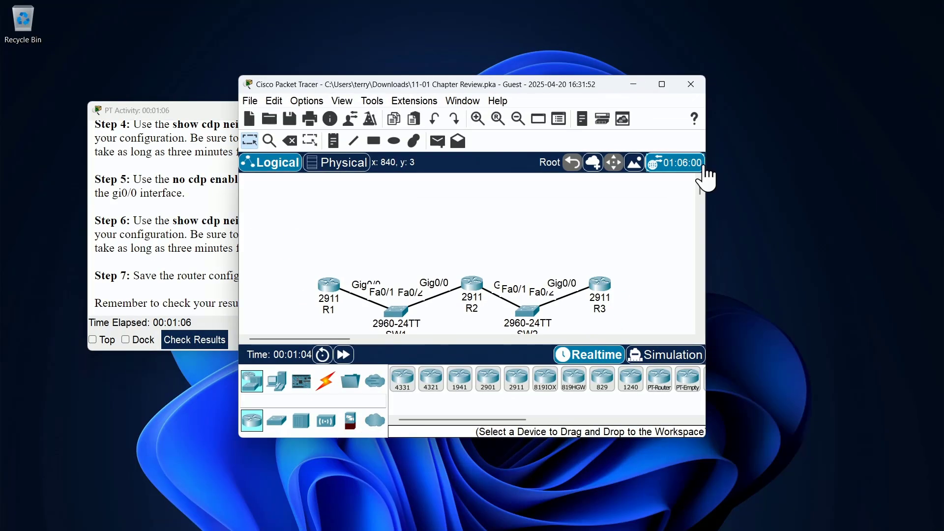
- Arrange the PT Activity instructions and the Packet Tracer workspace side by side, enlarging both windows to fill the screen height
drag(494, 81, 593, 94)
drag(223, 112, 141, 23)
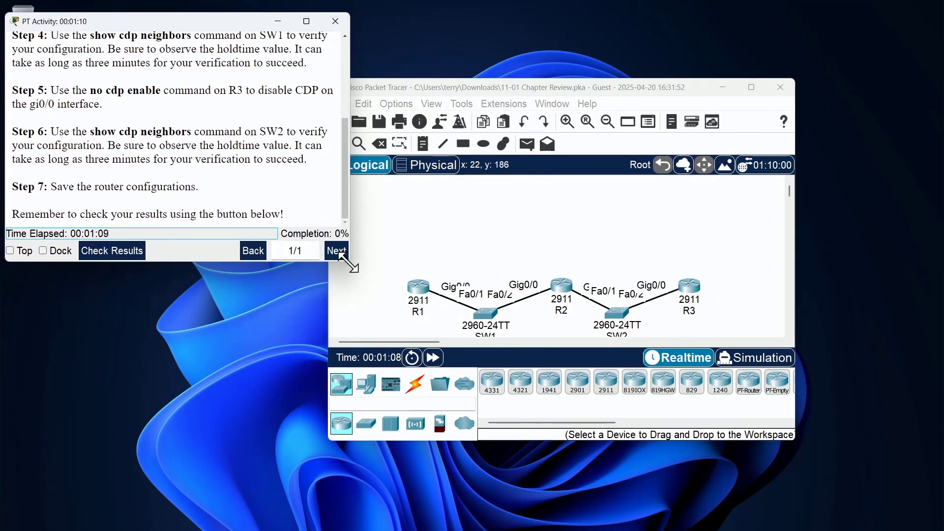
drag(349, 263, 315, 526)
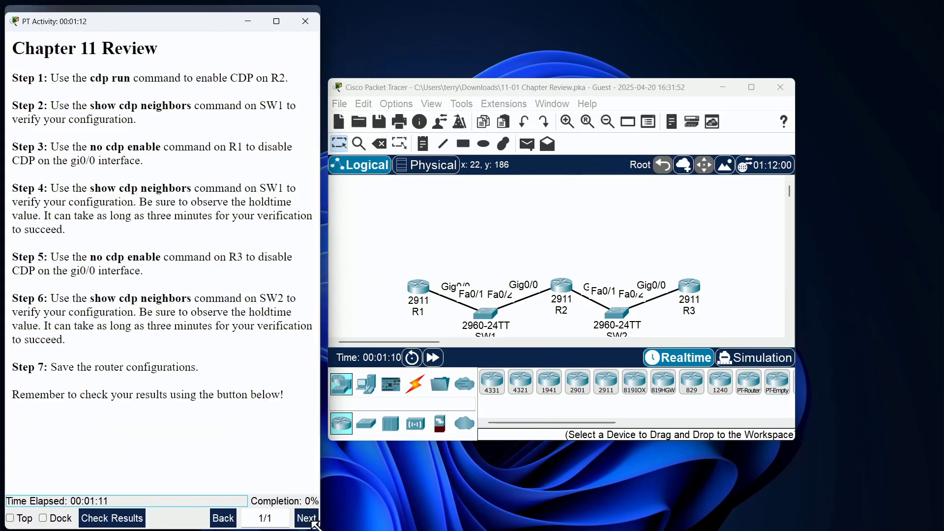
double_click(591, 88)
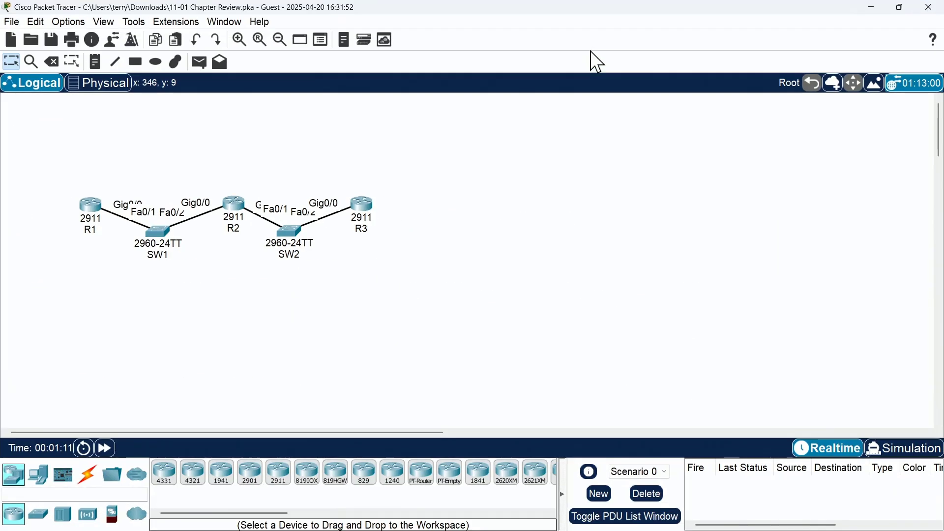
double_click(537, 17)
drag(542, 94, 537, 26)
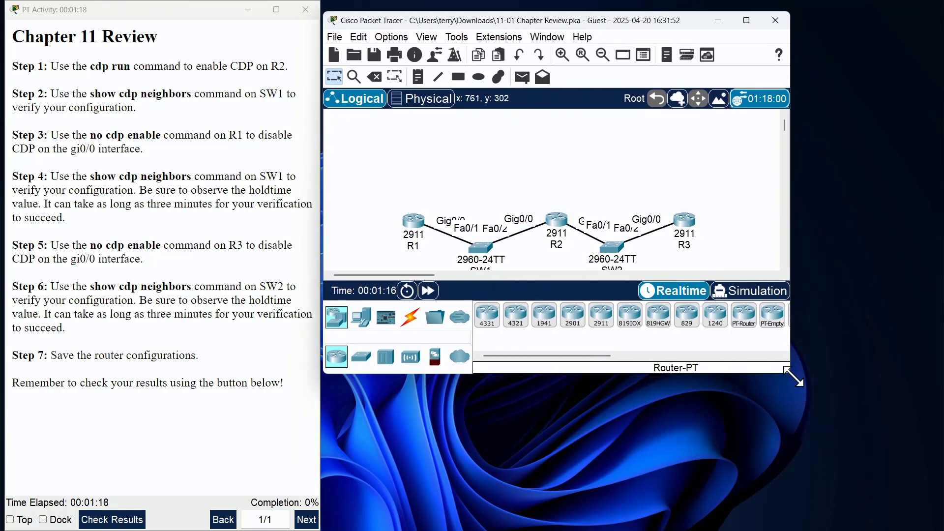
drag(790, 375, 938, 519)
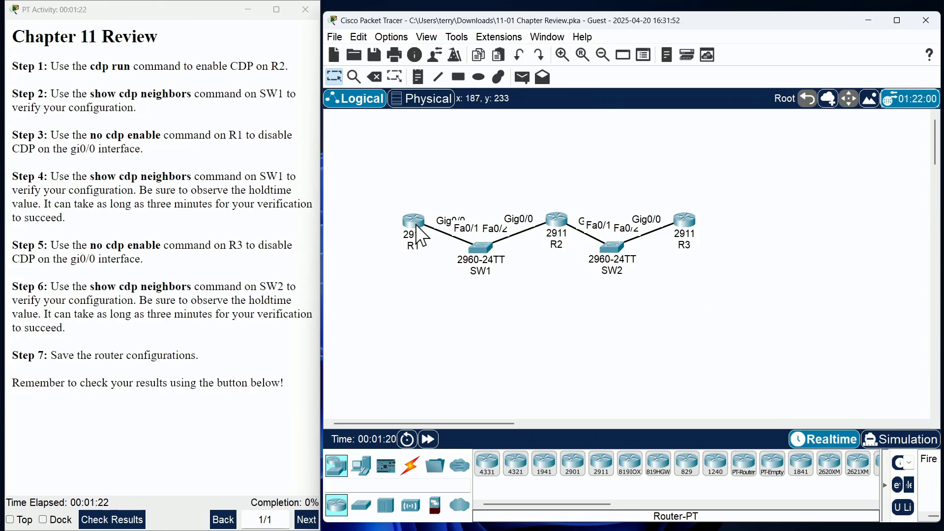
- Spread out the topology devices in a zigzag, with routers R1, R2 and R3 above switches SW1 and SW2
drag(413, 222, 407, 199)
drag(481, 252, 496, 279)
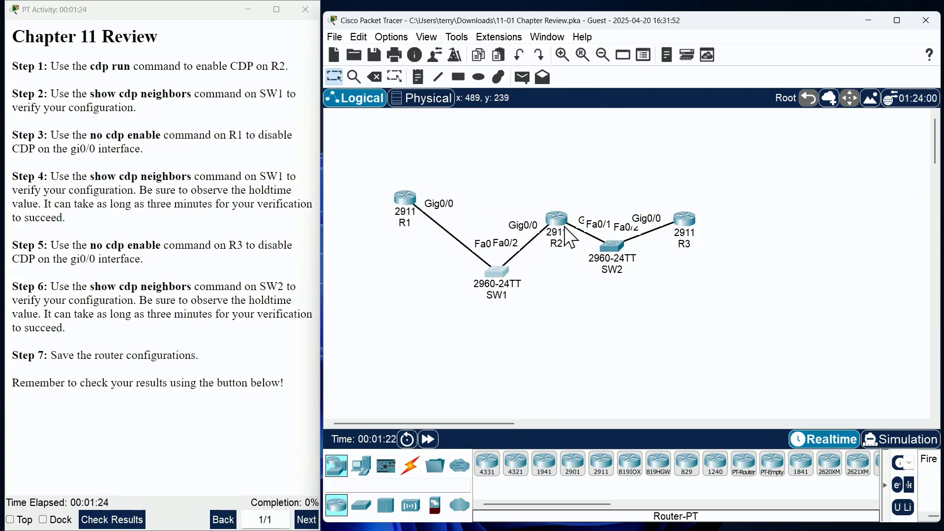
drag(562, 221, 588, 169)
drag(617, 262, 647, 309)
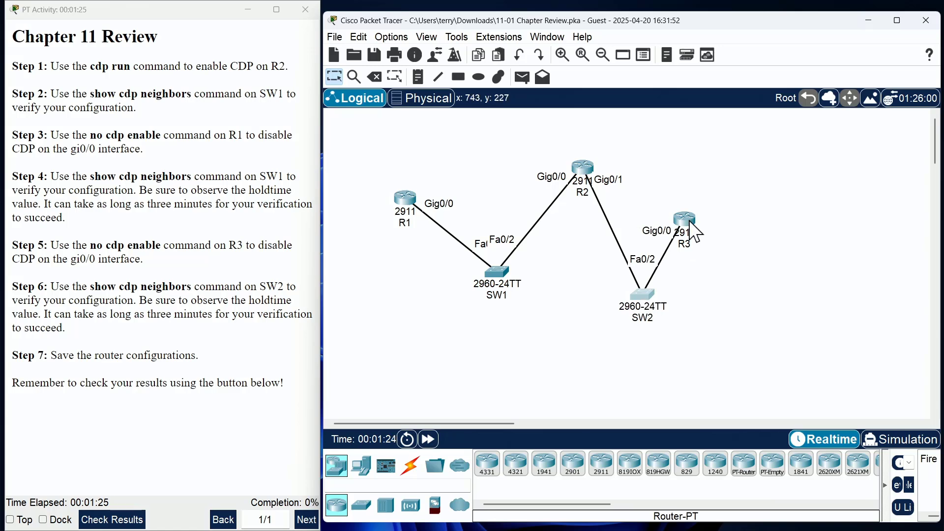
drag(693, 226, 799, 211)
drag(647, 304, 699, 288)
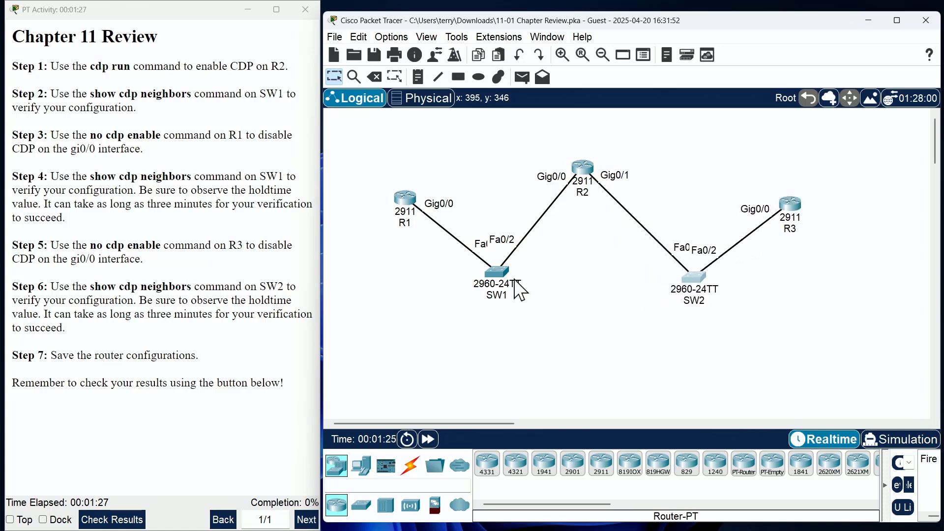
drag(492, 275, 492, 295)
drag(401, 194, 384, 177)
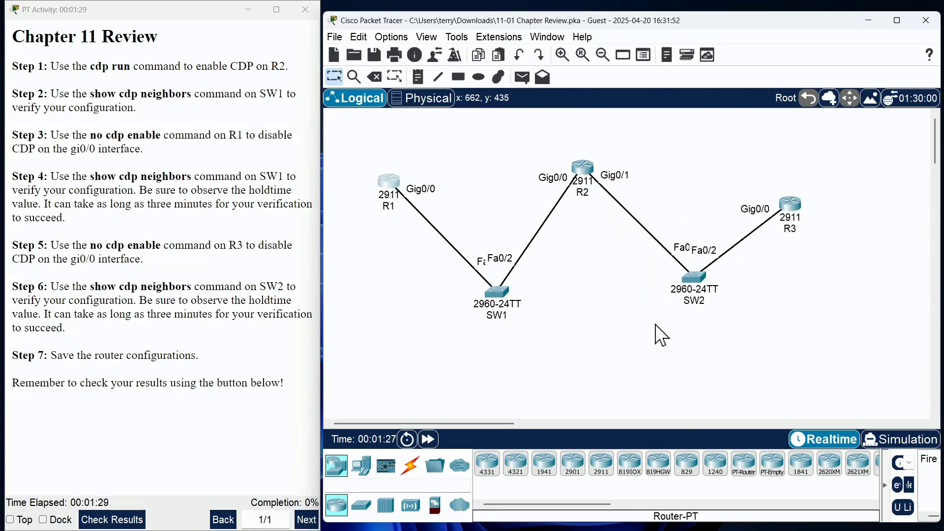
drag(796, 216, 806, 193)
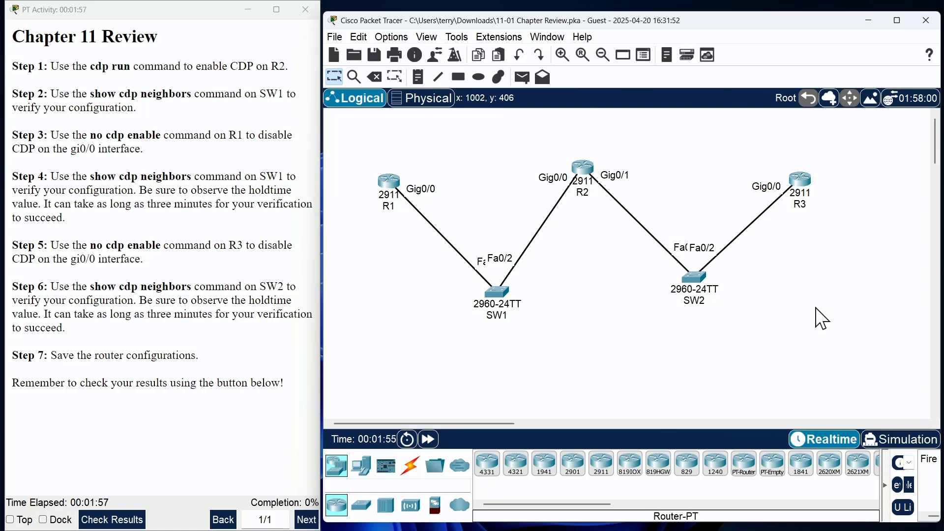
- Open R2's command line in a widened window and enter privileged EXEC mode with en
click(583, 172)
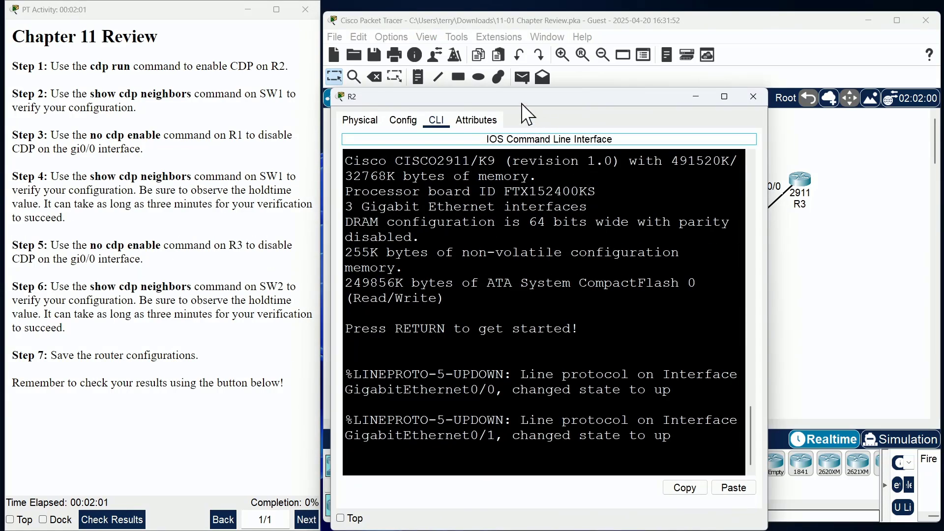
drag(520, 104, 517, 55)
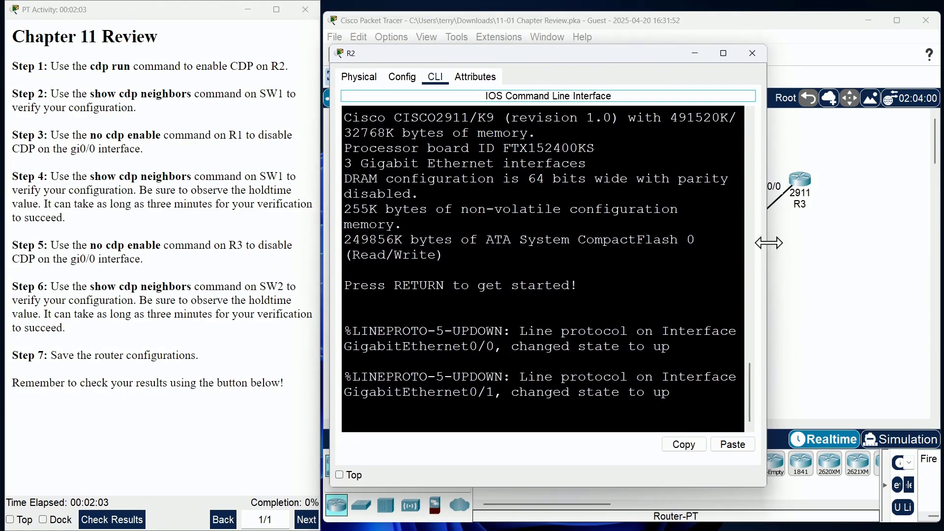
drag(769, 242, 917, 248)
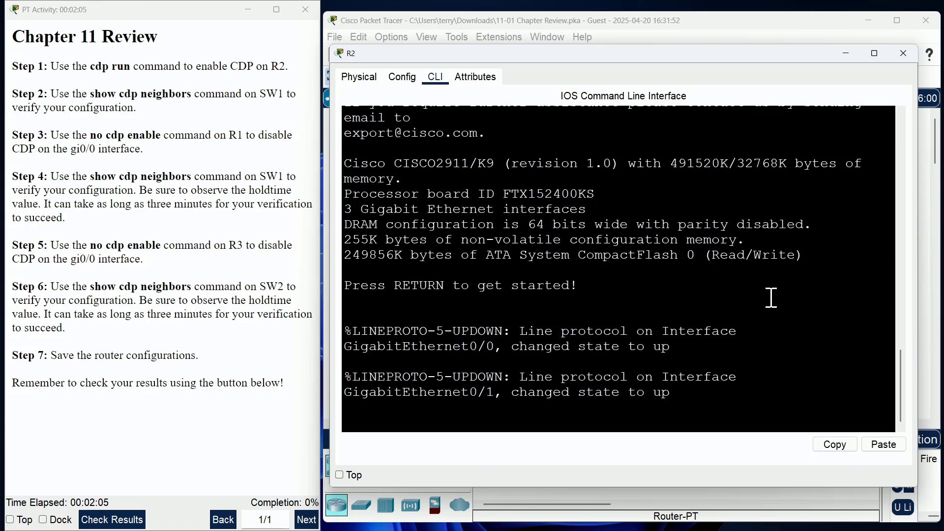
key(Return)
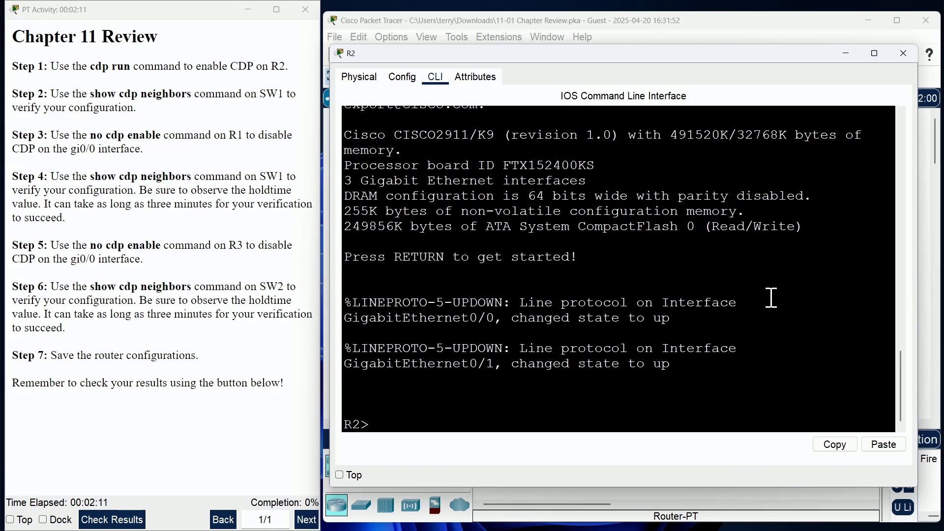
text(en)
key(Return)
text(conf t)
key(Return)
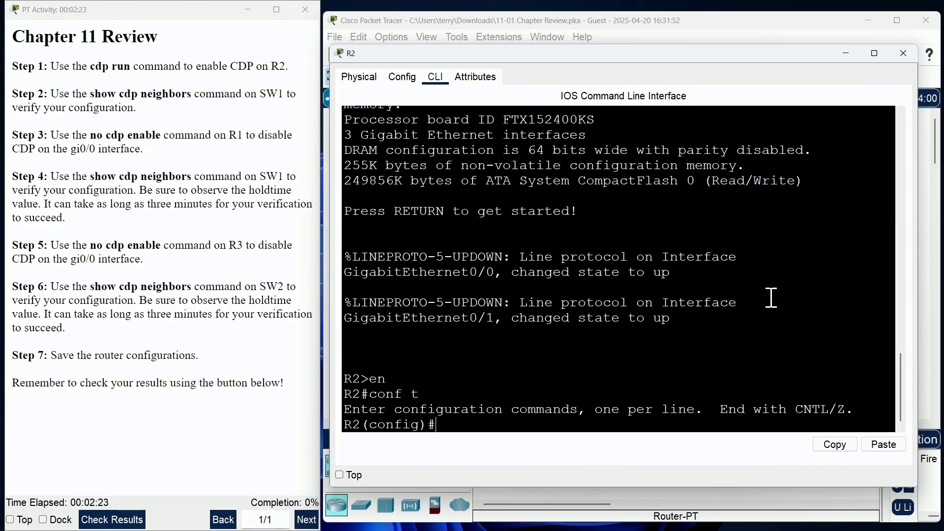
text(end)
key(Return)
key(Return)
key(Return)
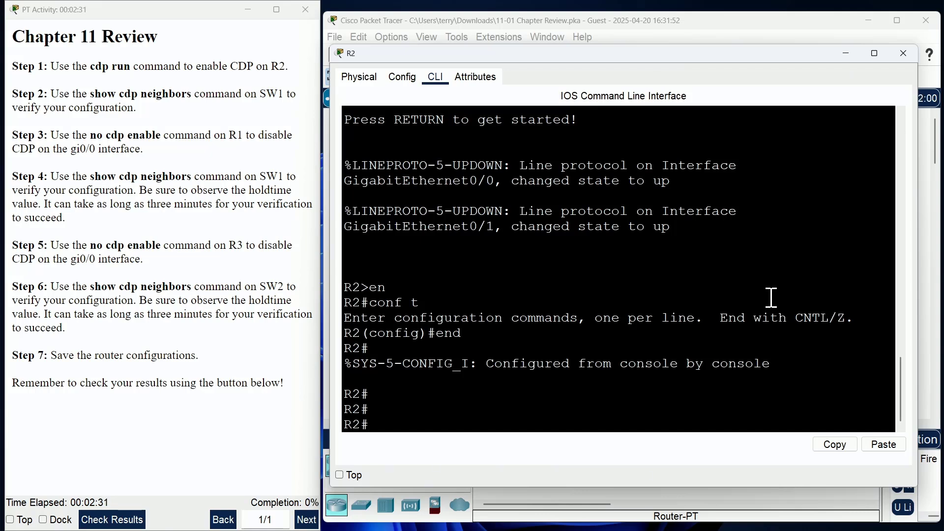
- Check whether CDP is running on R2 with the show cdp command
text(show cdp)
key(Return)
key(Return)
key(Return)
key(Return)
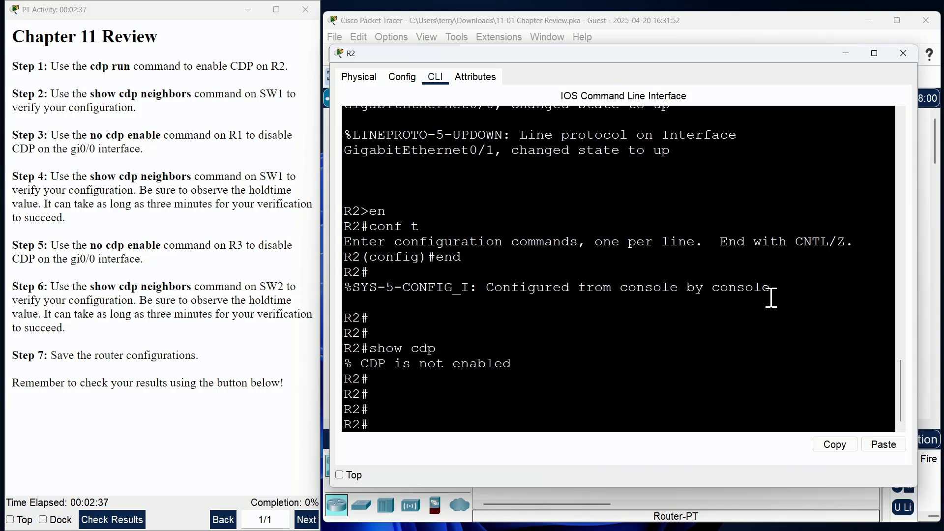
drag(370, 350, 438, 350)
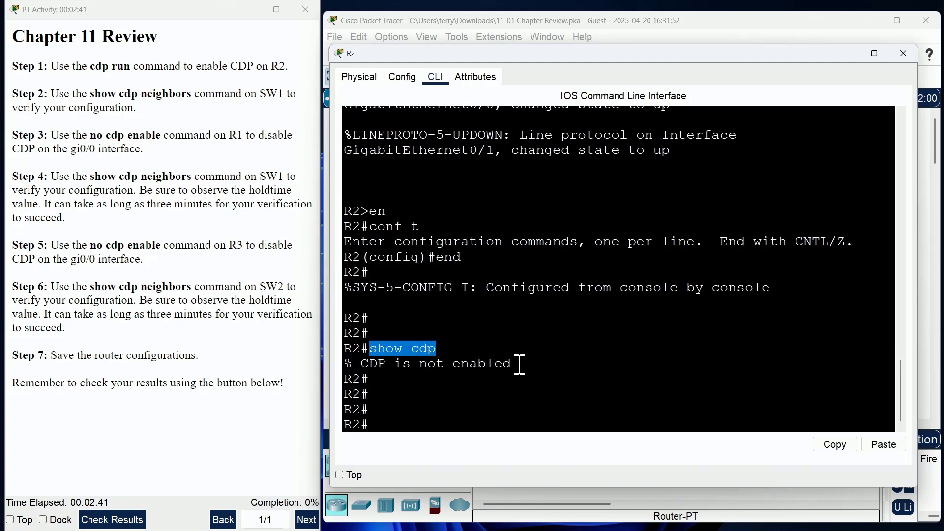
drag(519, 364, 346, 365)
click(536, 372)
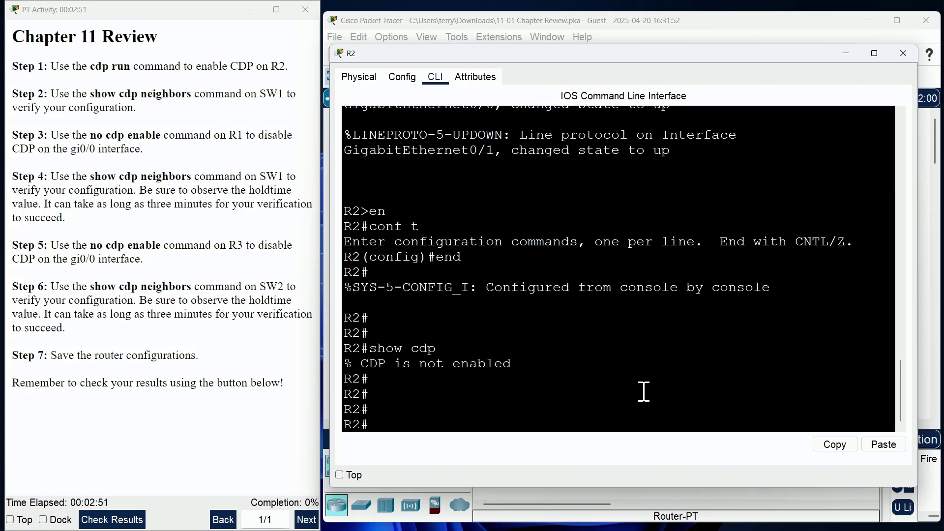
- Disable CDP globally on R2 with no cdp run and save the configuration with wr
text(conf t)
key(Return)
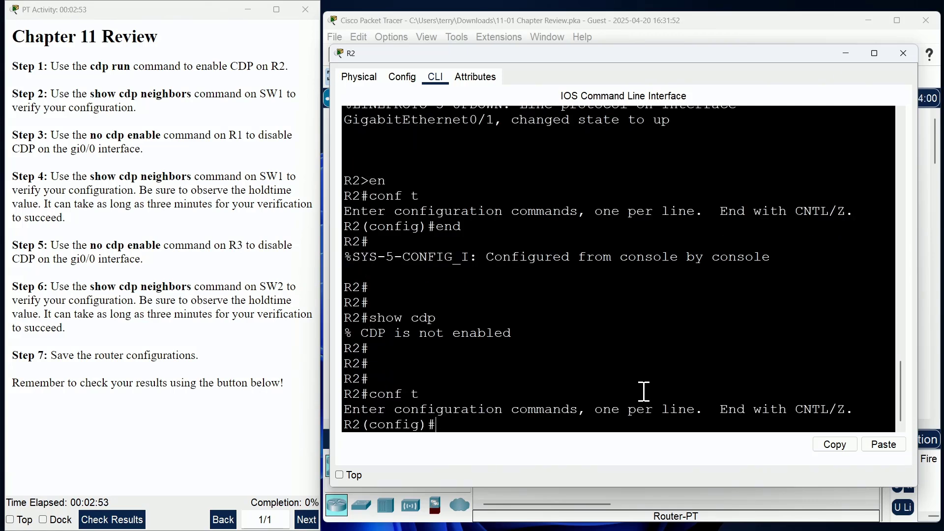
text(no cdp run)
key(Return)
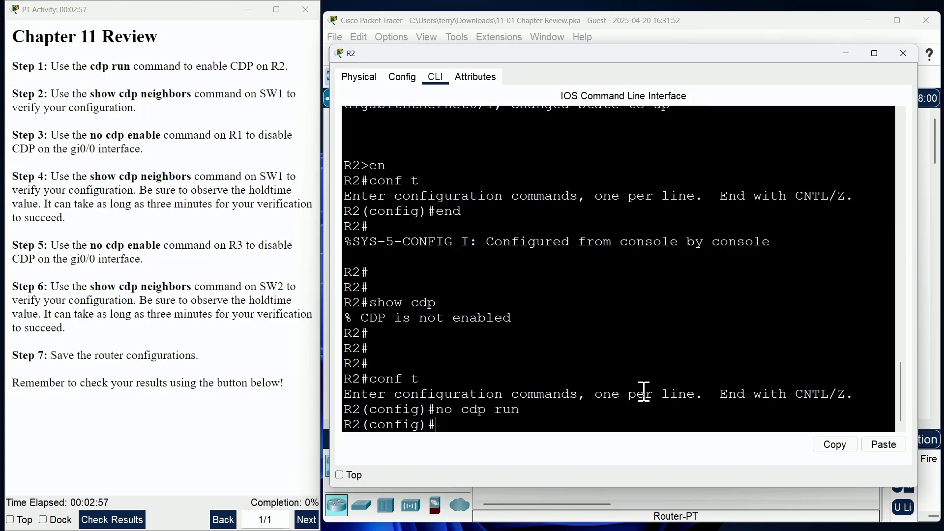
text(end)
key(Return)
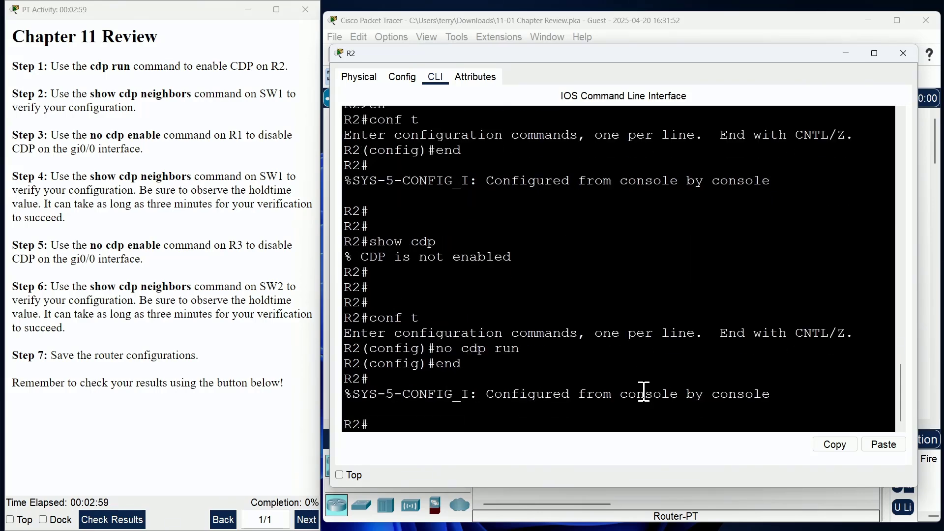
text(wr)
key(Return)
key(Return)
key(Return)
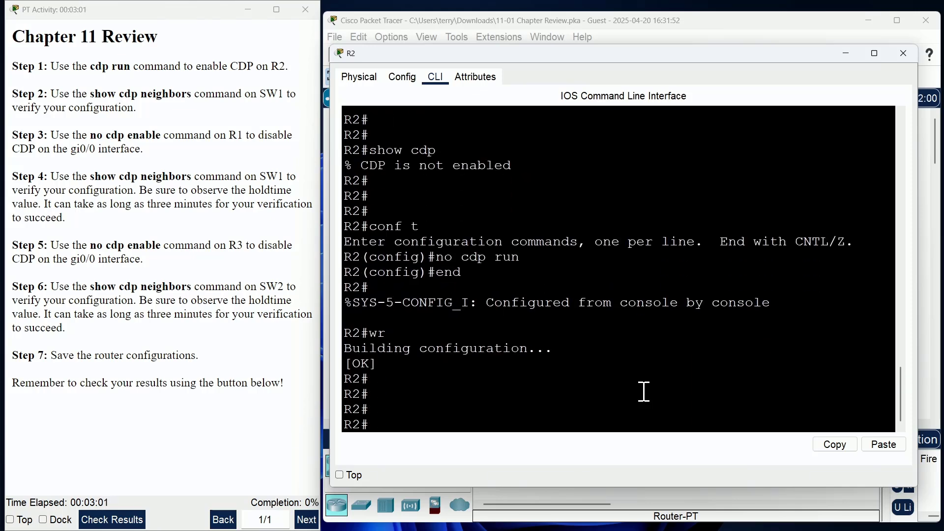
- Recheck R2's CDP status by running show cdp twice after the no cdp run command
text(show cdp)
key(Return)
key(Return)
key(Return)
key(Return)
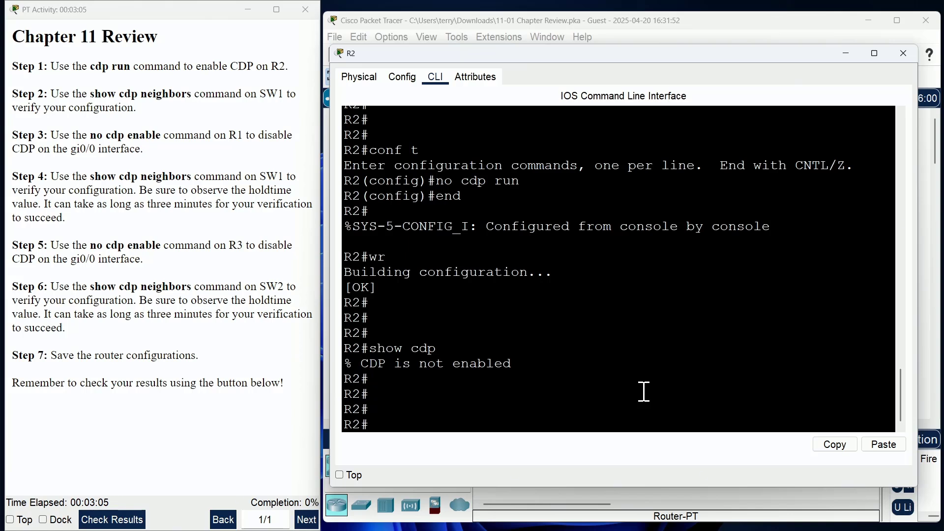
key(Up)
key(Return)
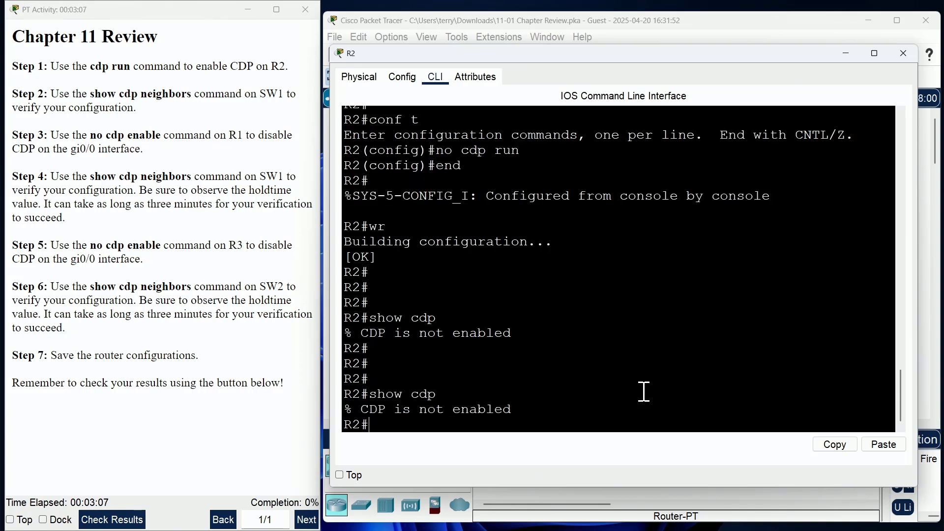
key(Return)
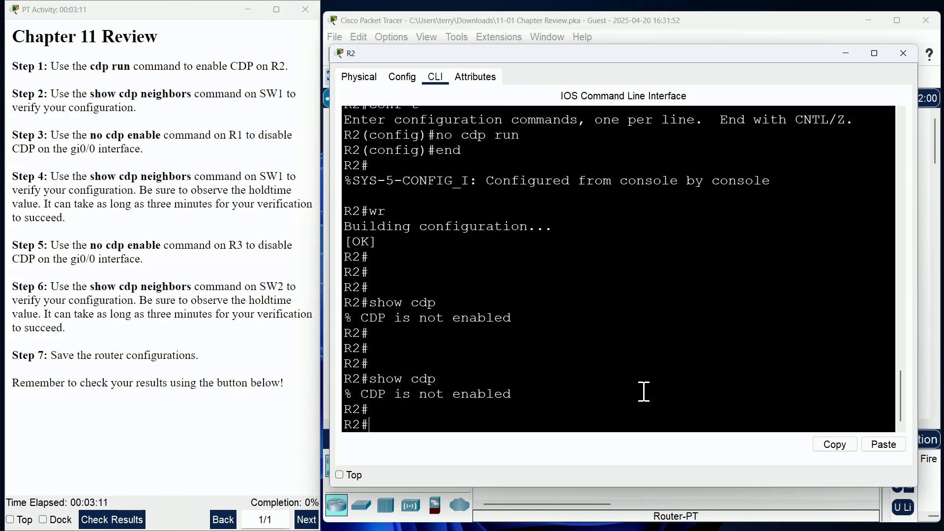
- Enable CDP globally on R2 with cdp run in configuration mode and return to privileged EXEC mode
text(conf t)
key(Return)
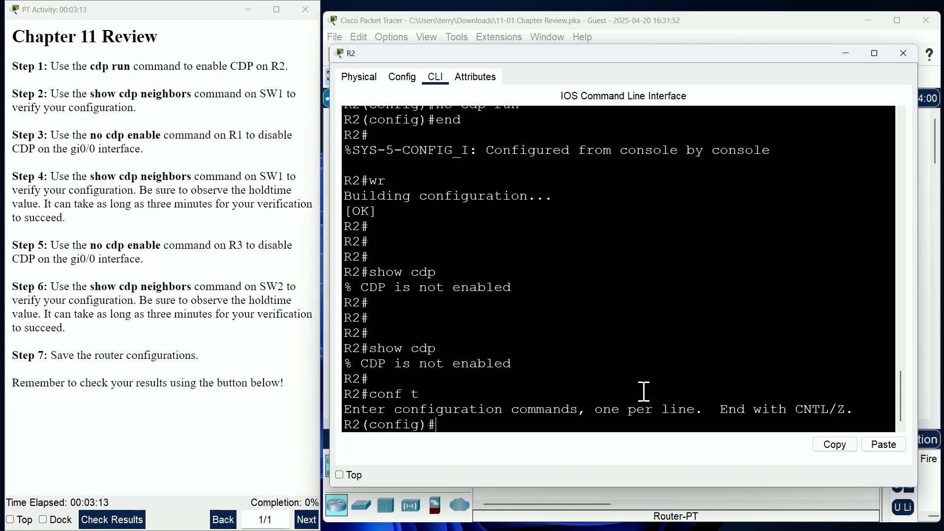
text(cdp run)
key(Return)
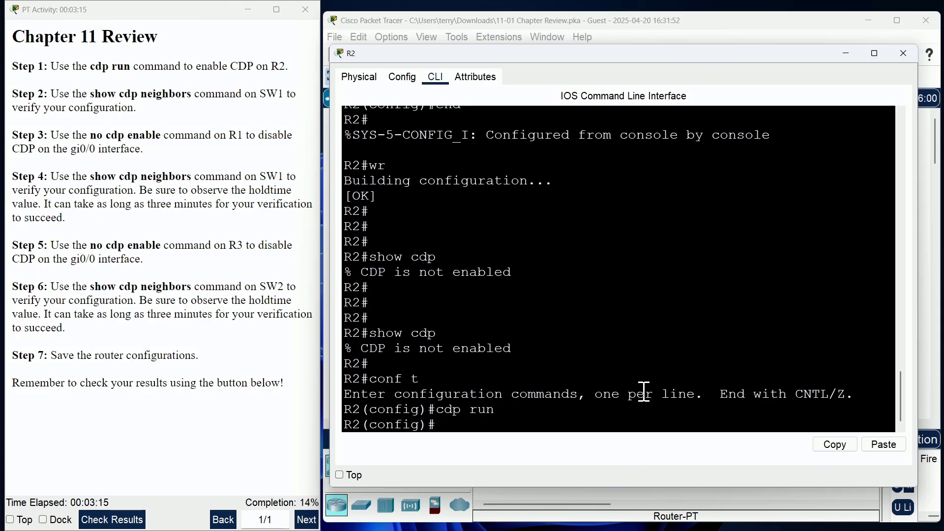
key(Return)
key(Return)
text(end)
key(Return)
key(Return)
key(Return)
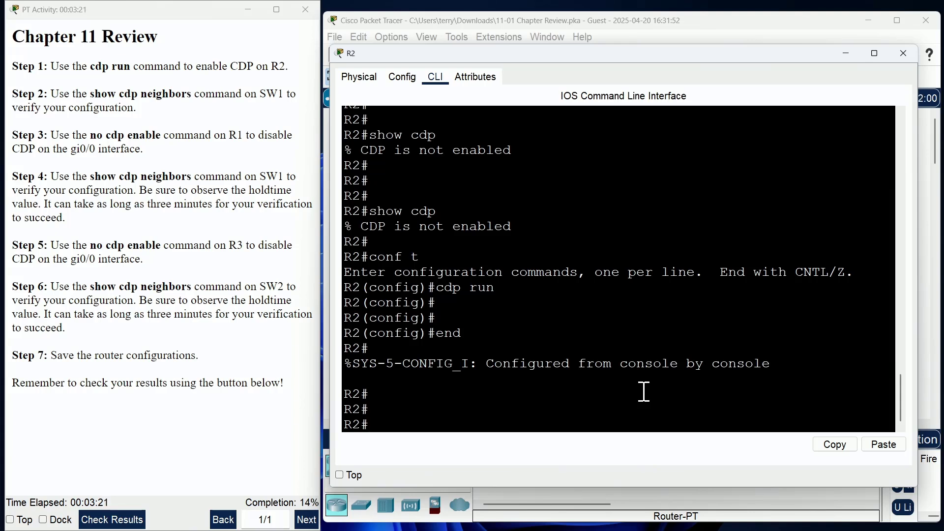
- Display R2's global CDP information with show cdp and examine the packet interval, holdtime and advertisement version
text(show cdp)
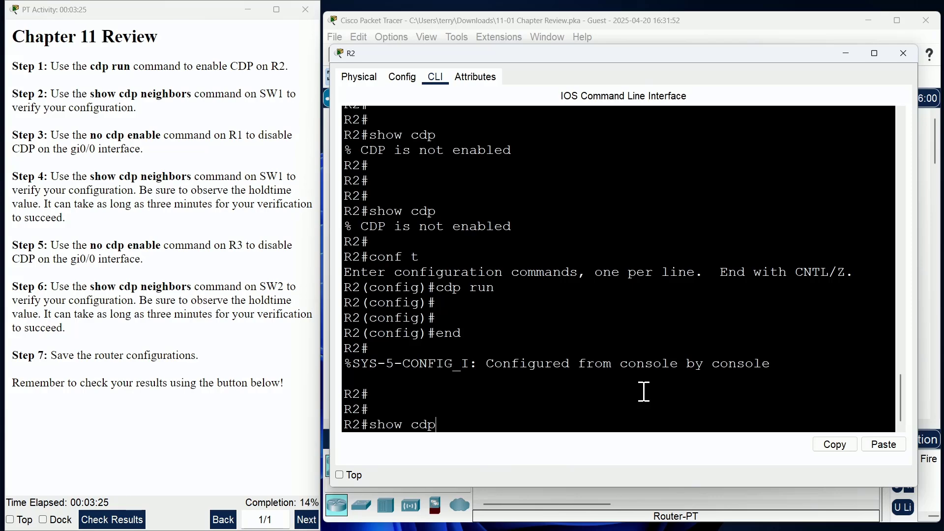
key(Return)
key(Return)
key(Return)
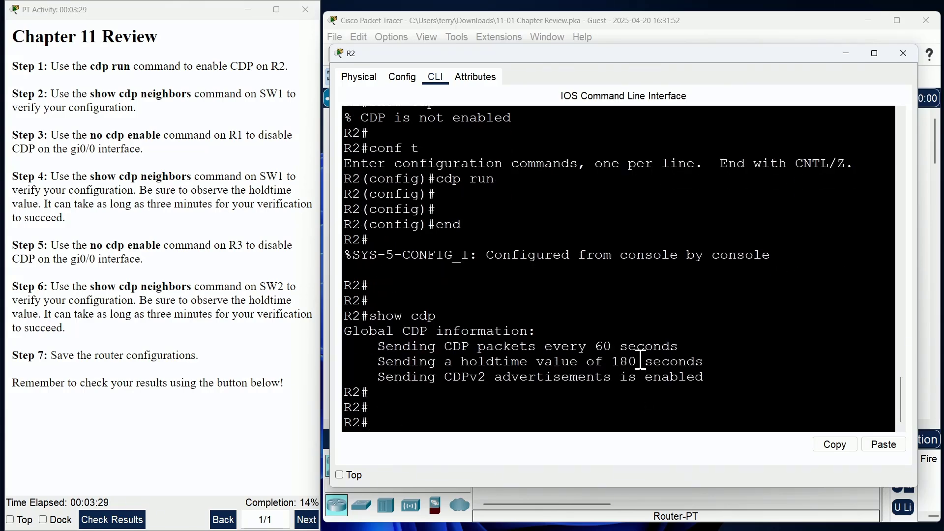
drag(711, 378, 344, 316)
click(525, 346)
drag(373, 347, 734, 341)
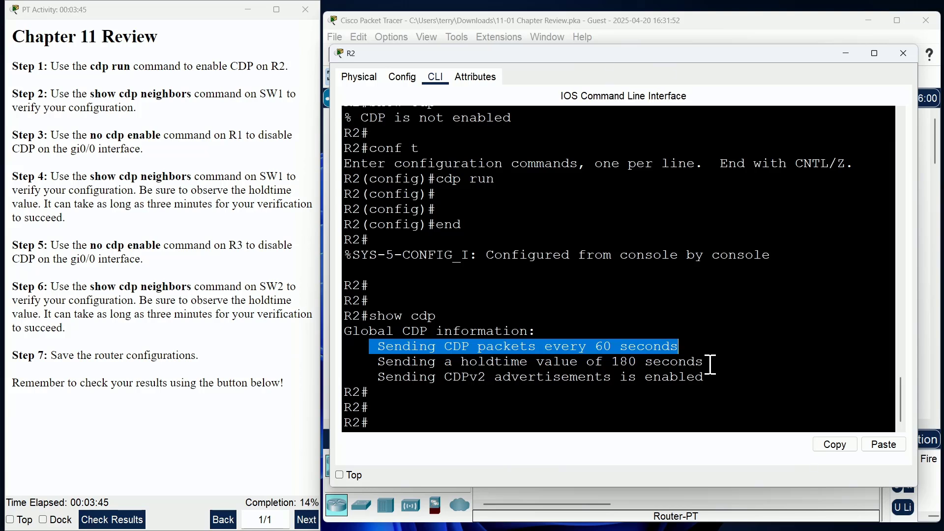
drag(708, 362, 376, 364)
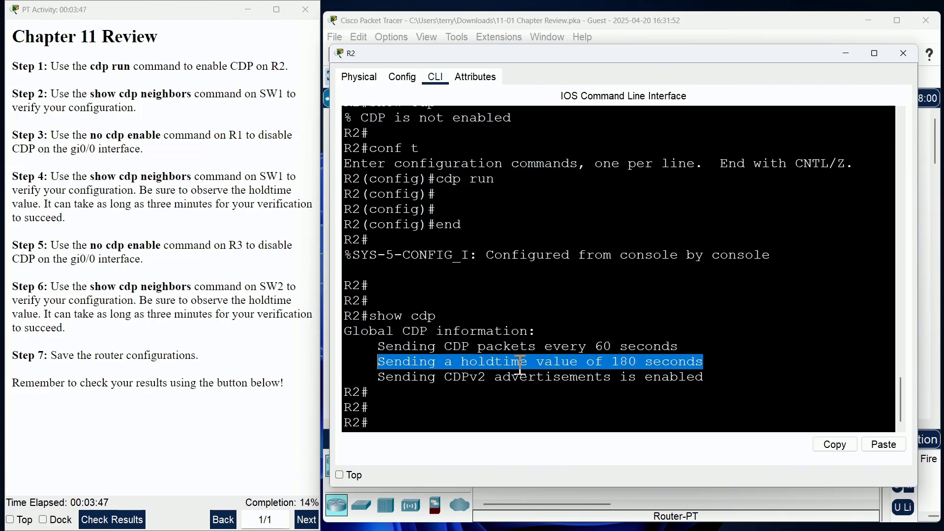
double_click(460, 377)
- Save R2's running configuration with the wr command
click(433, 413)
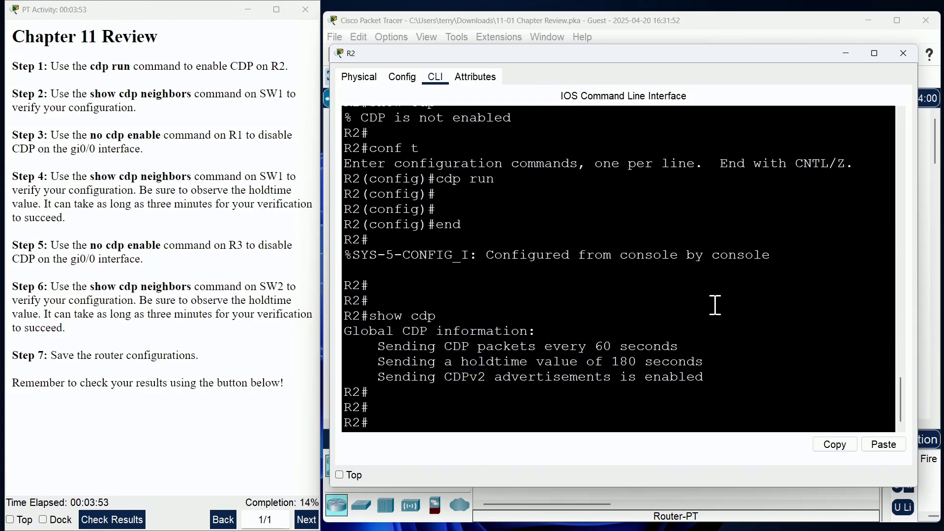
text(wr)
key(Return)
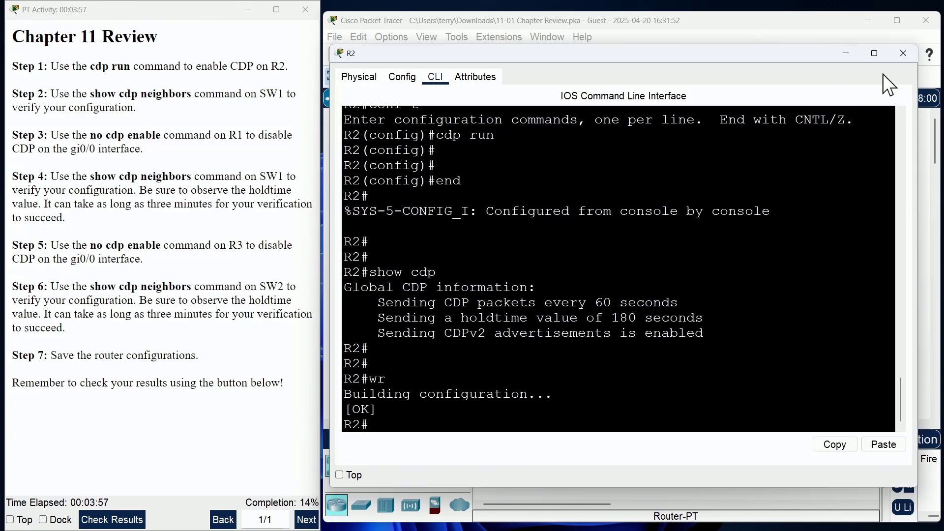
- Close R2's window, open SW1's command line, and widen and reposition its window for readable output
click(895, 53)
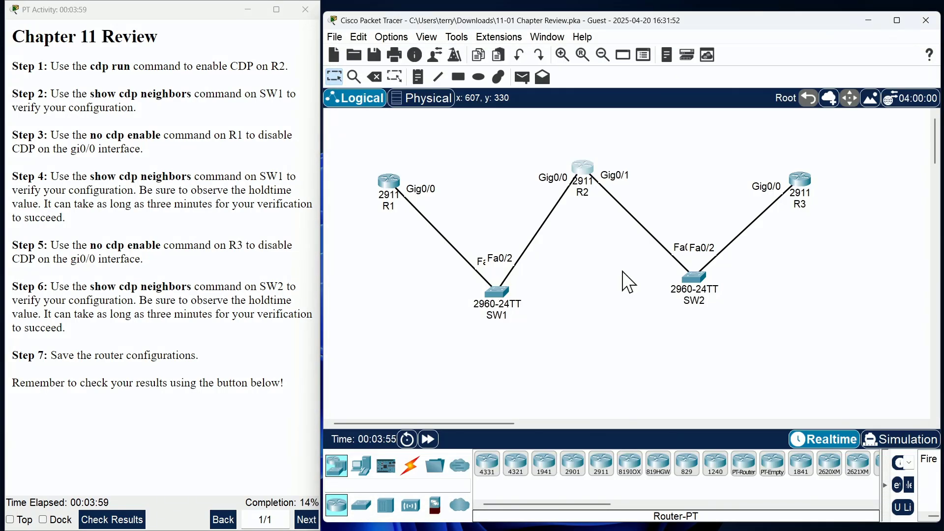
click(507, 295)
click(501, 289)
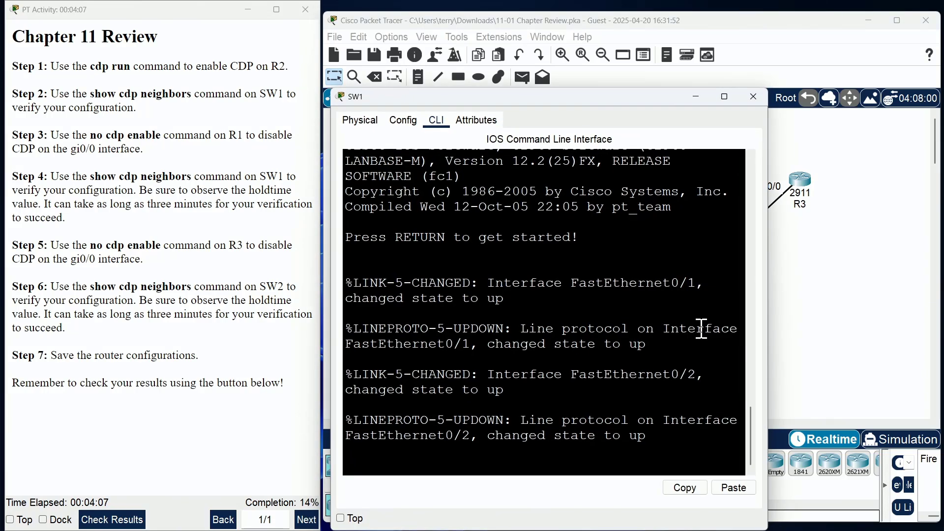
drag(766, 309, 906, 308)
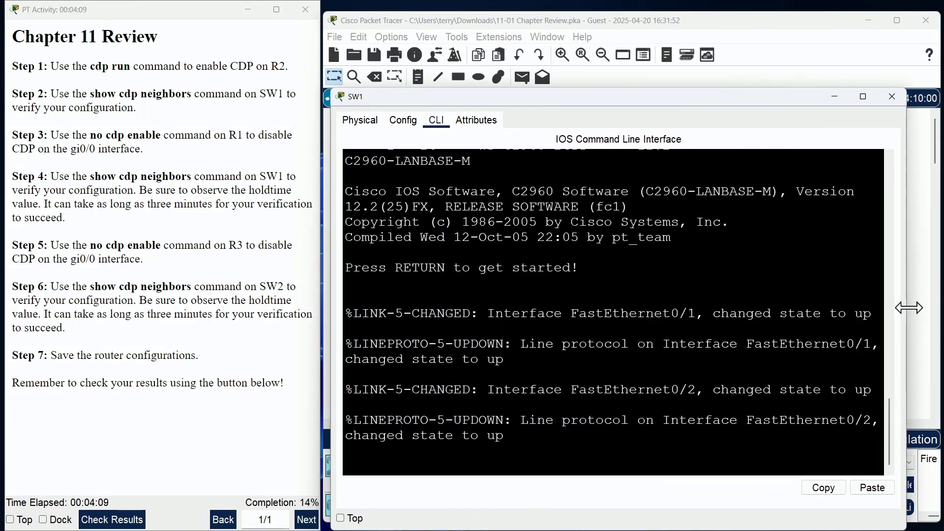
drag(459, 98, 570, 342)
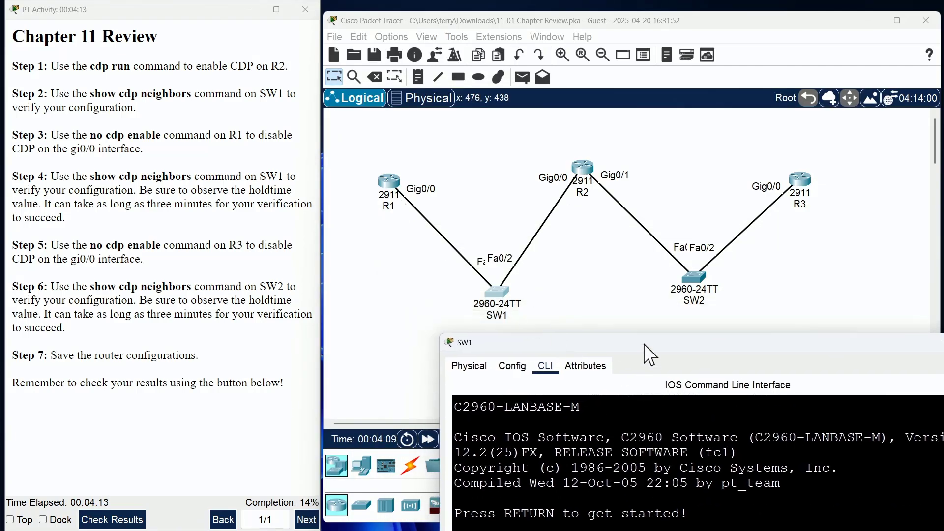
drag(644, 343, 518, 66)
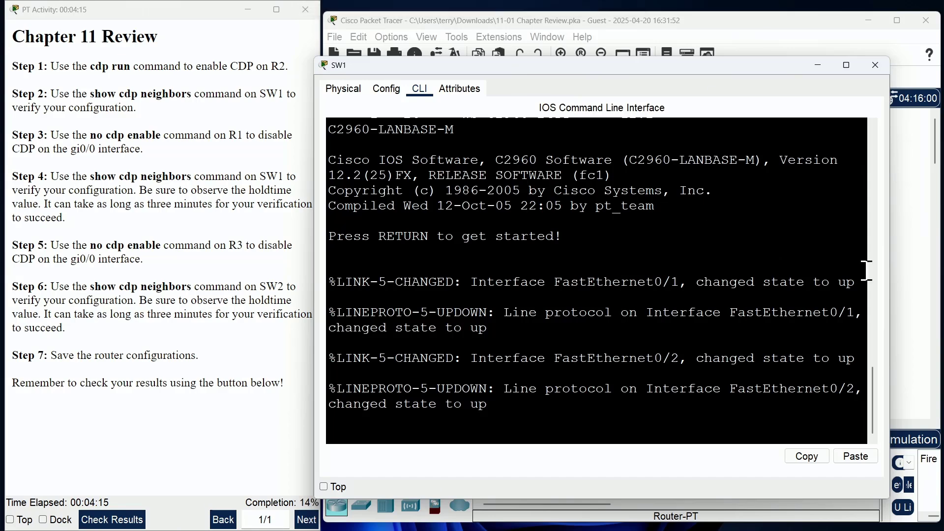
drag(891, 269, 929, 269)
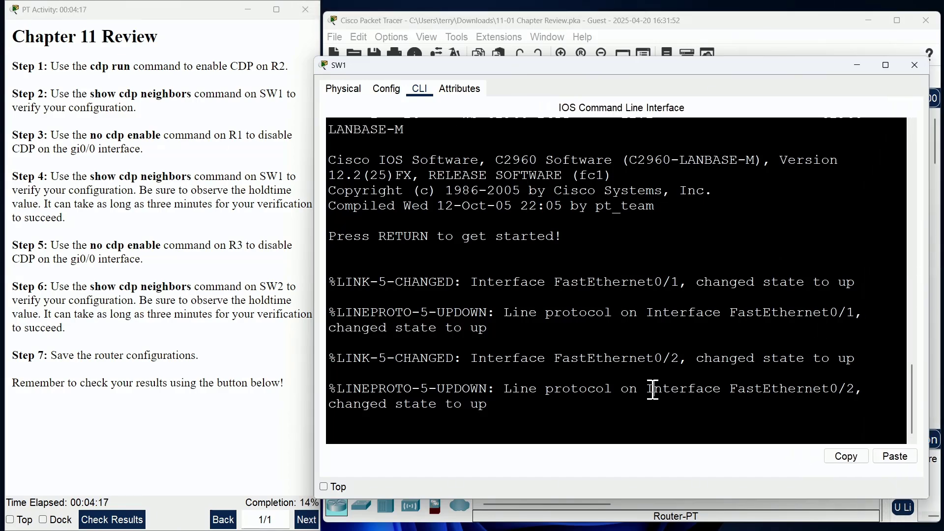
- Start the SW1 console session and enter privileged EXEC mode with the en command
key(Return)
key(Return)
text(en)
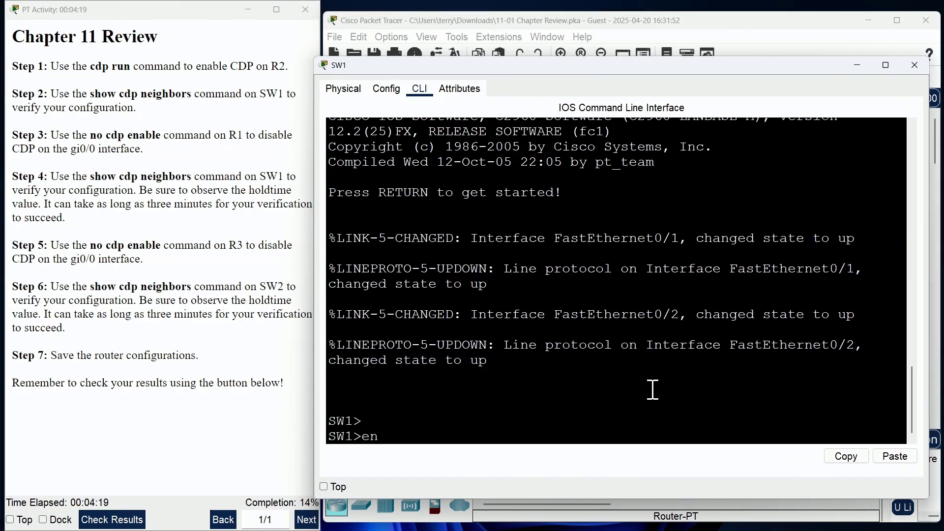
key(Return)
key(Return)
key(Return)
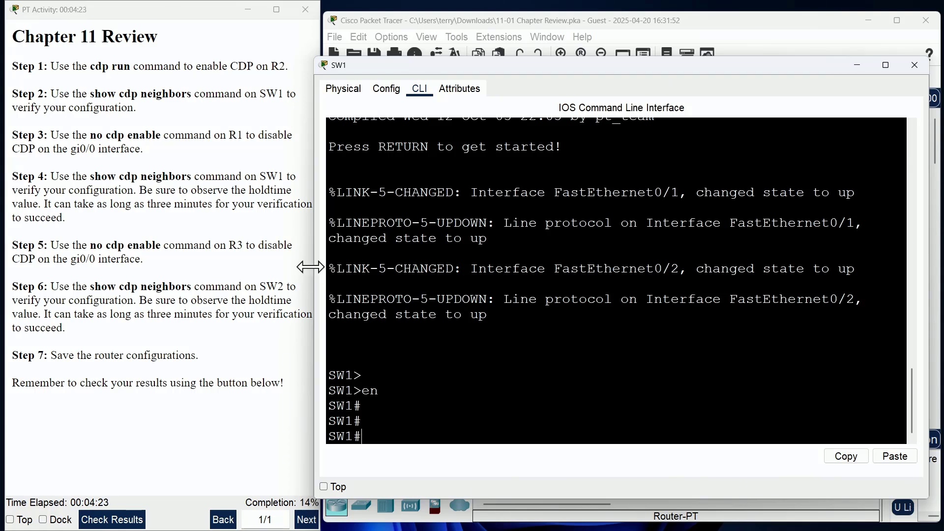
- Widen the SW1 window further and display the switch's global CDP information with show cdp
drag(310, 267, 260, 266)
click(514, 405)
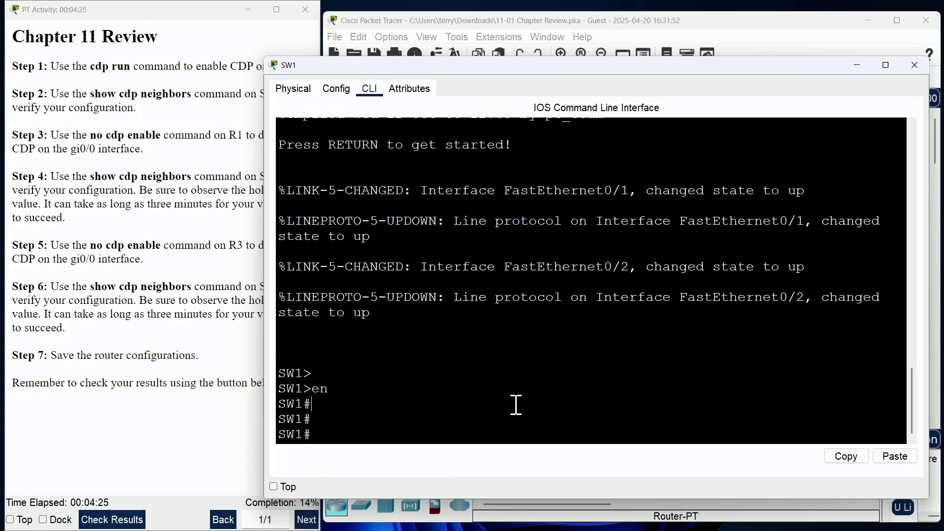
text(show cdp)
key(Return)
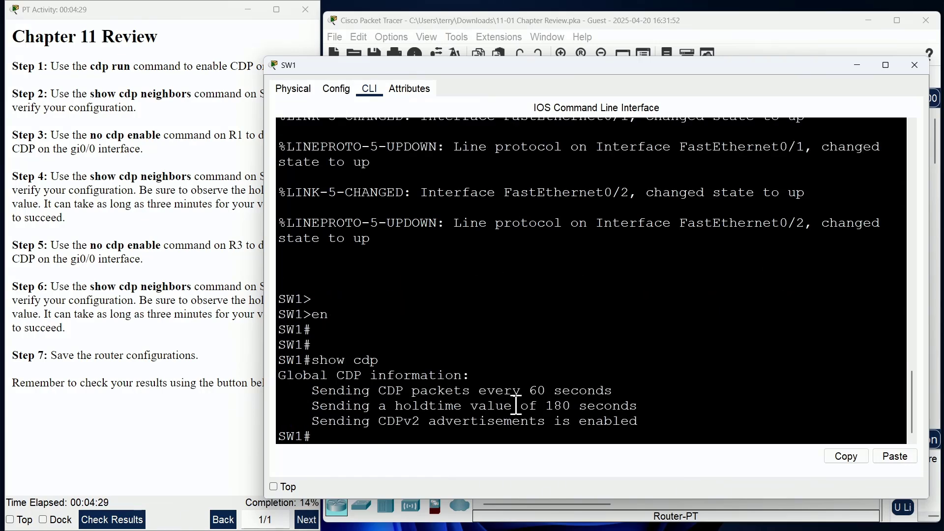
key(Return)
key(Return)
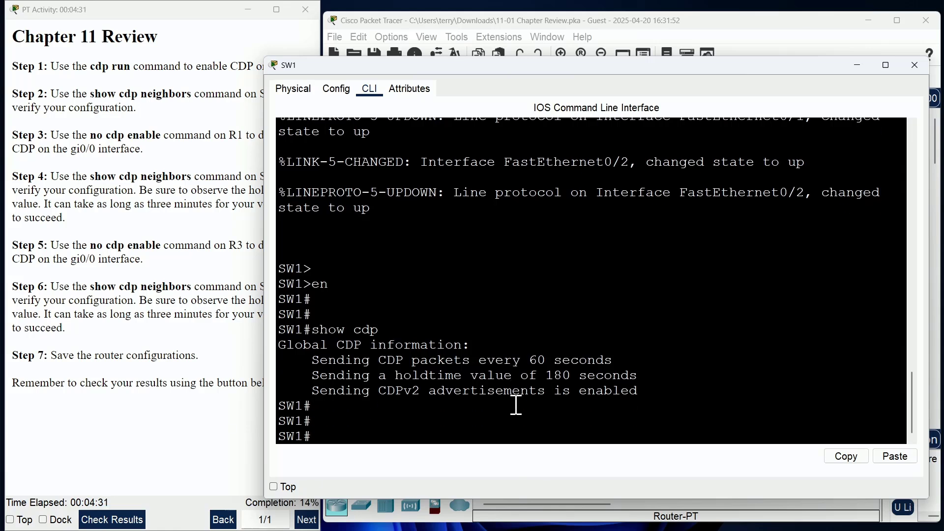
- List SW1's directly connected CDP devices with show cdp neighbors, leaving out the detail option
text(show cdp neigh)
key(Tab)
text(det)
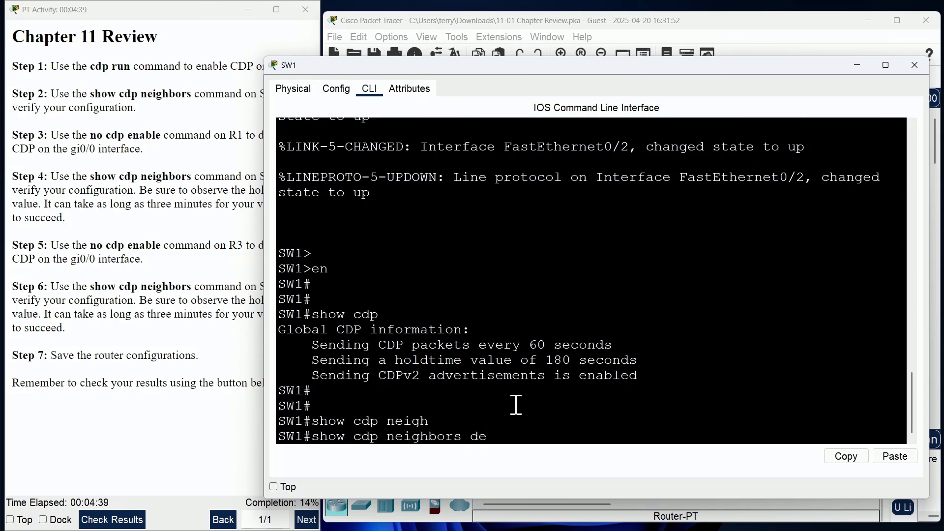
key(Tab)
key(BackSpace)
key(BackSpace)
key(BackSpace)
key(BackSpace)
key(BackSpace)
key(BackSpace)
key(BackSpace)
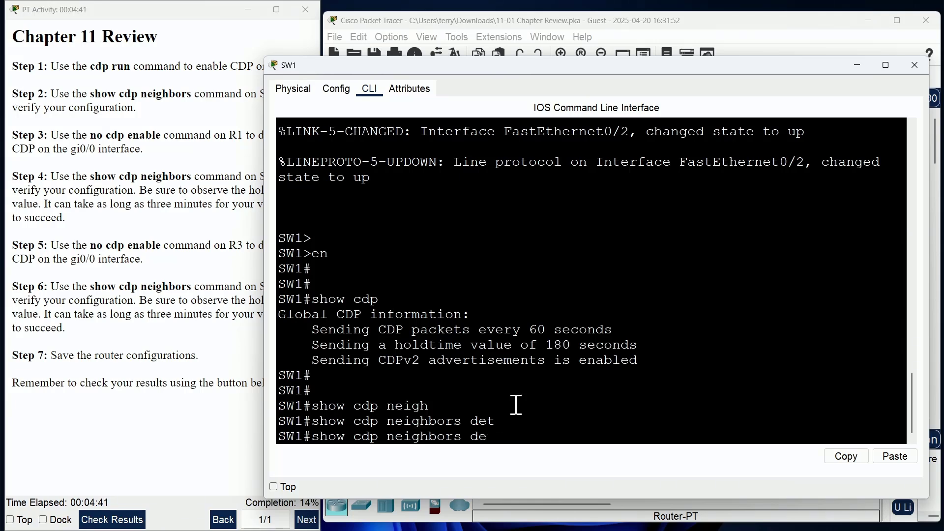
key(Return)
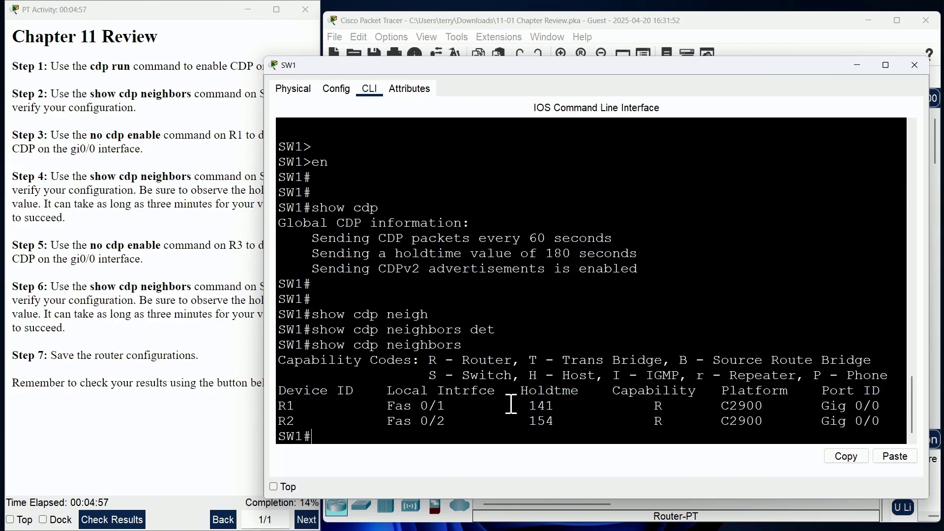
- Examine the neighbor table on SW1, matching R1 and R2 to their local interfaces and remote port IDs
drag(452, 421, 379, 390)
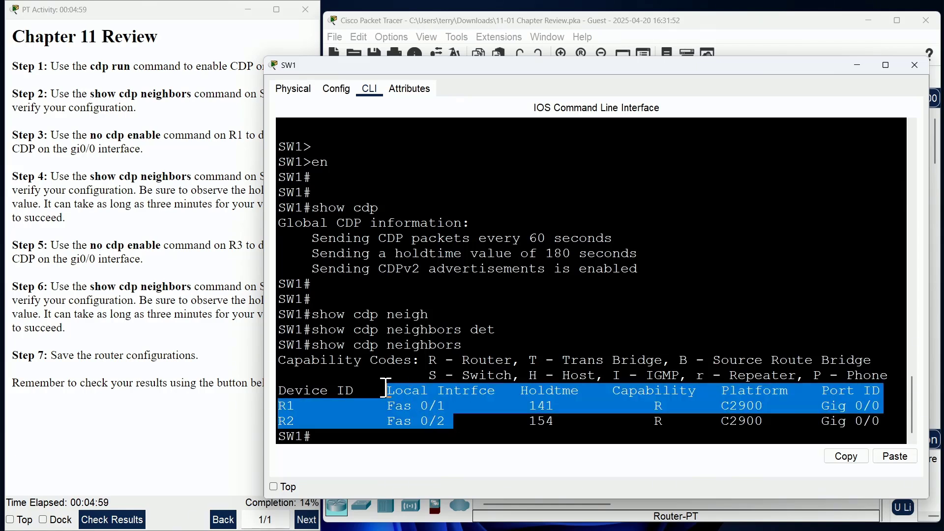
click(843, 400)
drag(821, 394, 779, 428)
click(545, 408)
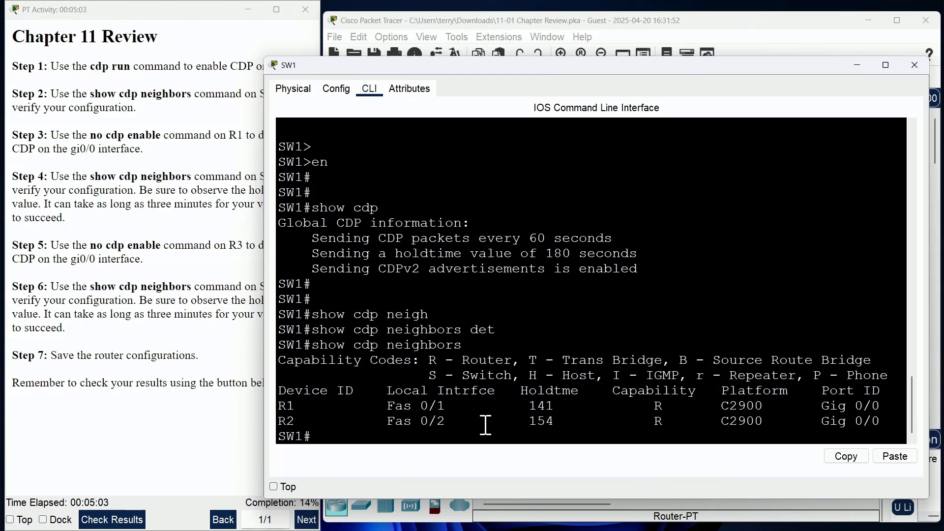
drag(386, 390, 495, 390)
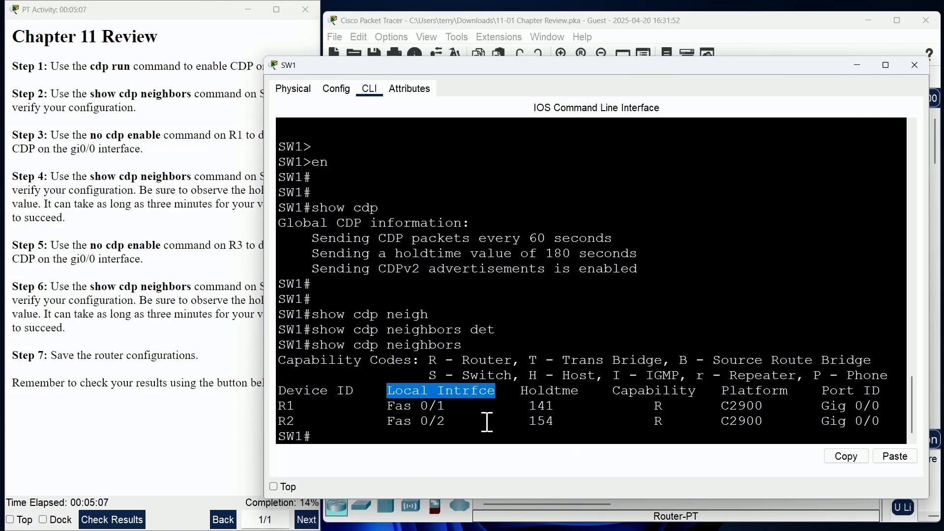
drag(451, 405, 379, 406)
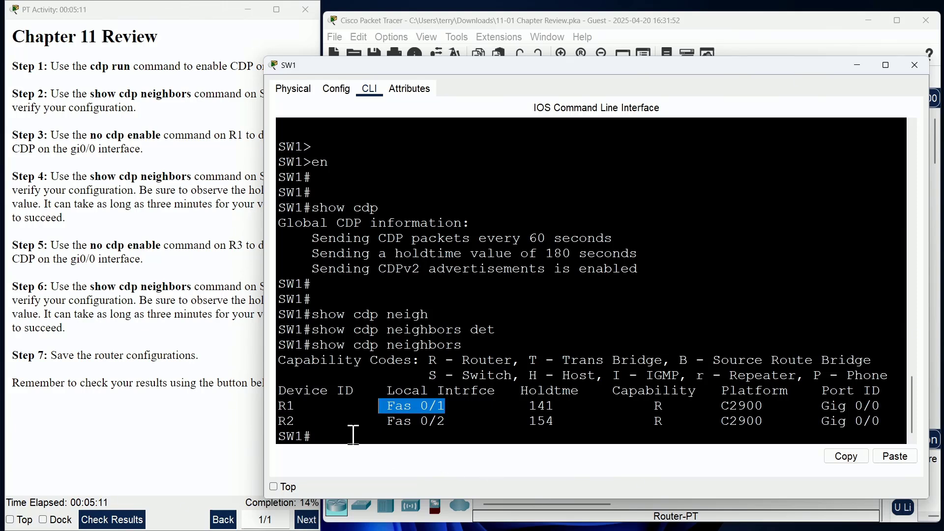
drag(294, 406, 274, 406)
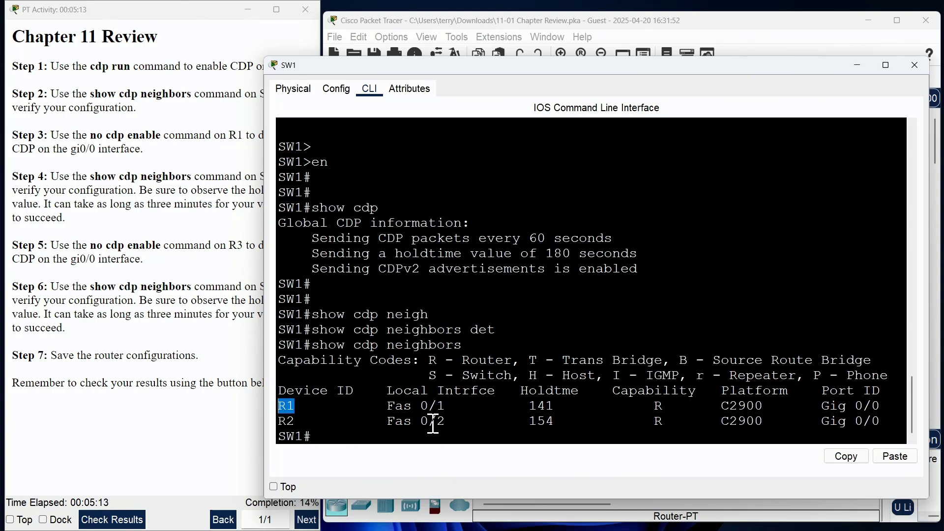
drag(449, 421, 382, 420)
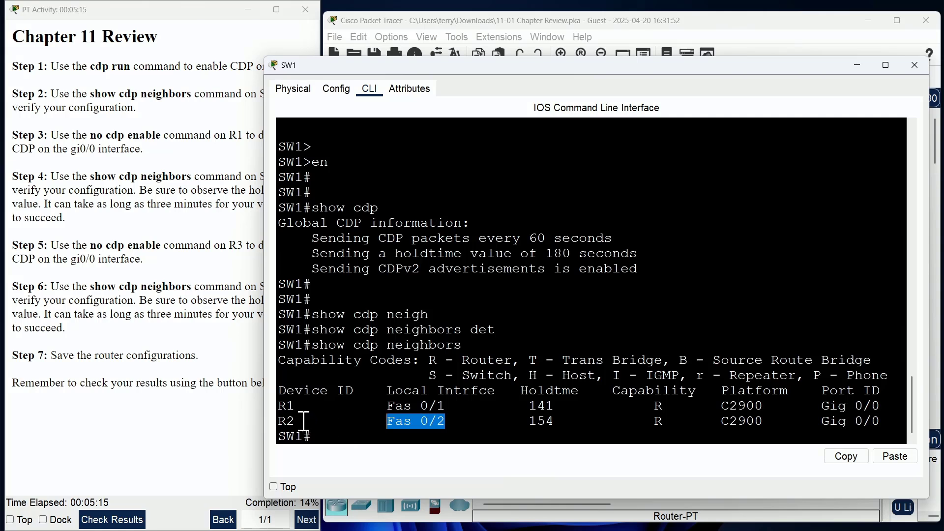
drag(298, 421, 274, 421)
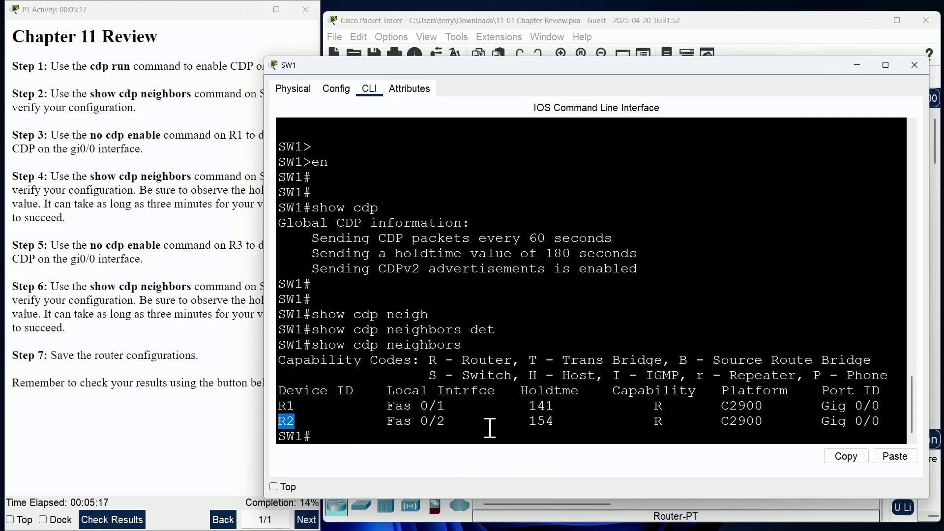
click(488, 425)
drag(829, 406, 882, 421)
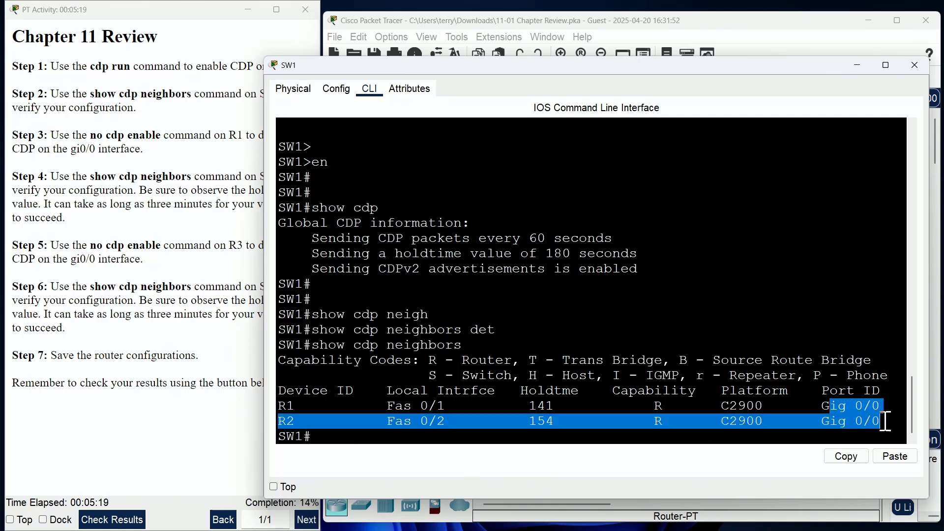
click(332, 436)
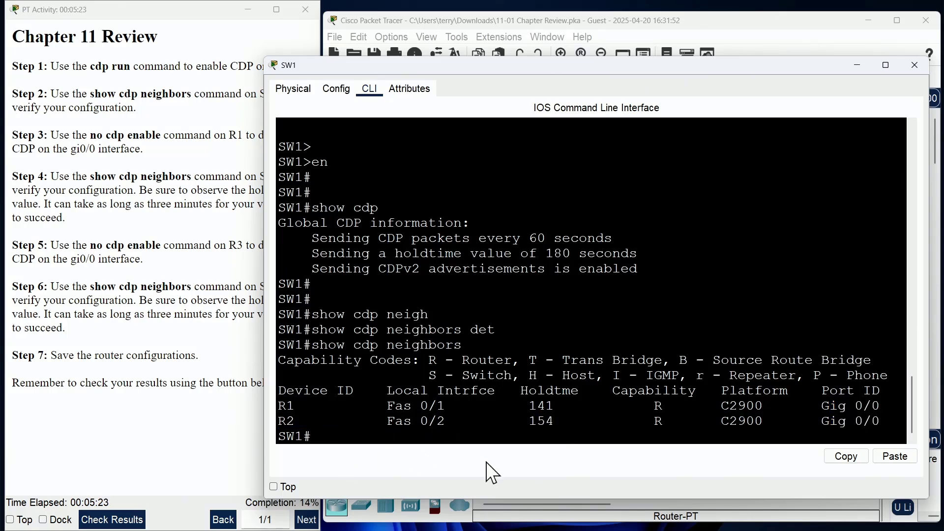
- Run show cdp neighbors detail on SW1, page through the full output and examine R2's IP address
key(Up)
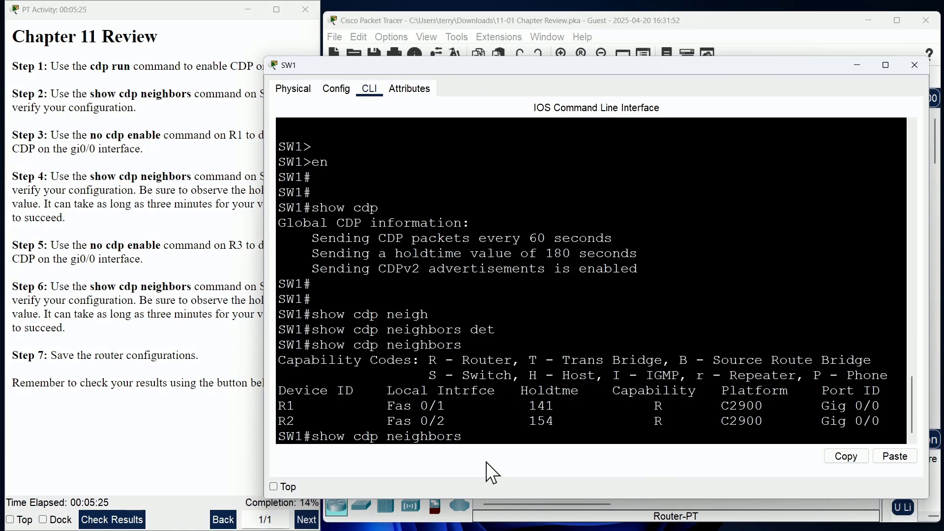
text(detail)
key(Return)
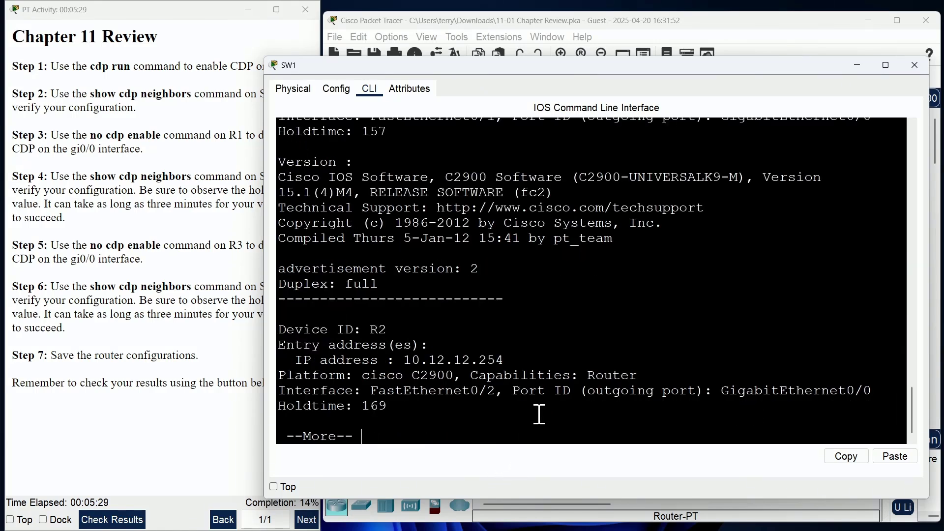
drag(406, 360, 504, 361)
click(548, 368)
key(space)
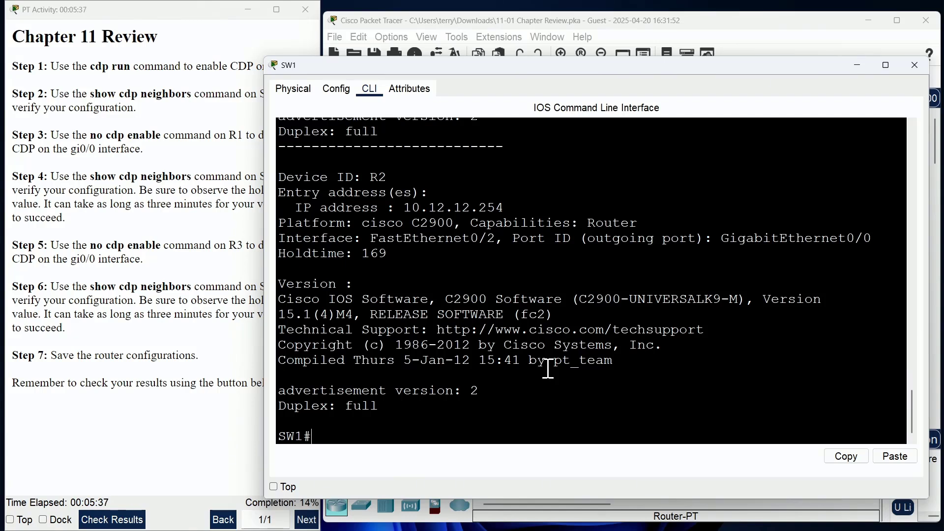
drag(404, 207, 511, 207)
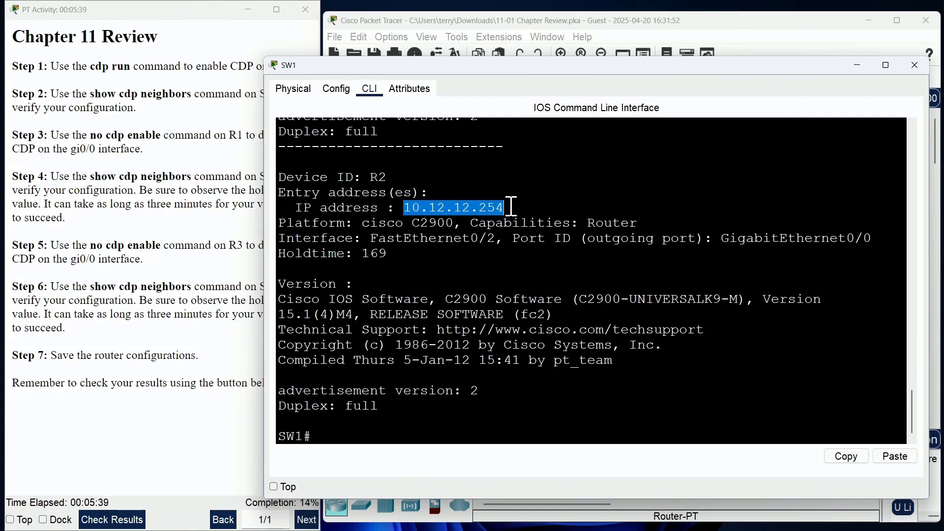
click(463, 313)
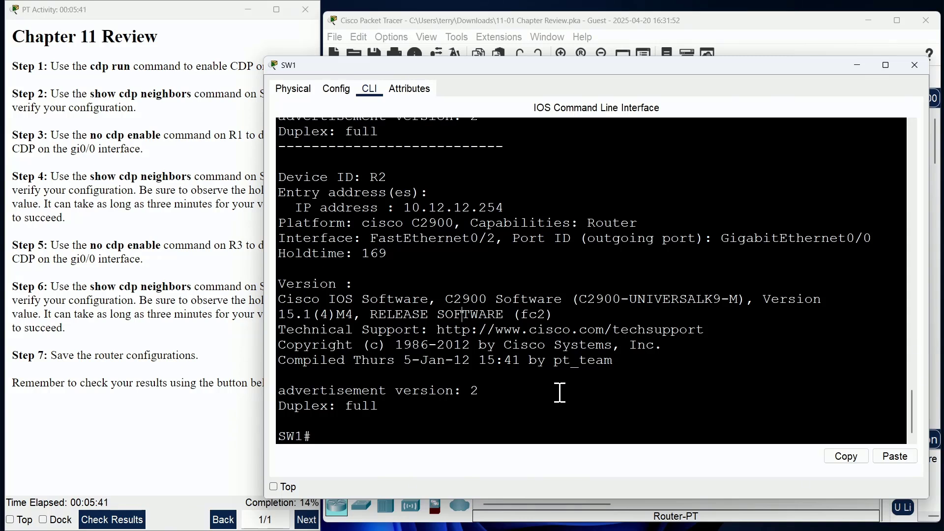
- Save SW1's running configuration with the wr command and close the switch's window
click(472, 431)
text(wr)
key(Return)
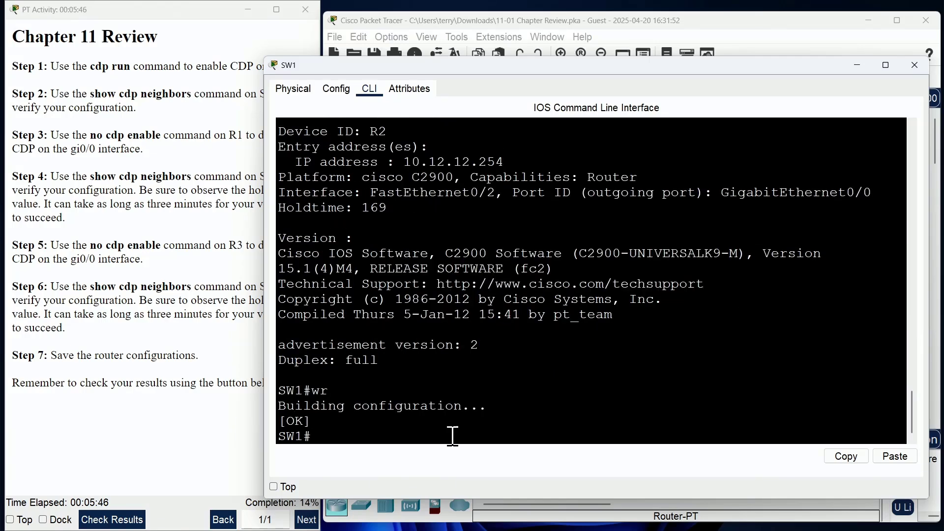
click(914, 64)
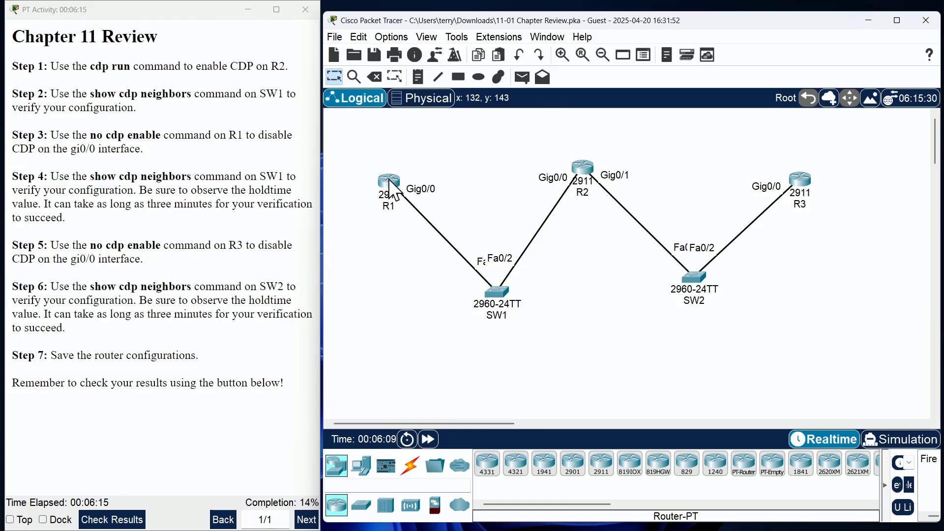
- Open R1's command line in a widened window and enter privileged EXEC mode with the enable command
mouse_move(391, 181)
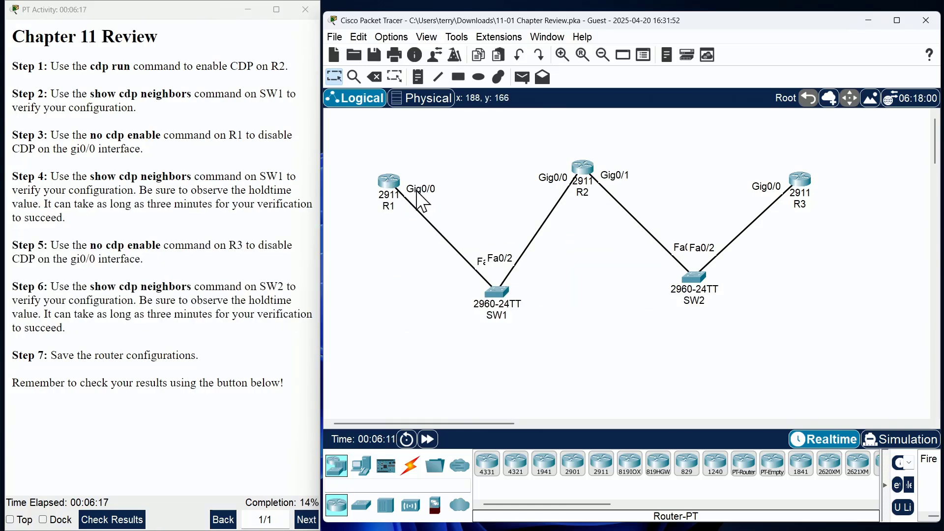
click(388, 181)
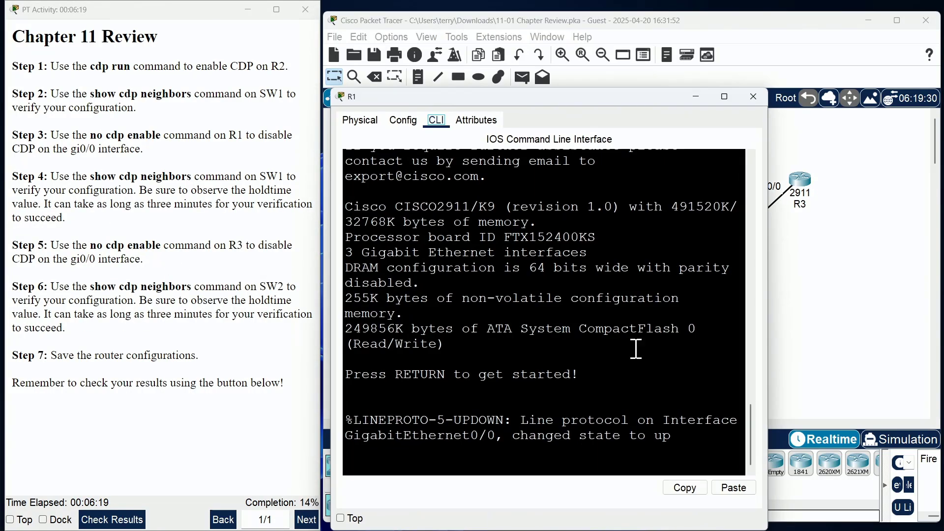
drag(769, 340, 905, 347)
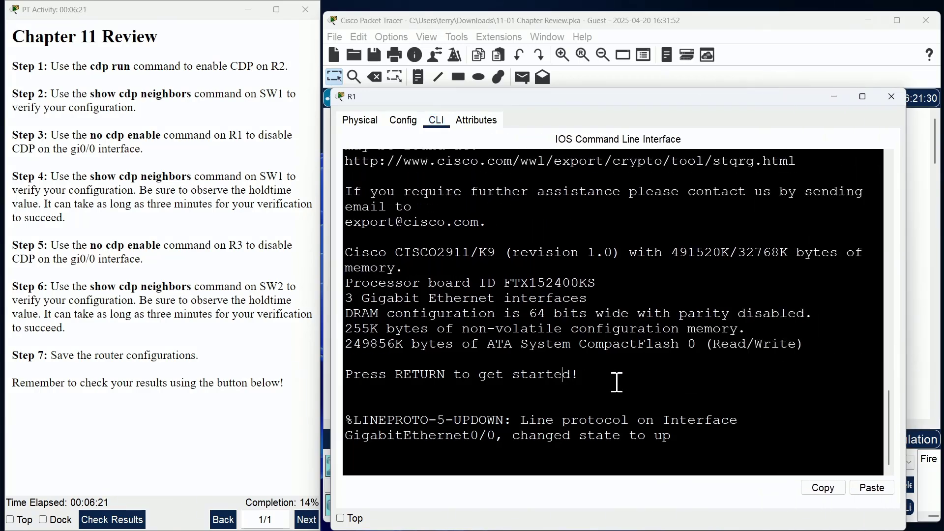
key(Return)
key(Return)
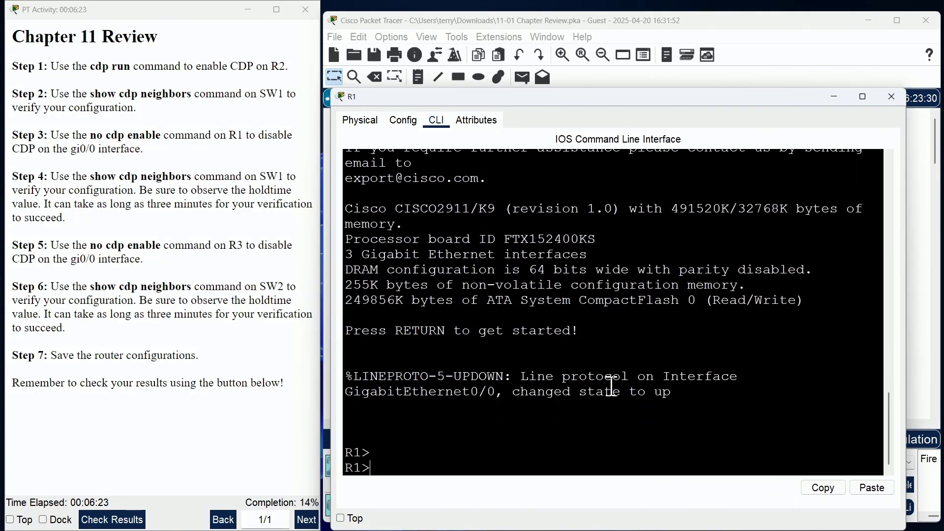
text(enable)
key(Return)
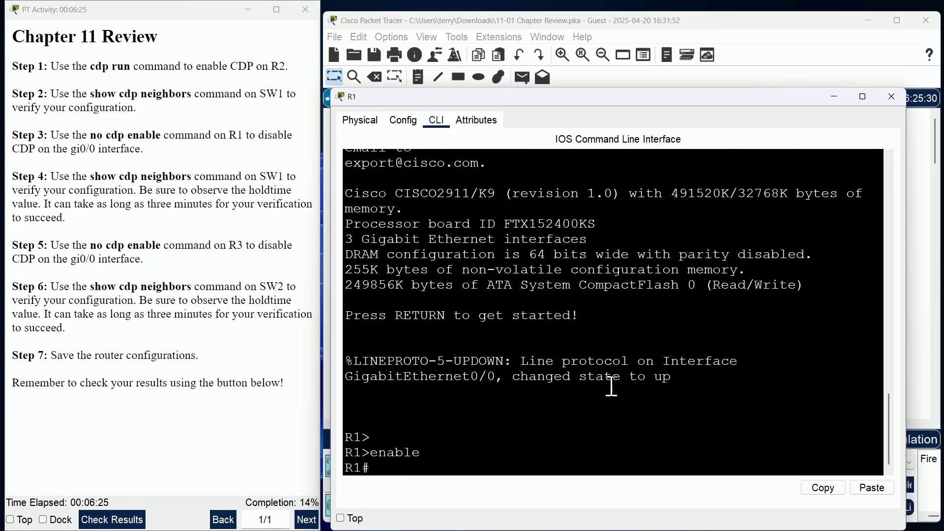
- Enter global configuration mode on R1 with conf t and open interface gi0/0 for configuration
text(conf t)
key(Return)
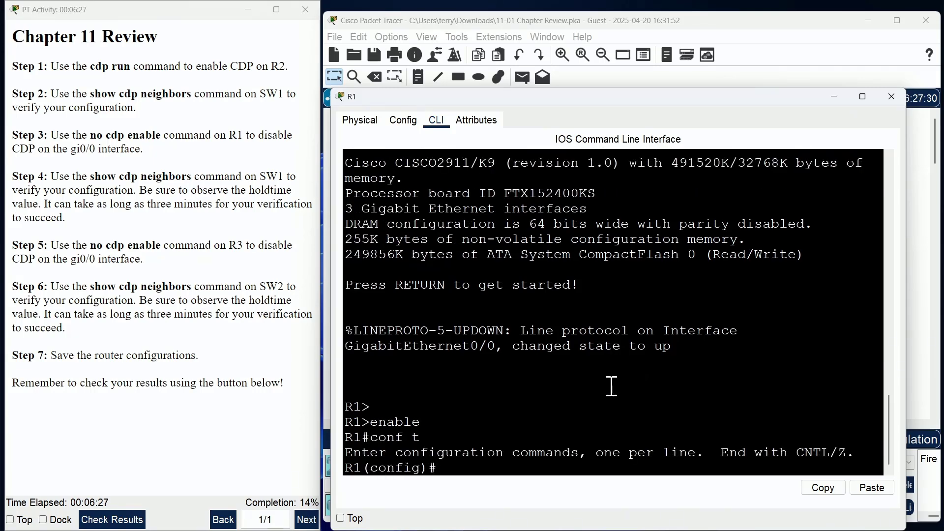
text(int gi0/0)
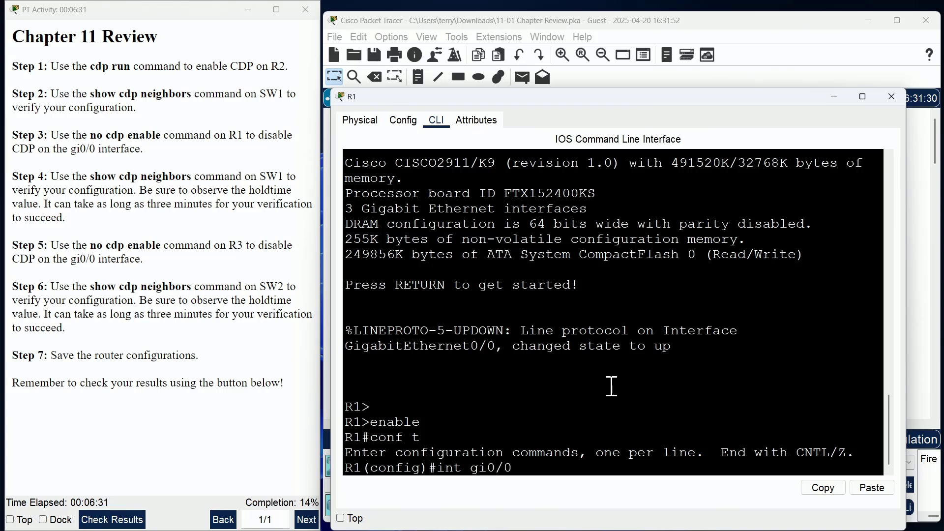
key(Return)
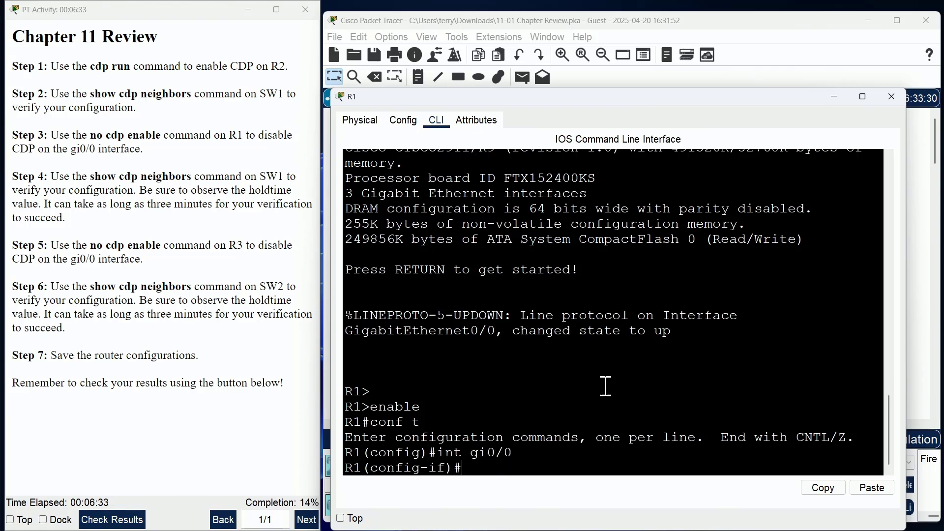
drag(522, 452, 435, 452)
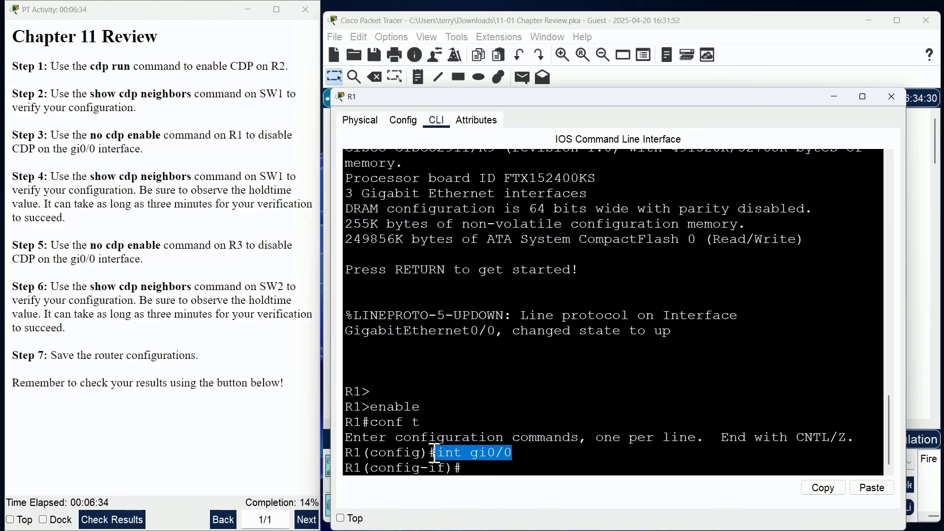
double_click(352, 453)
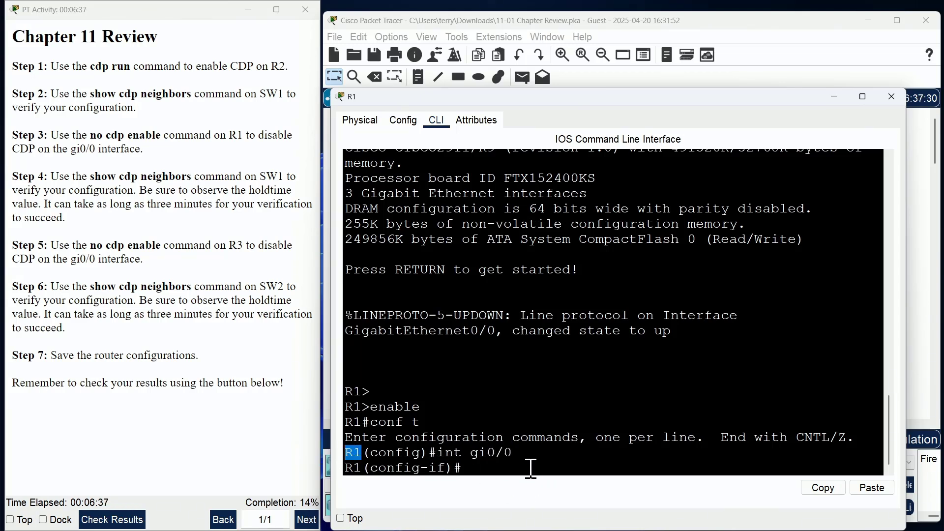
click(566, 451)
- Disable CDP on R1's gi0/0 interface with no cdp enable and return to privileged EXEC mode with end
text(no cdp enable)
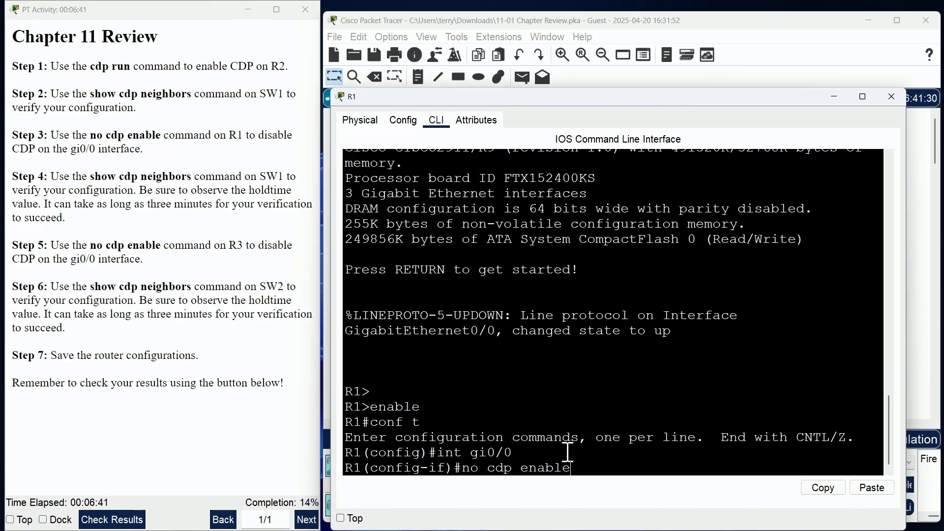
key(Return)
key(Return)
key(Return)
text(end)
key(Return)
key(Return)
key(Return)
key(Return)
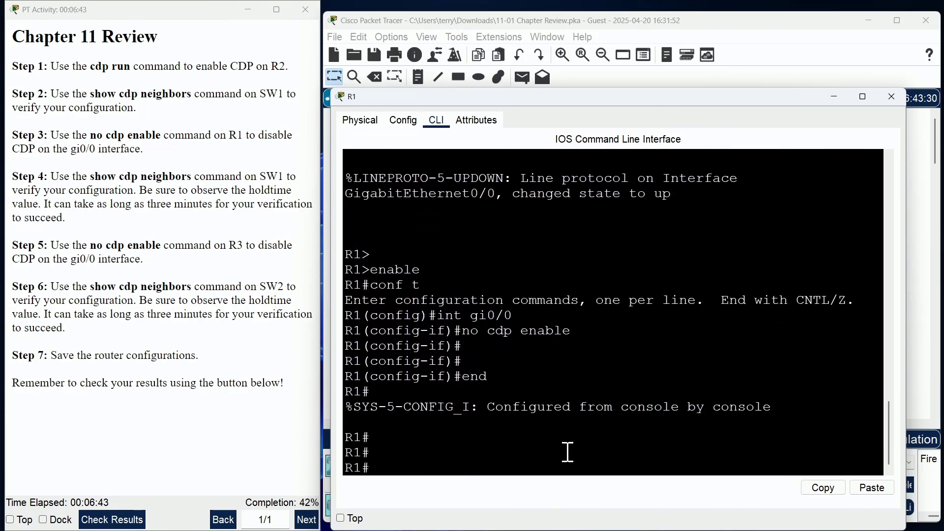
key(Return)
- Run show cdp twice on R1 to check the router's global CDP information
text(show cdp)
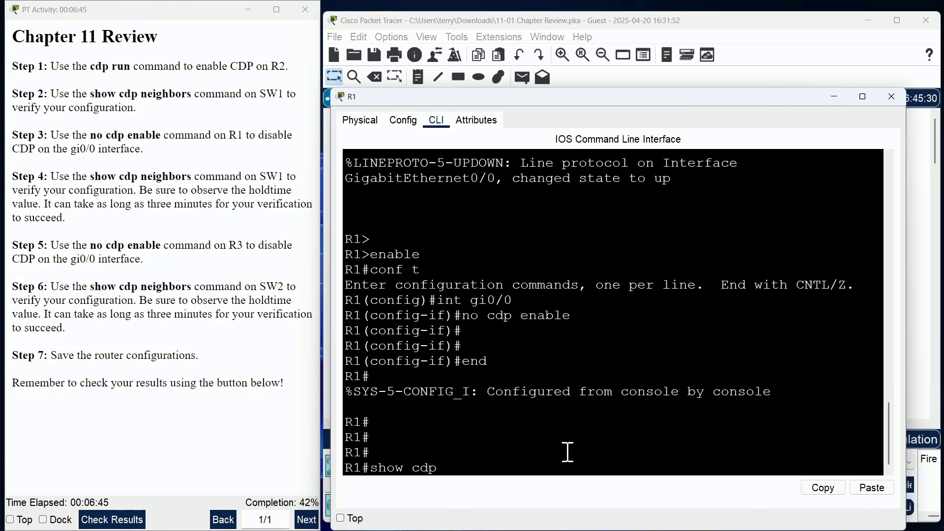
key(Return)
key(Return)
key(Return)
key(Return)
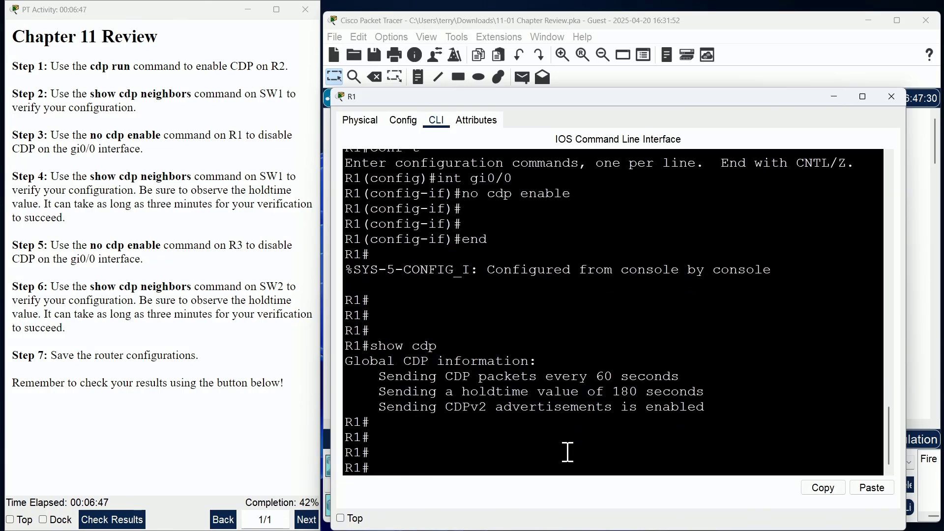
text(show cdp)
key(Return)
key(Return)
key(Return)
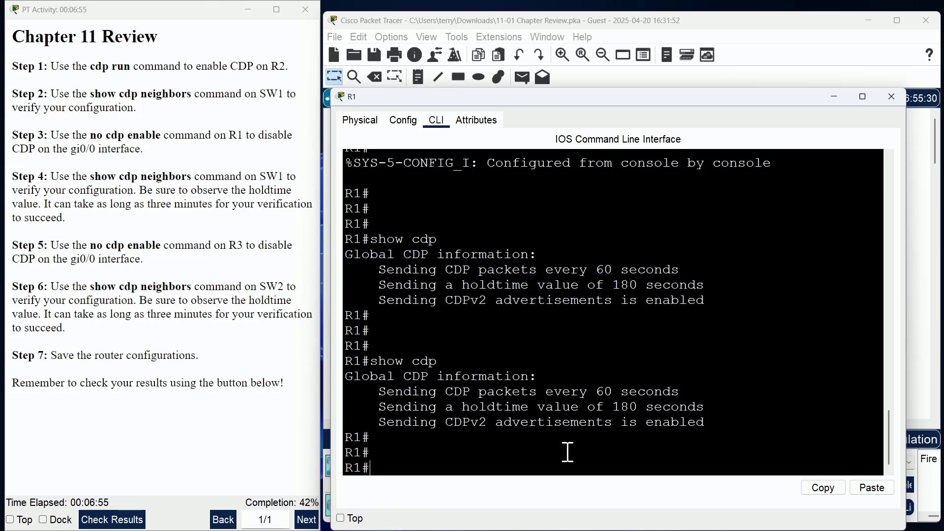
- Run show cdp interface on R1 and examine the CDP packet line under GigabitEthernet0/0
text(show cdp inter)
key(Tab)
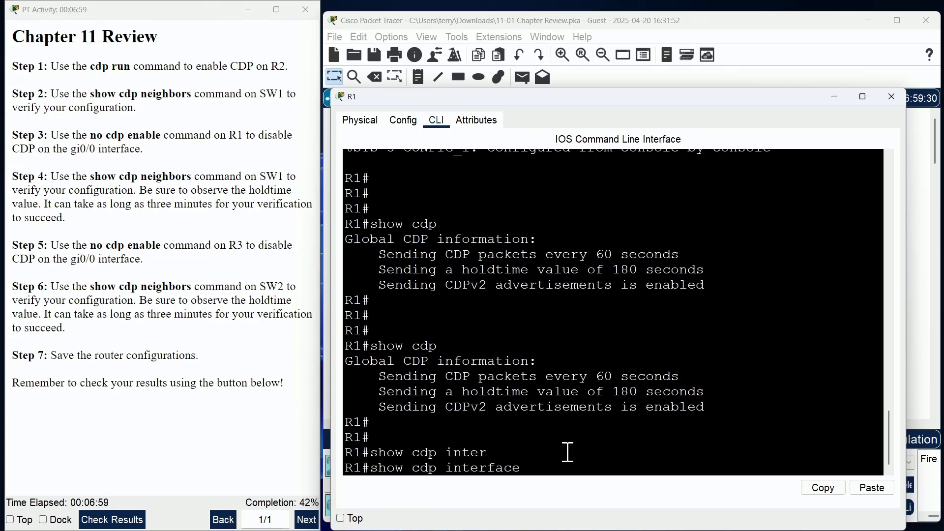
key(Return)
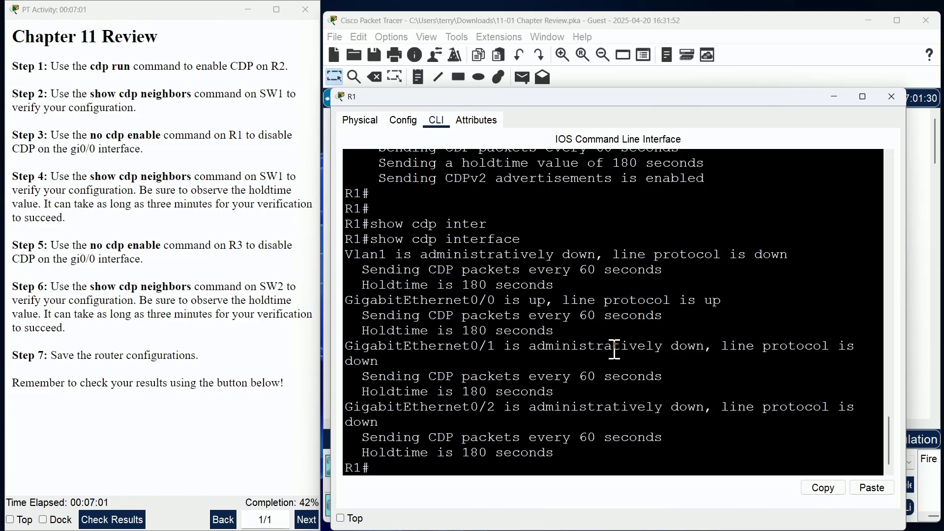
drag(520, 239, 371, 241)
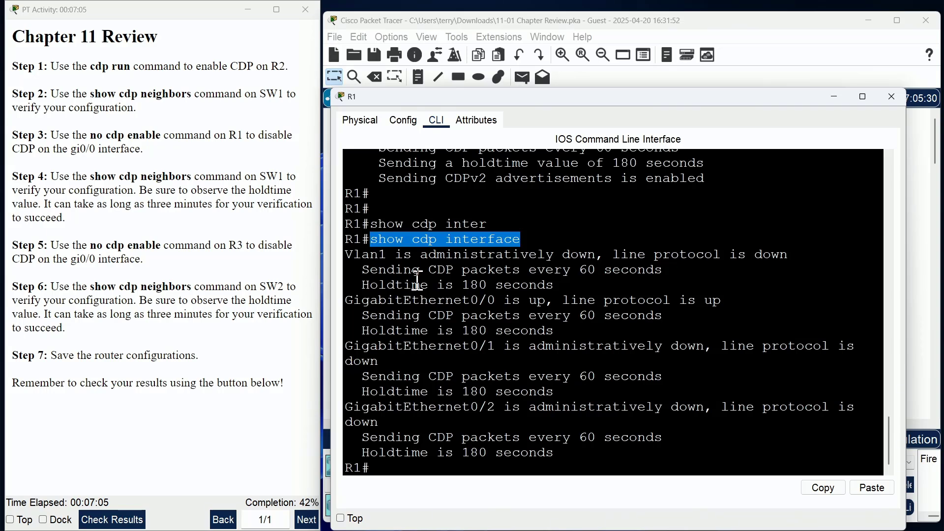
click(494, 261)
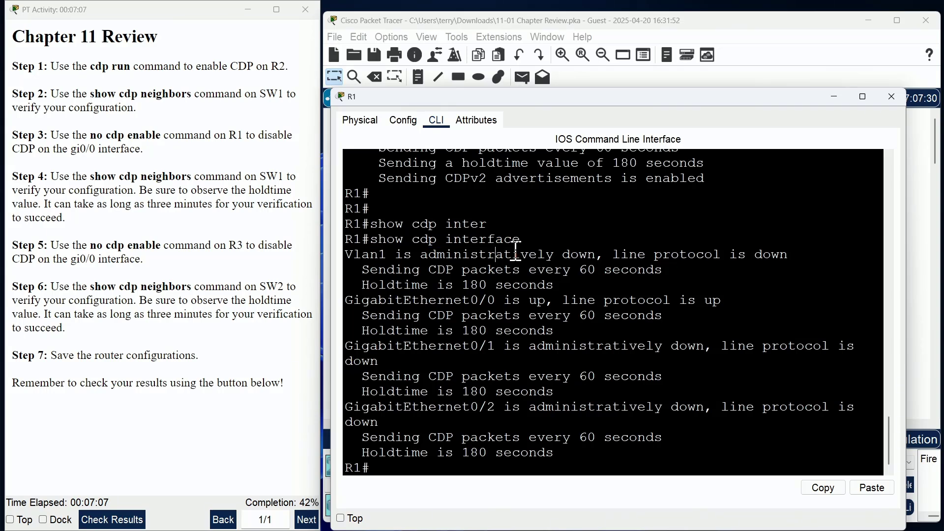
drag(528, 239, 371, 241)
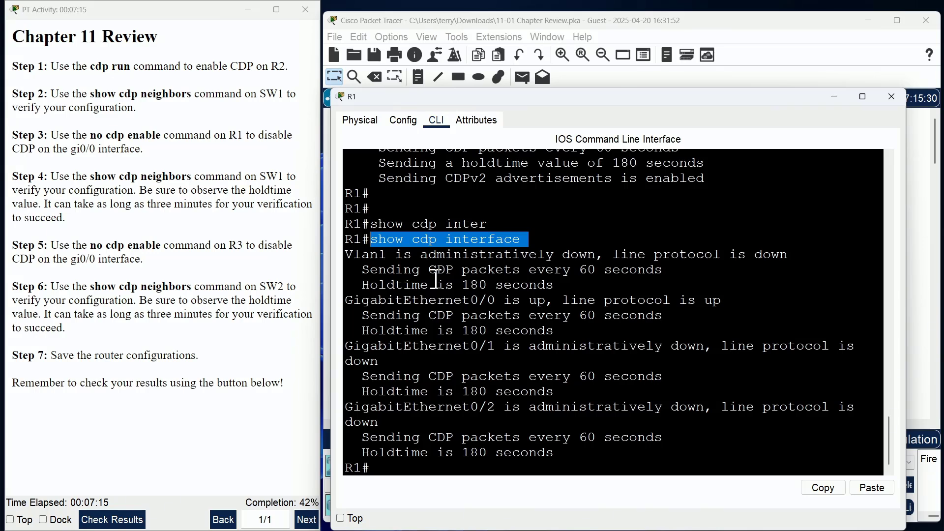
click(493, 258)
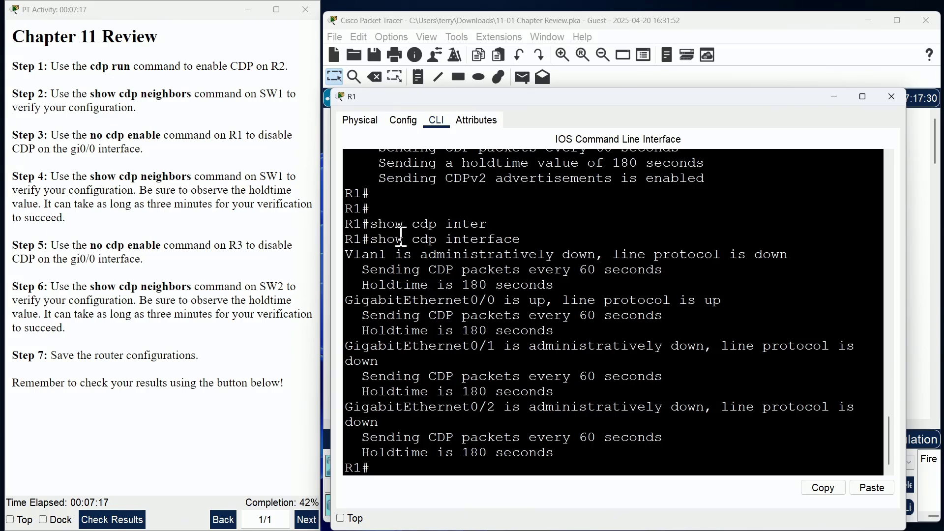
drag(369, 239, 535, 239)
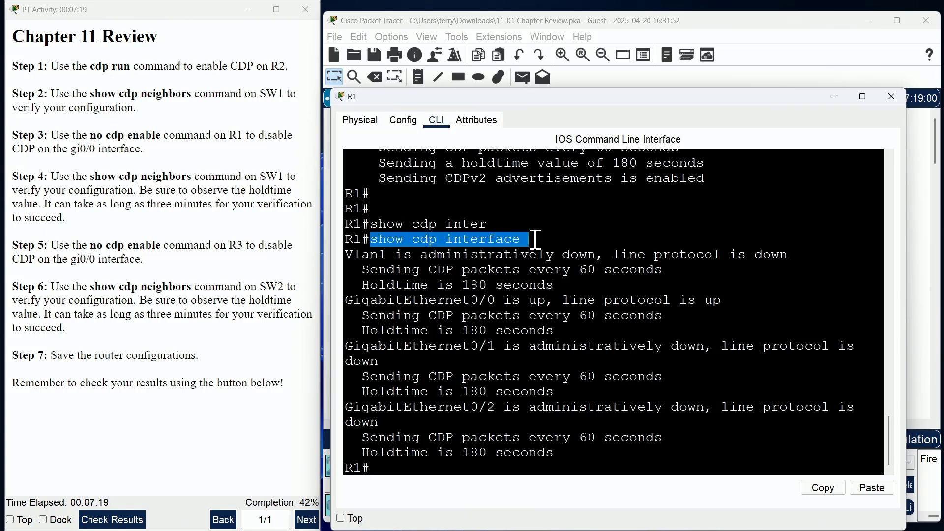
click(493, 280)
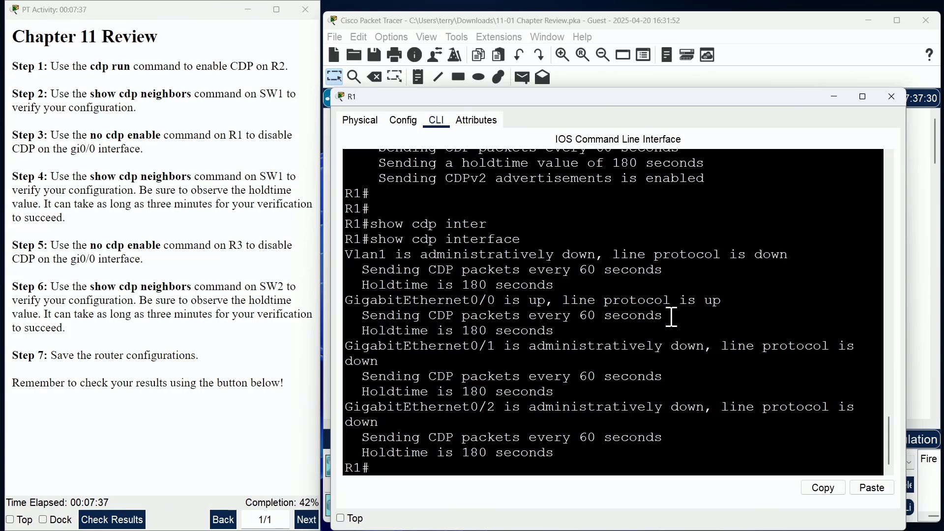
drag(668, 317, 349, 323)
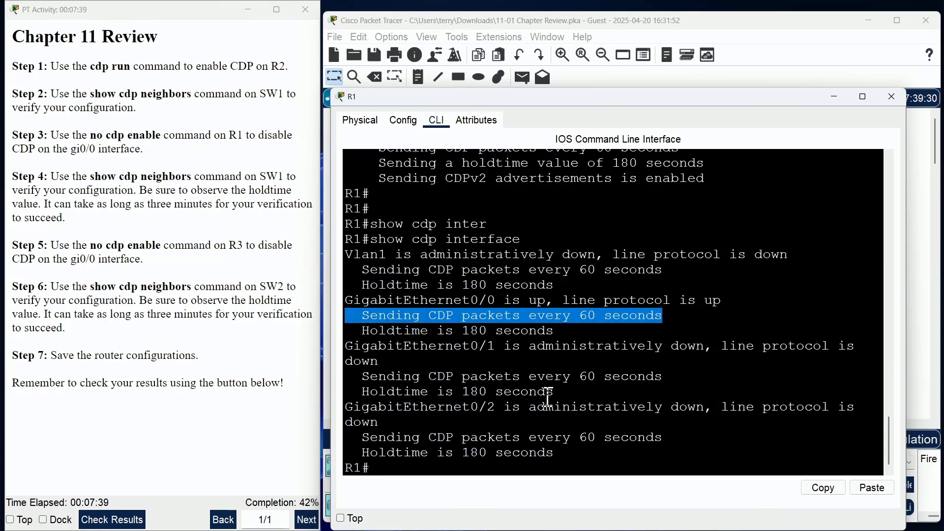
click(568, 357)
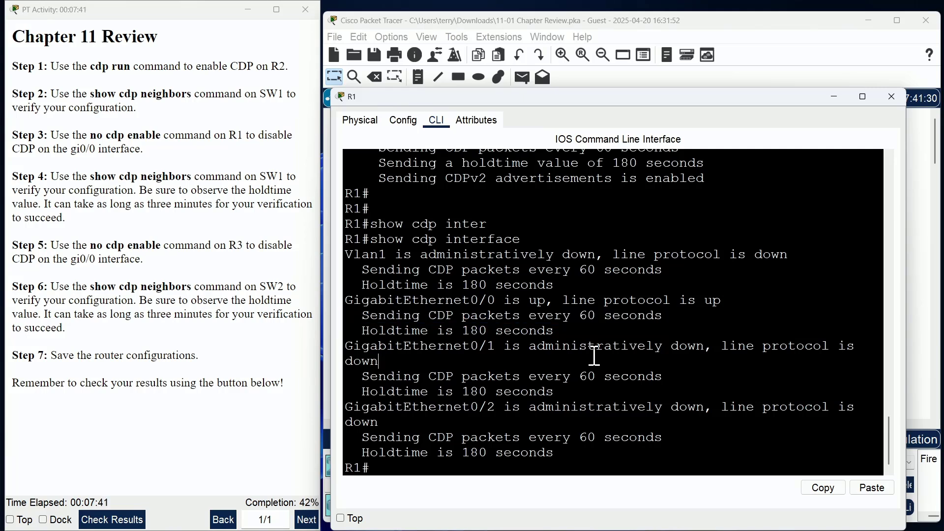
- Repeat the show cdp interface command on R1 to recheck the per-interface CDP status
key(Return)
key(Return)
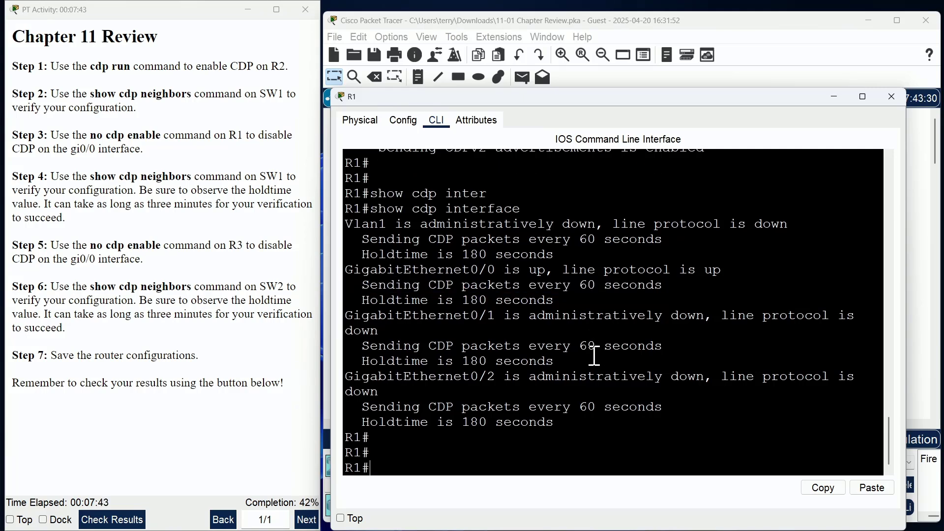
key(Up)
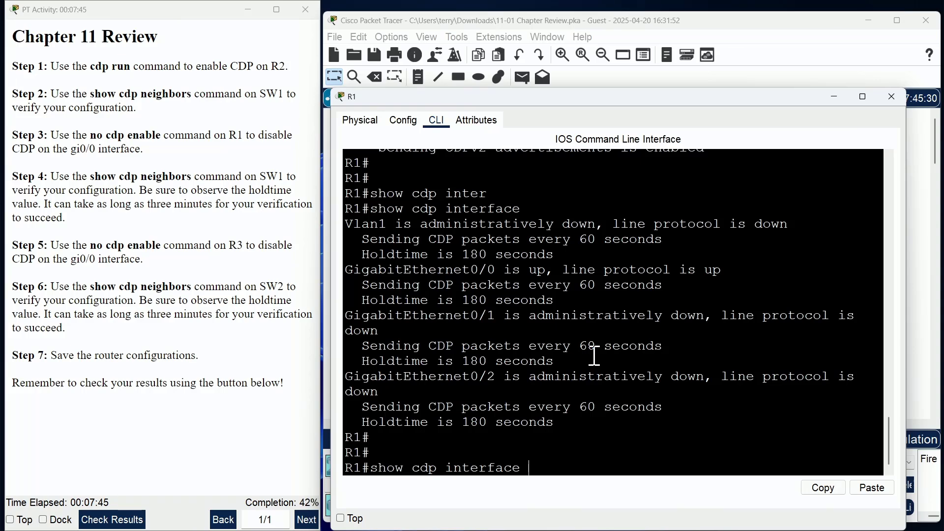
key(Return)
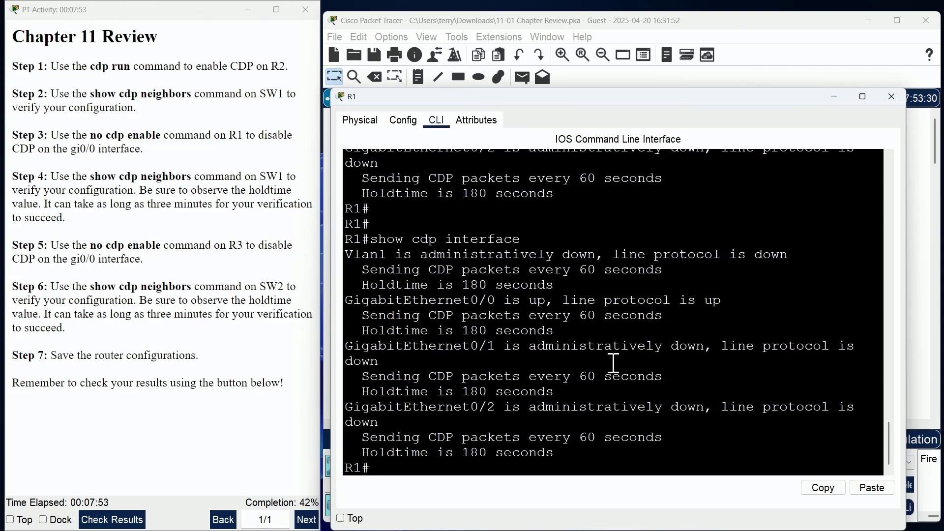
- Page through R1's running configuration with show run, check GigabitEthernet0/0 for the no cdp enable line, and quit the listing
text(show run)
key(Return)
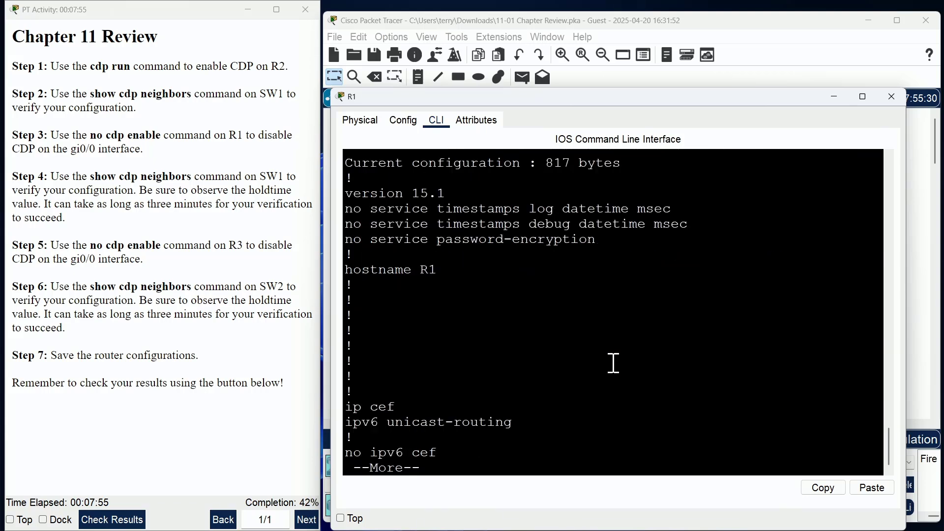
key(space)
key(space)
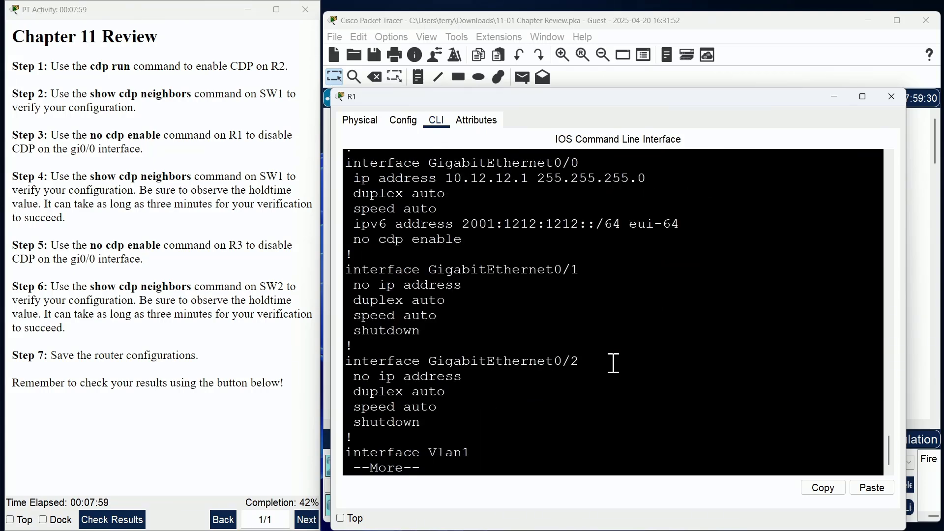
drag(353, 239, 469, 253)
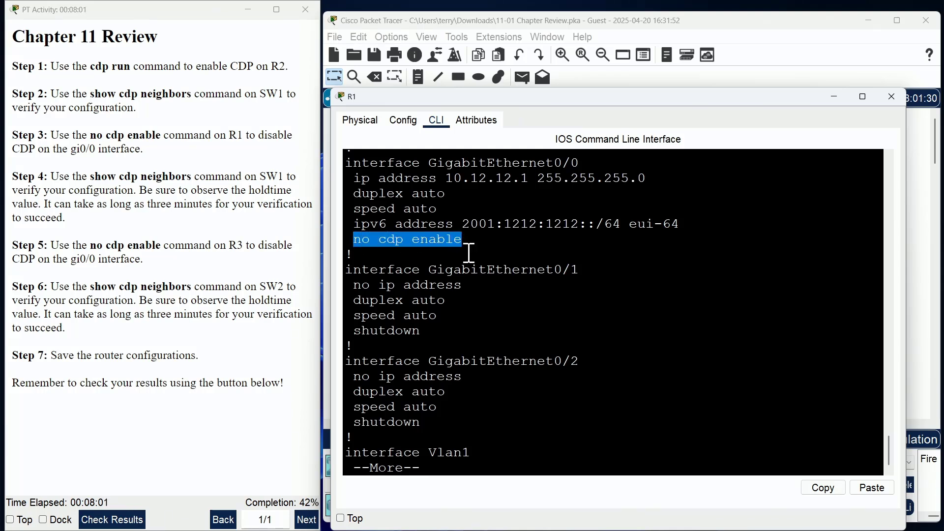
click(623, 362)
text(q)
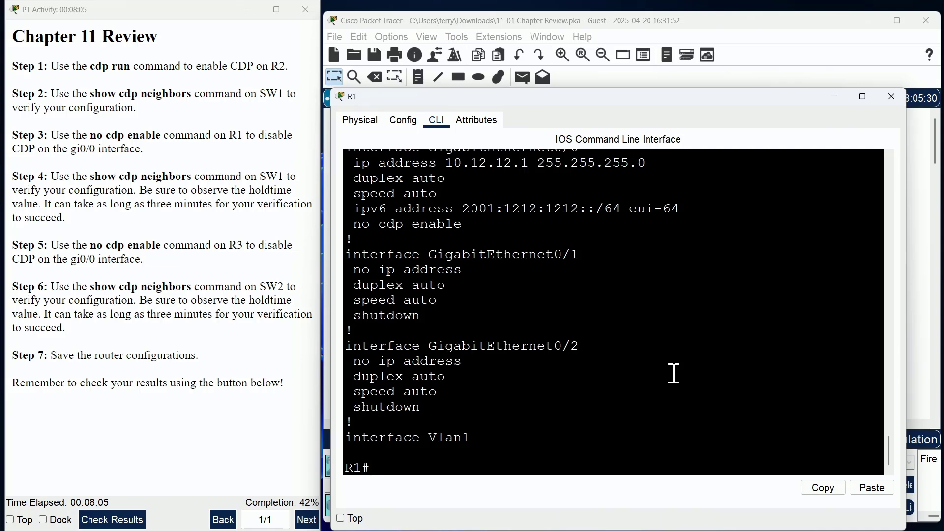
- Enter configuration mode for R1's gi0/0 interface and shut the interface down with shut
text(conf t)
key(Return)
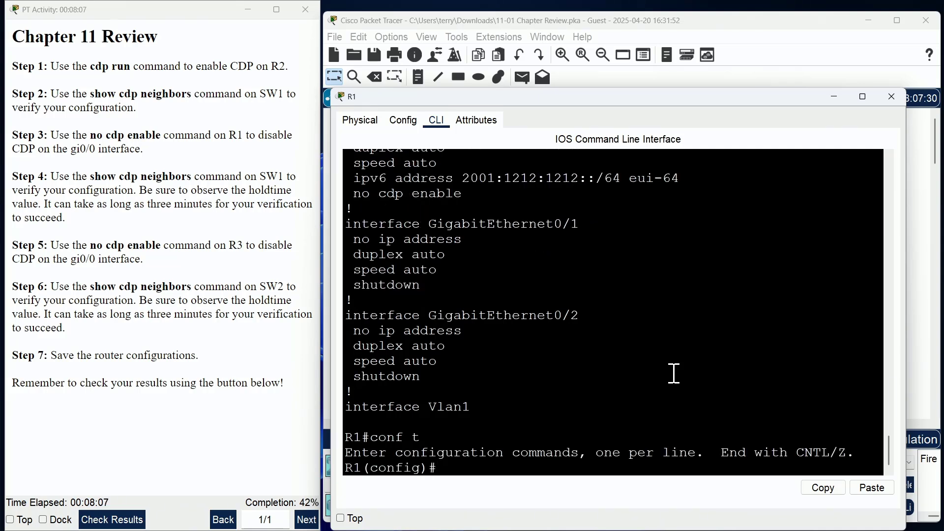
text(int gi0/0)
key(Return)
text(shut)
key(Return)
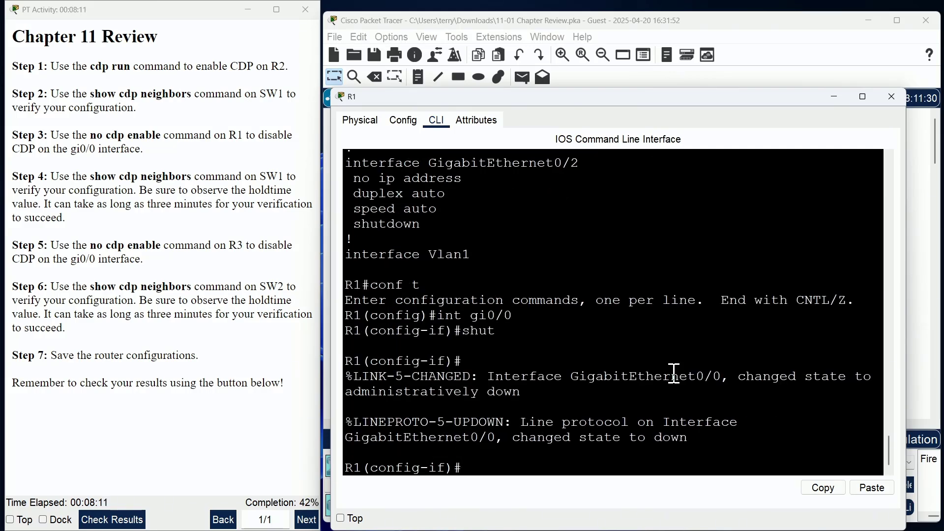
key(Return)
- Bring R1's gi0/0 interface back up with no shut and leave configuration mode with end
text(no shut)
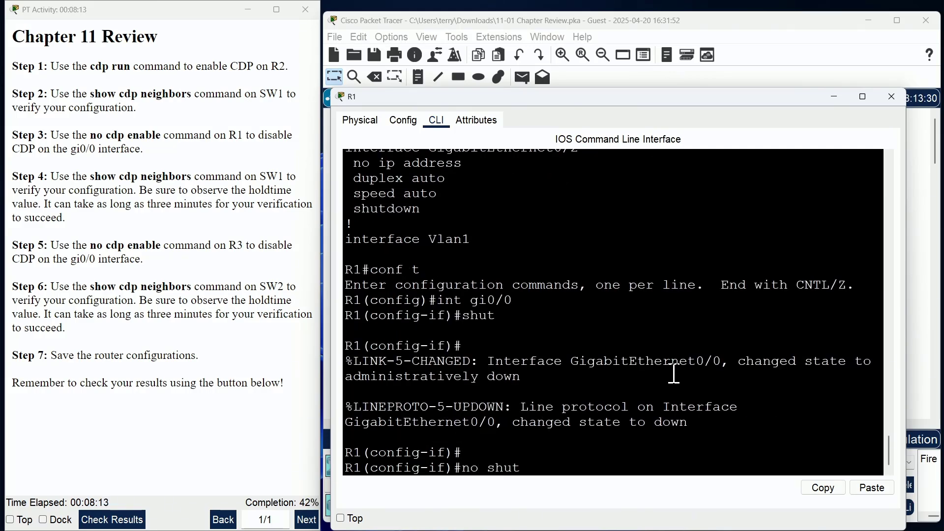
key(Return)
key(Return)
text(end)
key(Return)
key(Return)
key(Return)
key(Return)
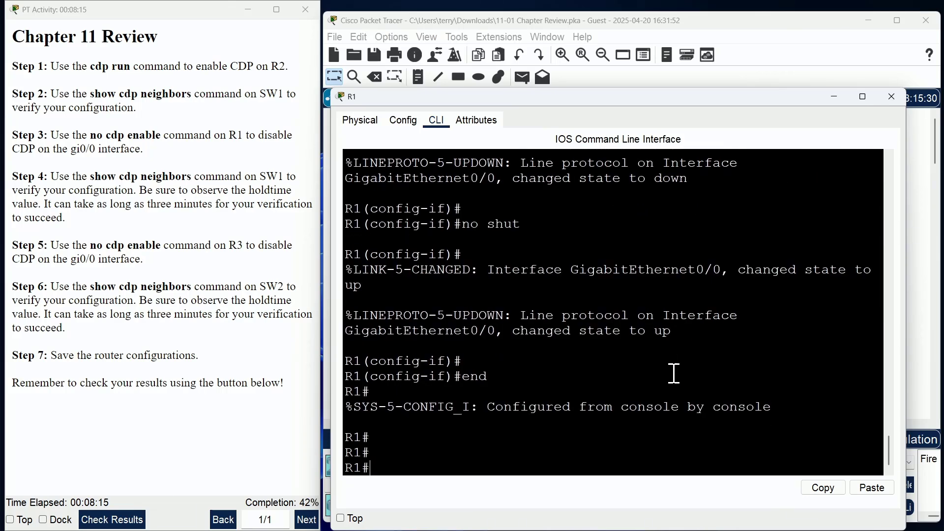
- Run show cdp interface on R1 after the interface restart and examine the GigabitEthernet0/0 entry
text(show cdp int)
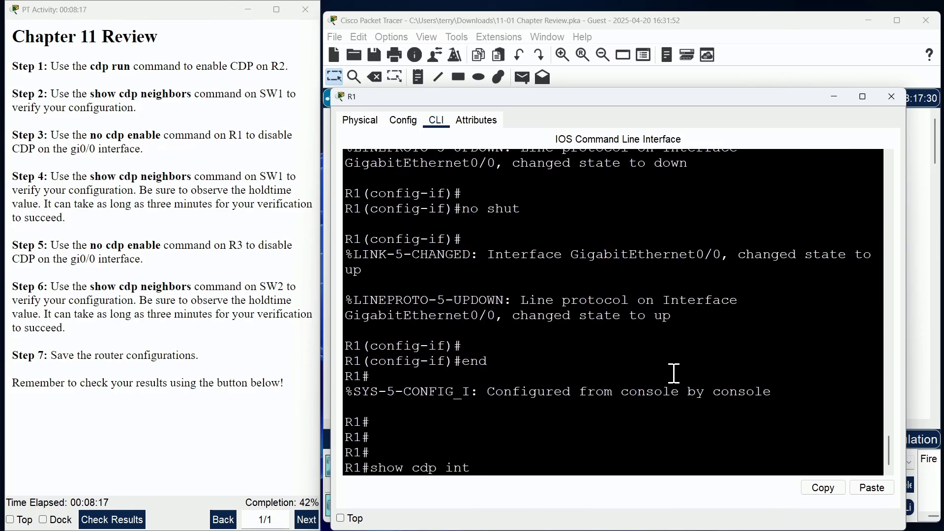
text(er)
key(Tab)
key(Return)
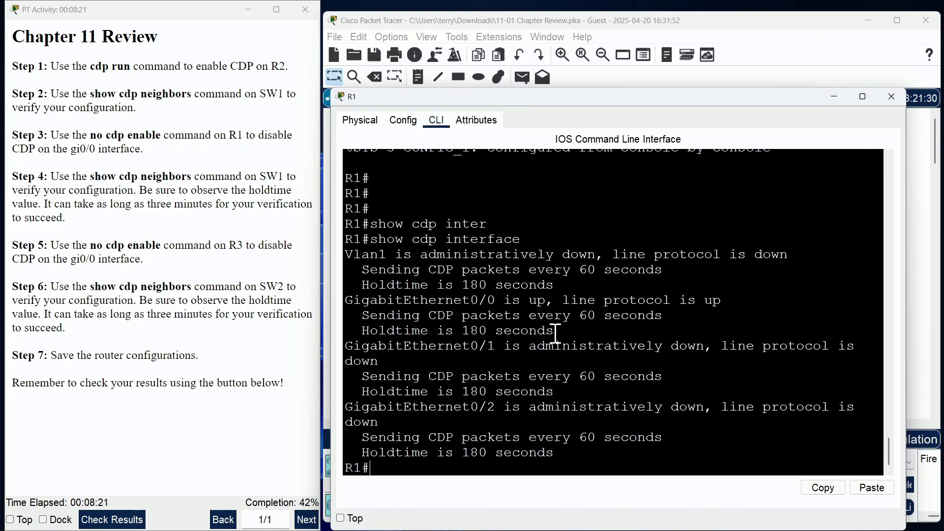
drag(555, 333, 323, 301)
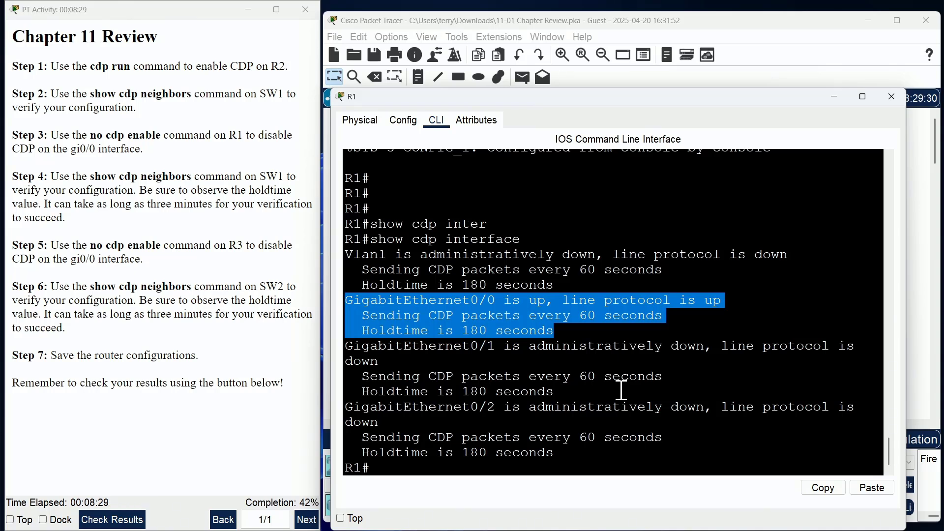
click(543, 328)
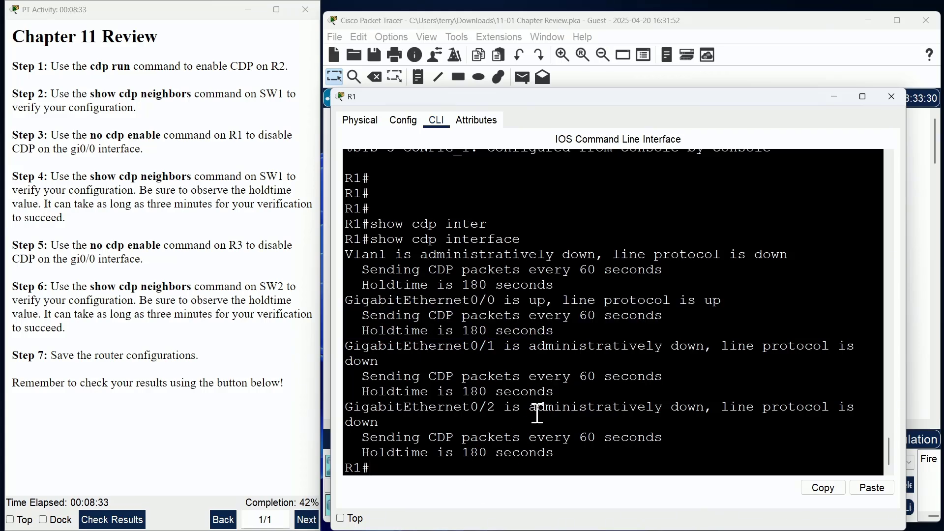
- Save R1's configuration with wr and close the R1 window
drag(370, 239, 530, 238)
drag(412, 437, 420, 438)
click(422, 472)
text(wr)
key(Return)
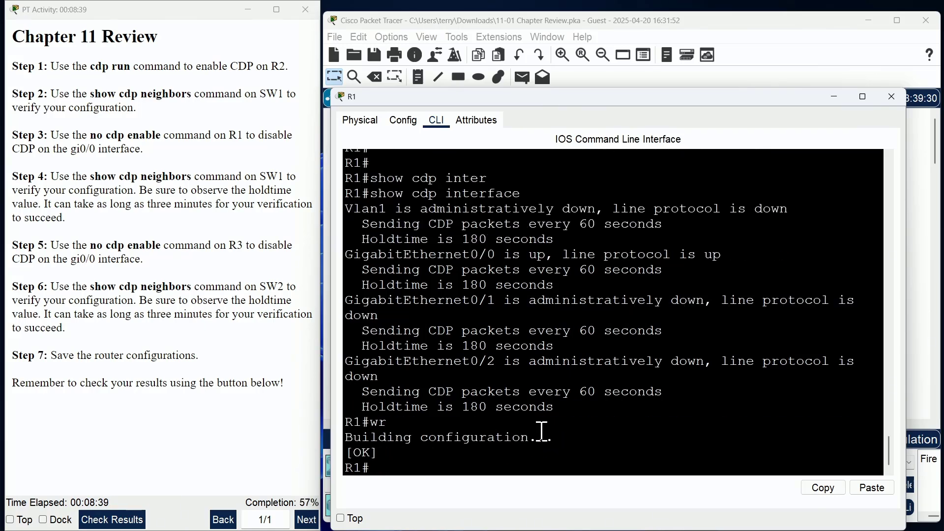
key(Return)
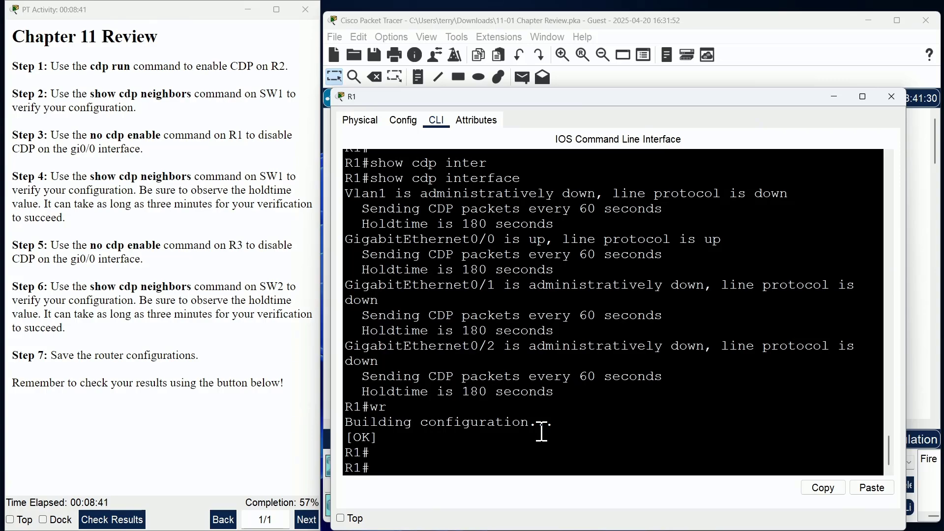
click(889, 97)
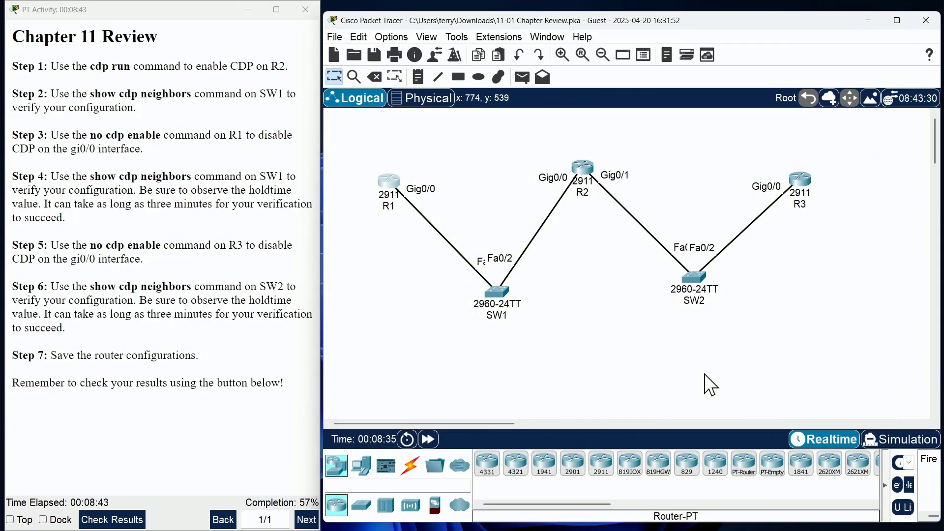
- Open SW1's command line and recall the earlier neighbor command without detail to run show cdp neighbors
click(496, 293)
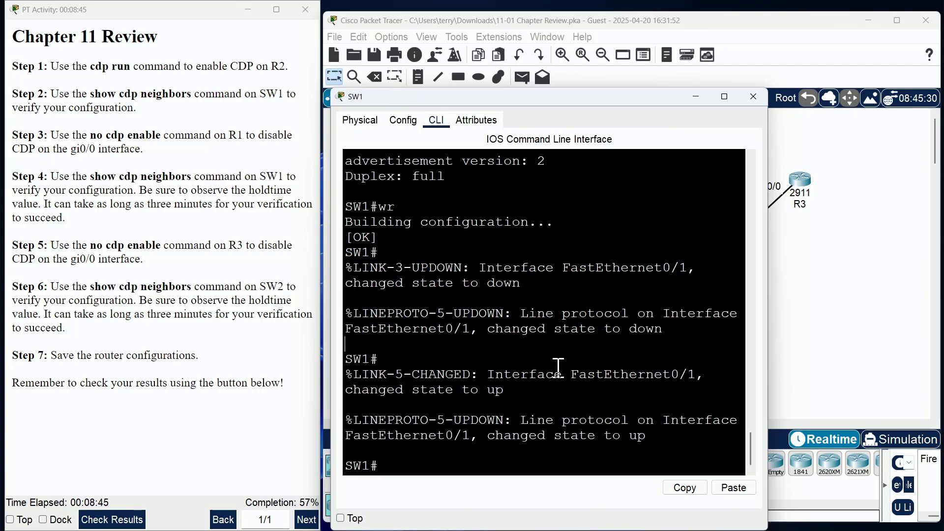
key(Up)
key(Up)
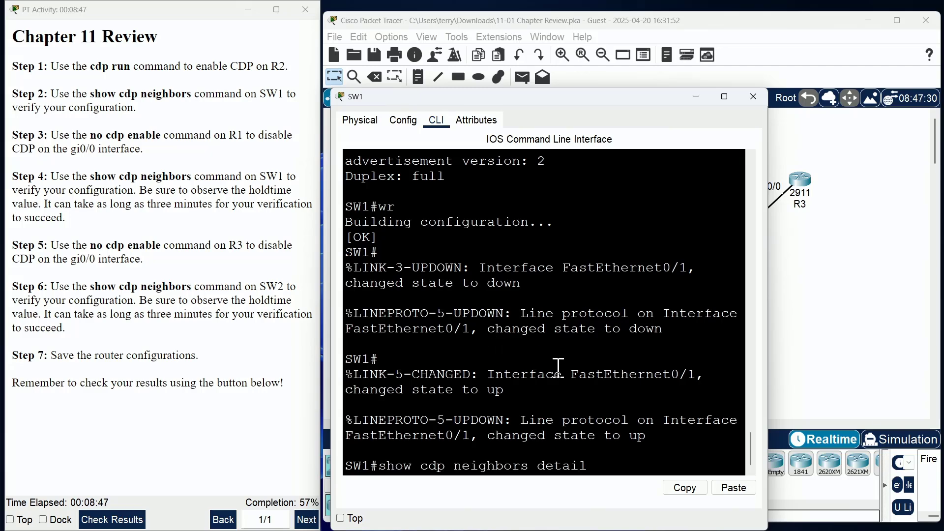
key(BackSpace)
key(BackSpace)
key(BackSpace)
key(BackSpace)
key(BackSpace)
key(BackSpace)
key(BackSpace)
key(Return)
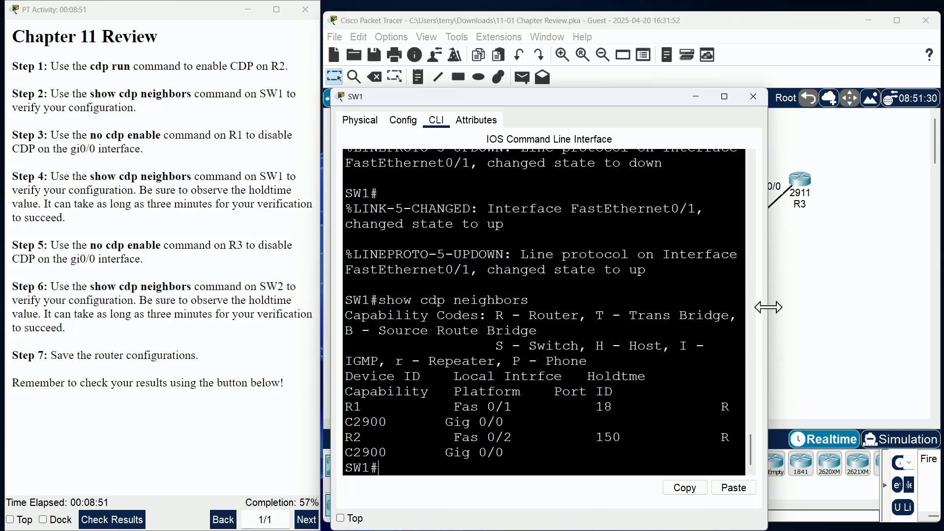
- Widen the SW1 window so the neighbor table fits on single lines, and examine the holdtime values for R1 and R2
drag(767, 305, 919, 306)
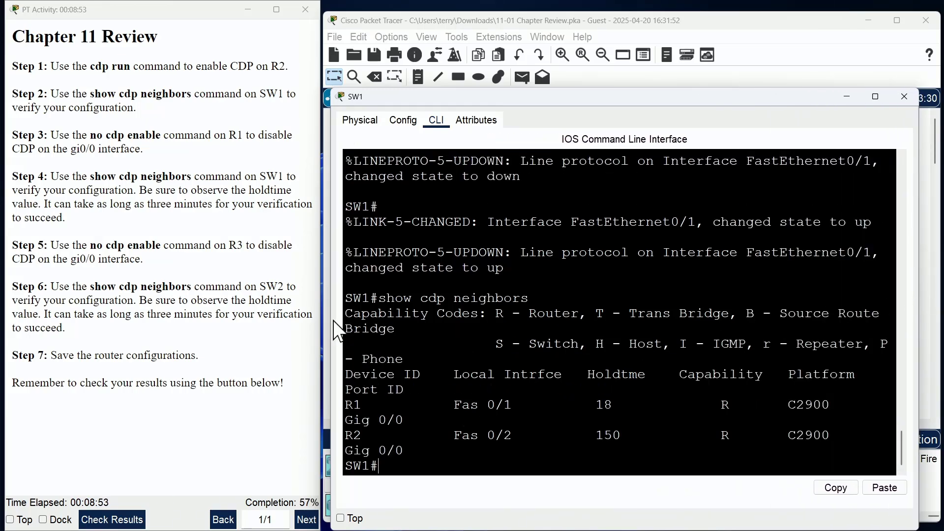
drag(332, 320, 193, 320)
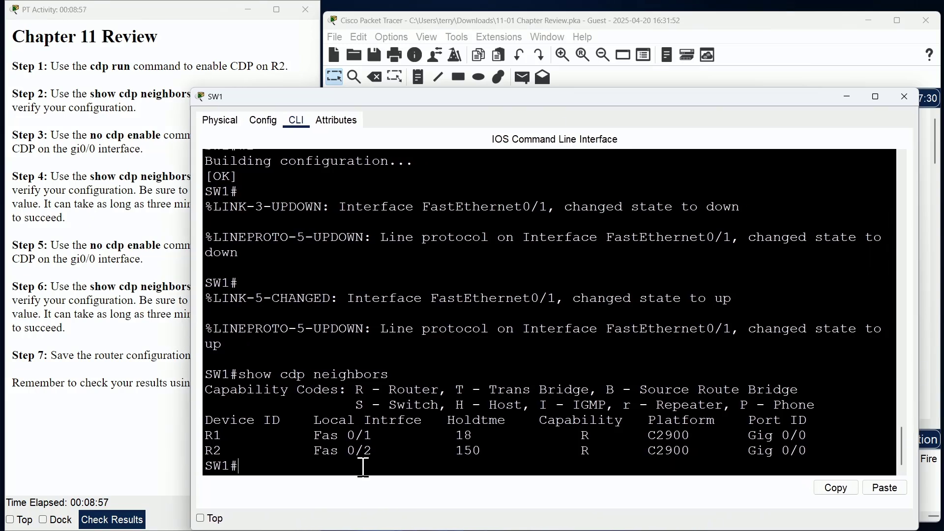
drag(481, 450, 451, 431)
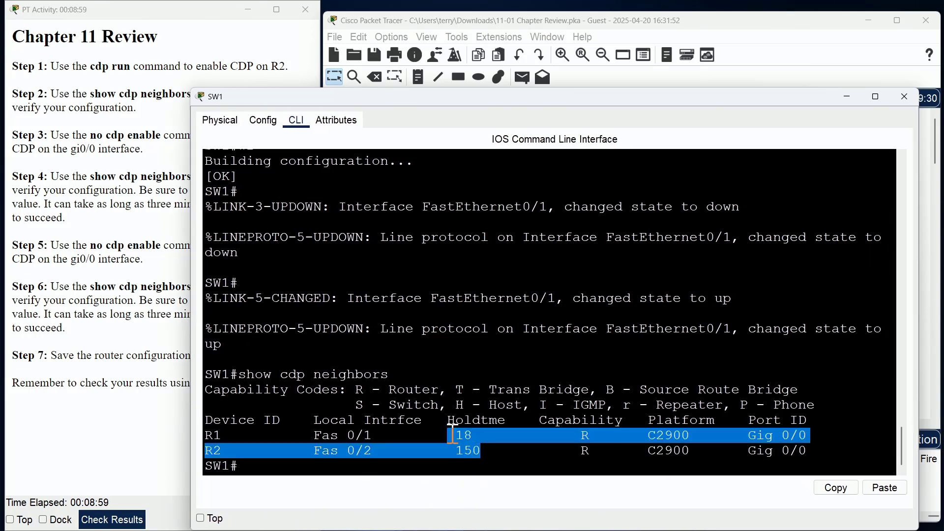
click(468, 472)
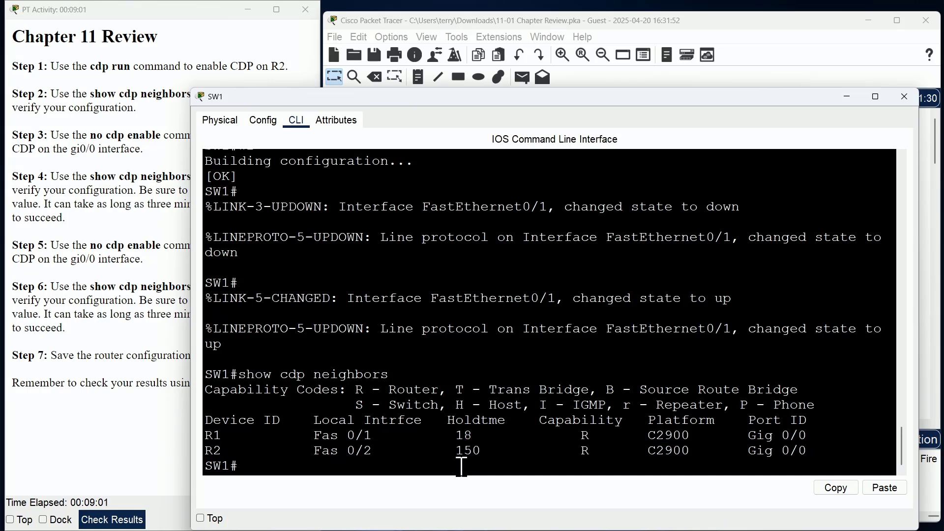
- Rerun show cdp neighbors on SW1 repeatedly to track R1's holdtime until its entry expires, and close SW1
key(Up)
key(Return)
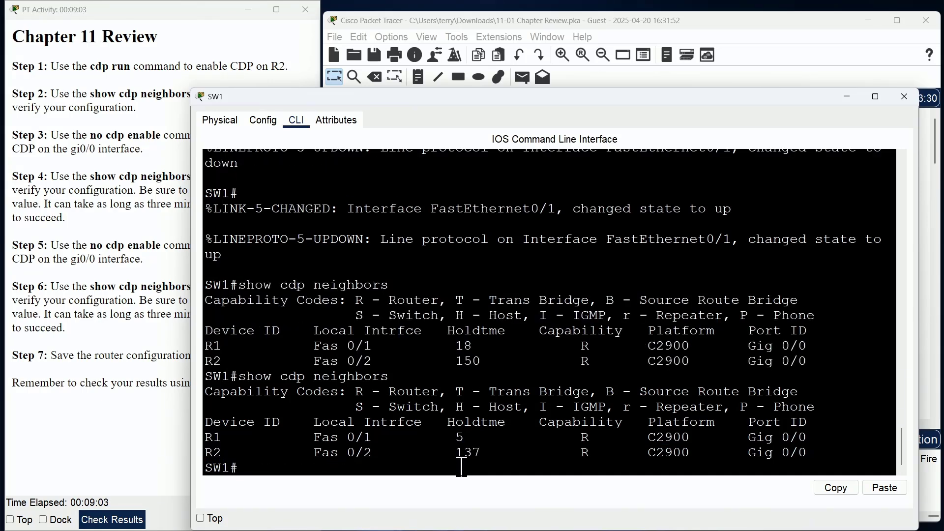
key(Up)
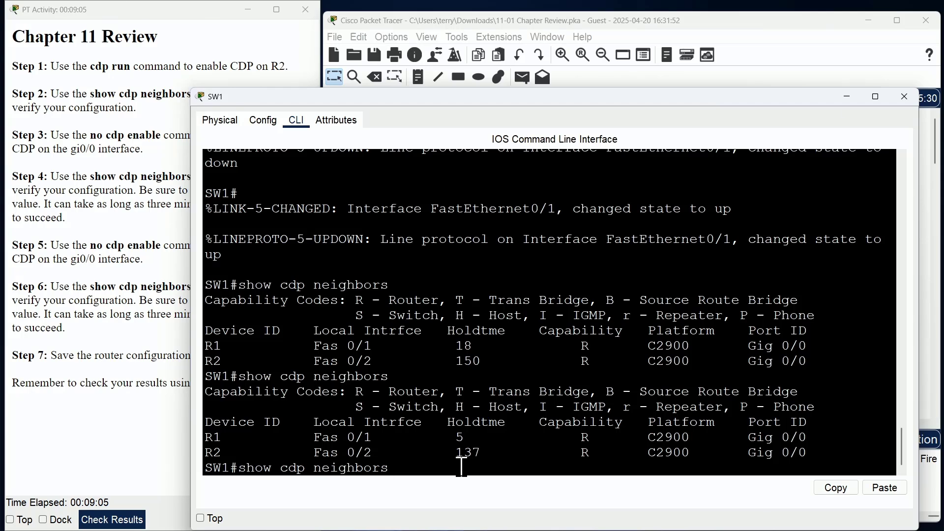
key(Return)
key(Up)
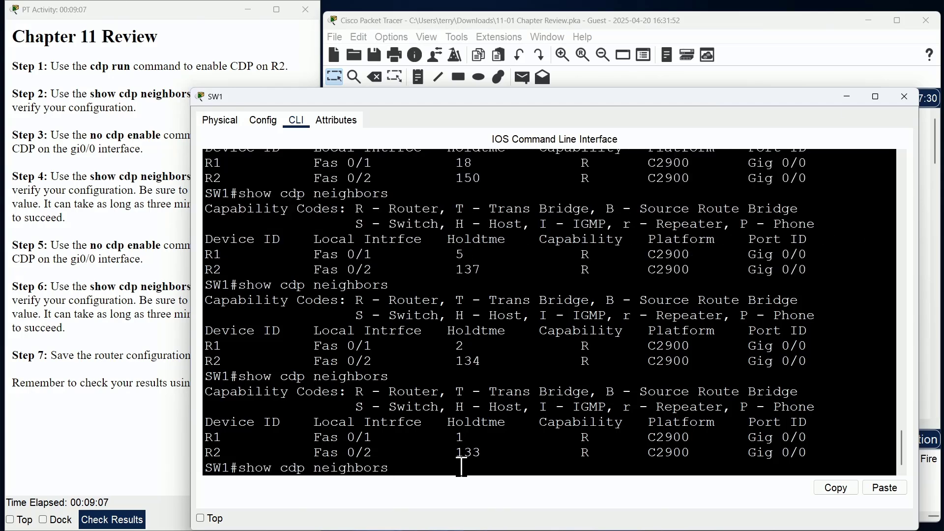
key(Return)
key(Up)
key(Return)
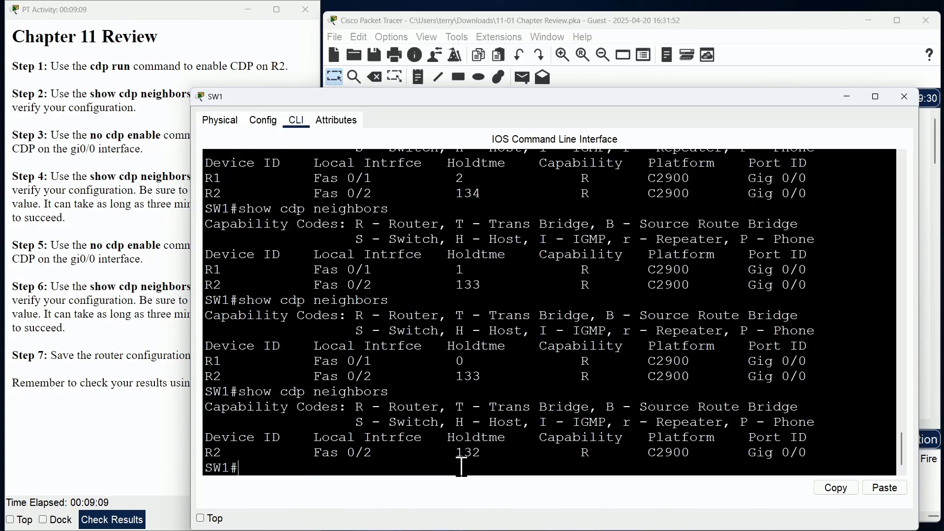
key(Up)
key(Return)
key(Up)
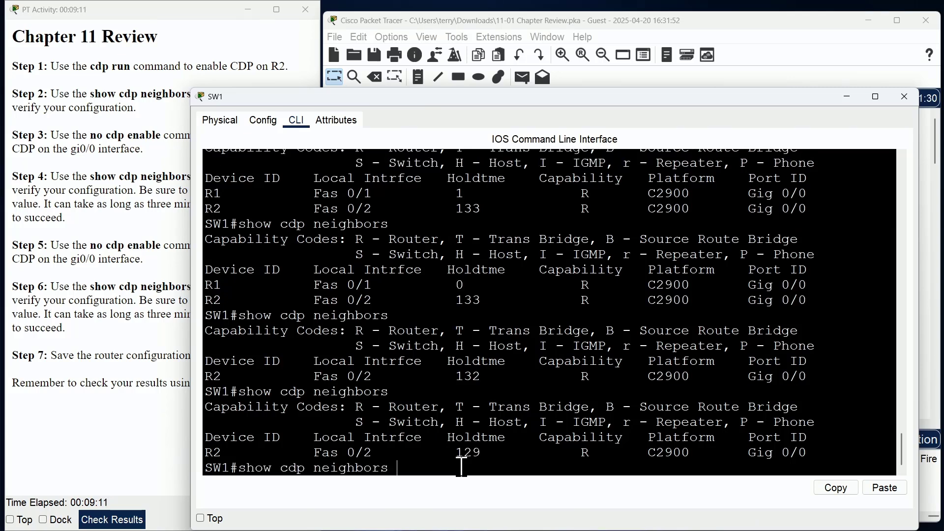
key(Return)
key(Up)
key(Return)
key(Up)
key(Return)
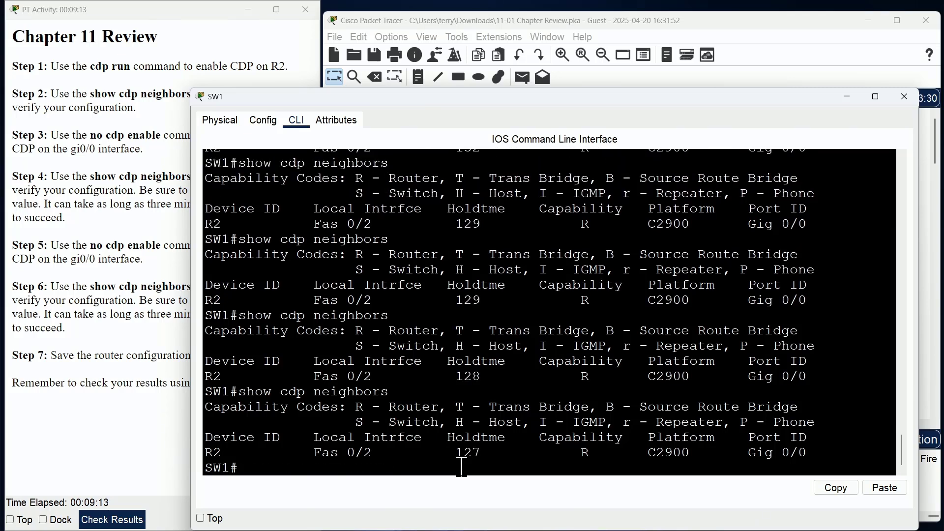
key(Up)
key(Return)
click(902, 97)
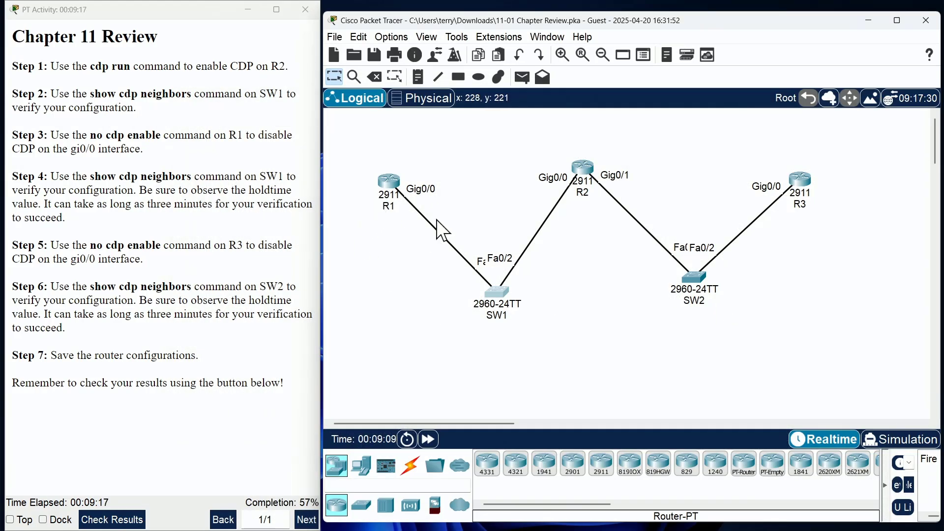
- Reopen R1 in a widened window, rerun show cdp interface, and examine the GigabitEthernet0/0 entry
click(386, 181)
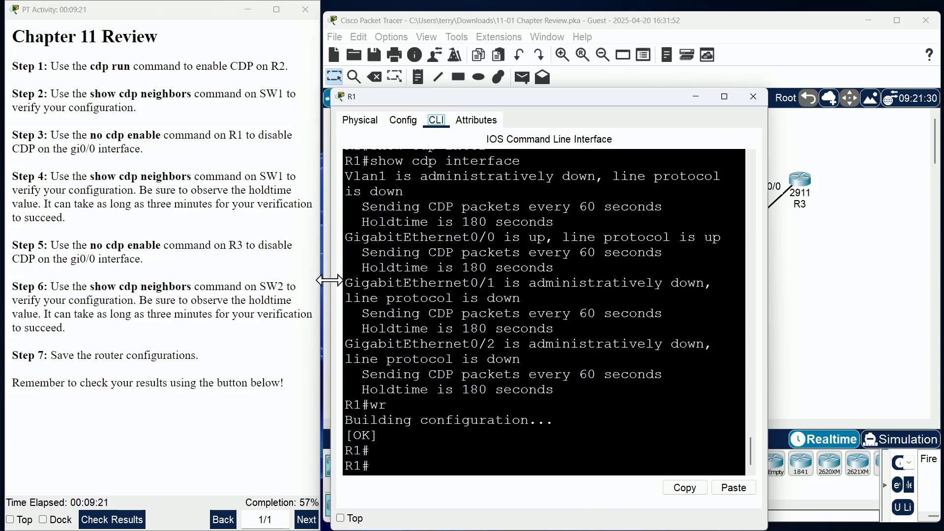
drag(329, 280, 276, 280)
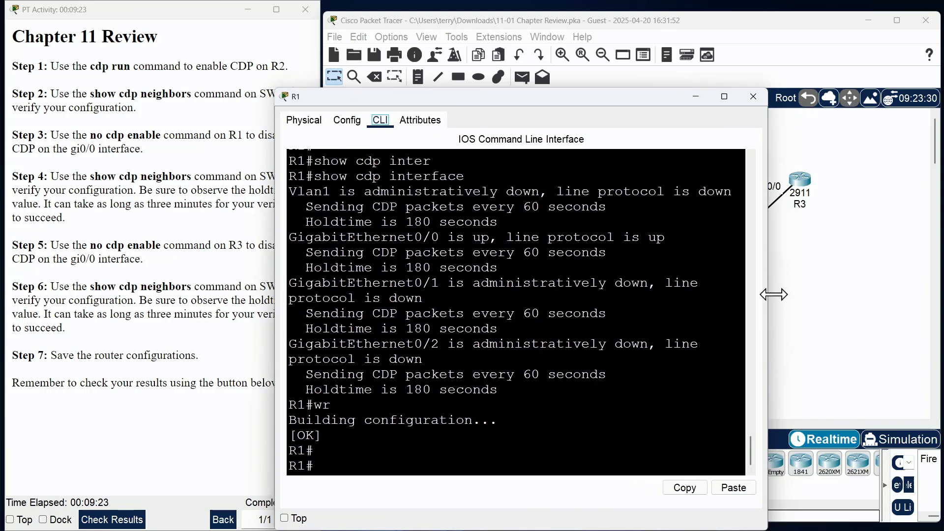
drag(773, 294, 922, 297)
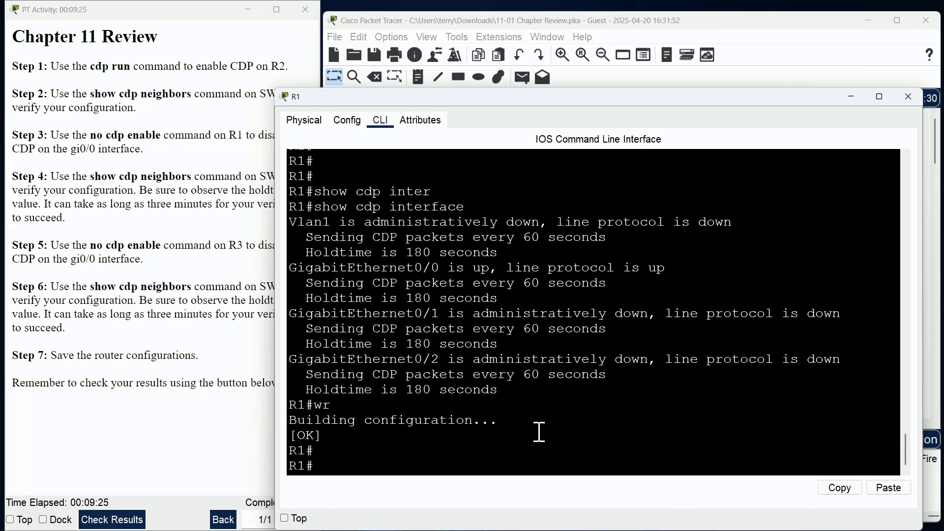
key(Up)
key(Up)
key(Return)
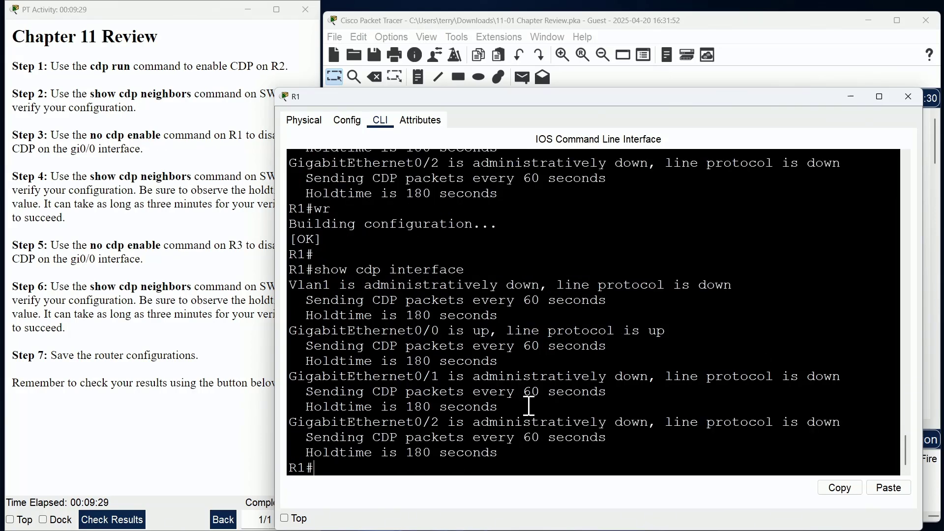
drag(498, 361, 252, 335)
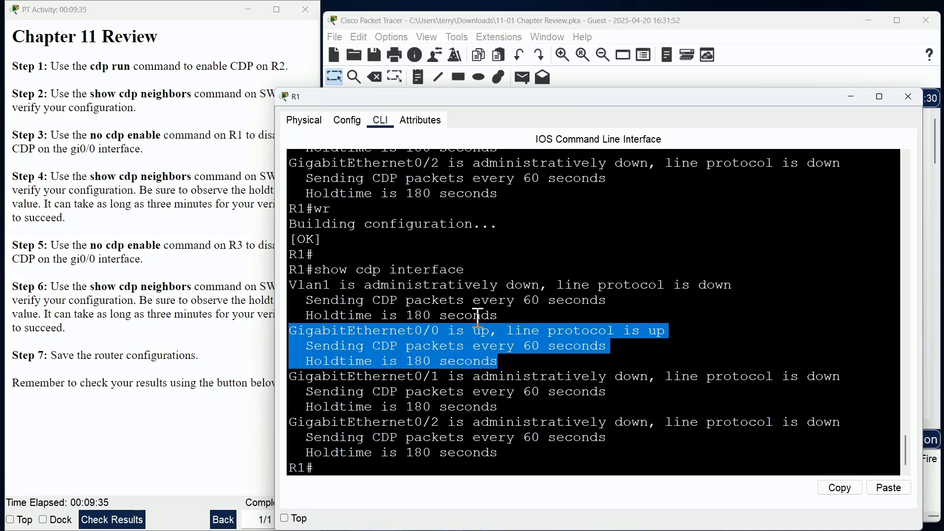
drag(465, 270, 306, 272)
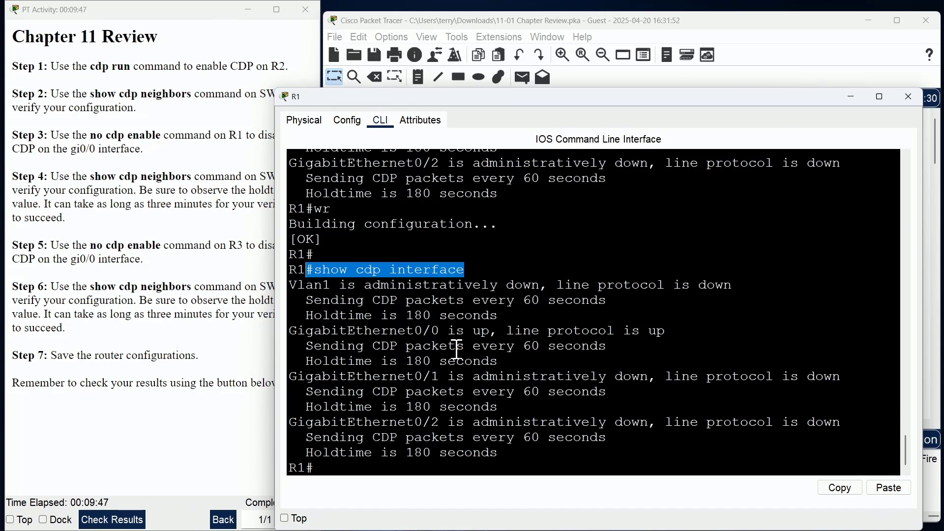
click(388, 461)
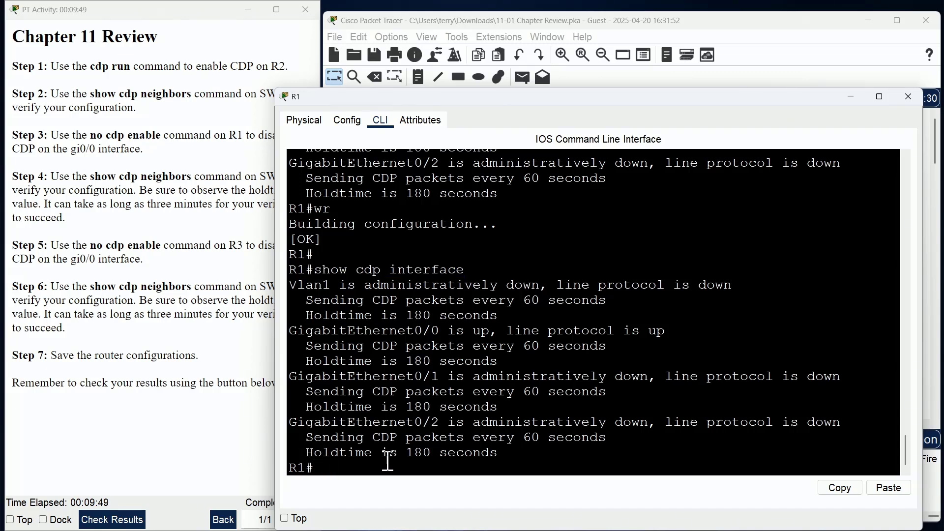
- Save R1's configuration again with wr and close R1
text(wr)
key(Return)
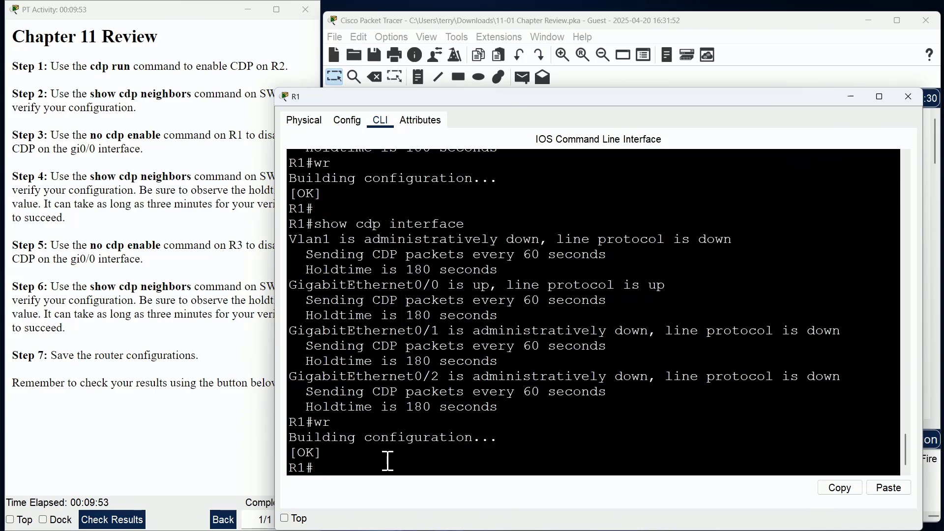
click(910, 100)
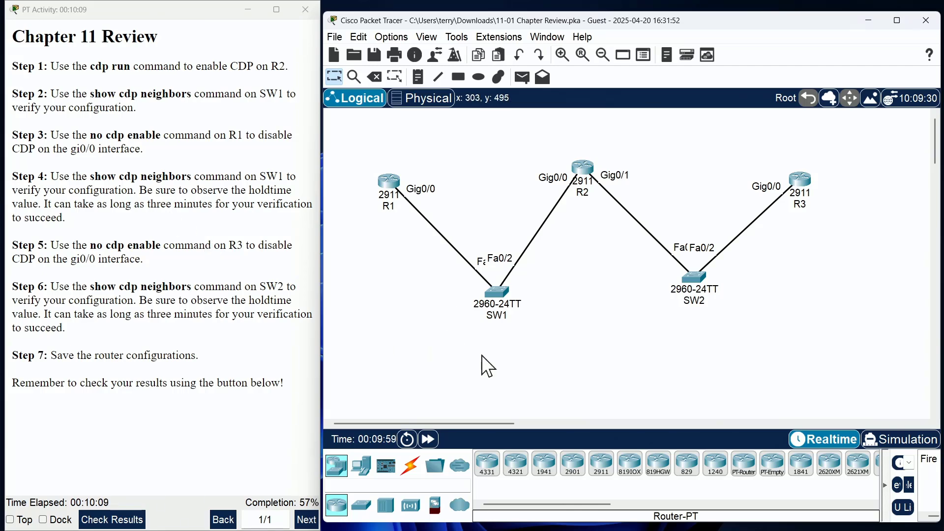
- Open SW2's command line and enter privileged EXEC mode with en
mouse_move(500, 306)
mouse_move(712, 291)
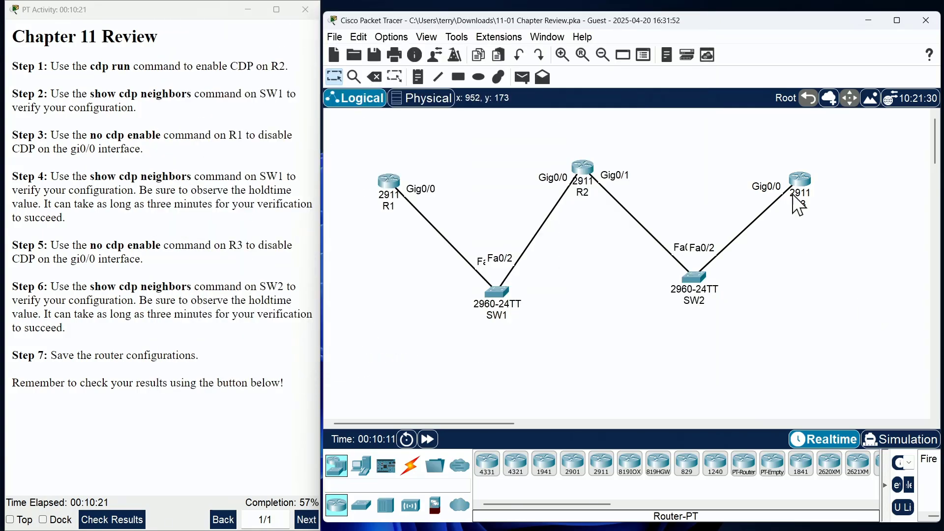
click(695, 290)
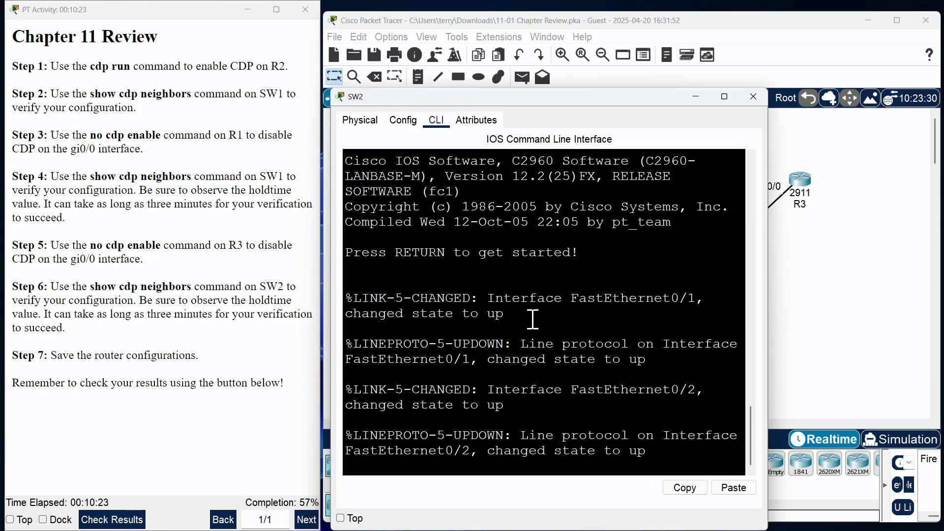
key(Return)
key(Return)
key(Return)
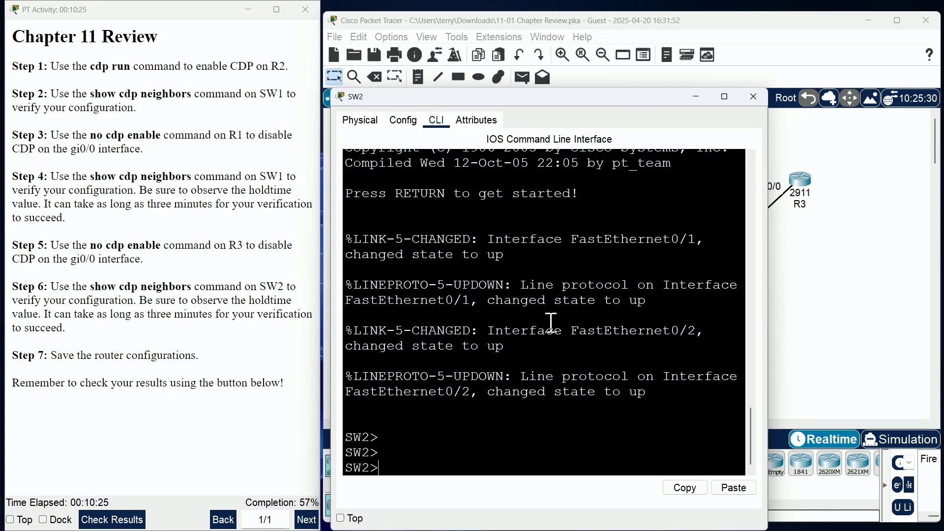
text(en)
key(Return)
key(Return)
key(Return)
- Run show cdp neighbors on SW2, widen the window to read the neighbor table, and close SW2
text(show cdp)
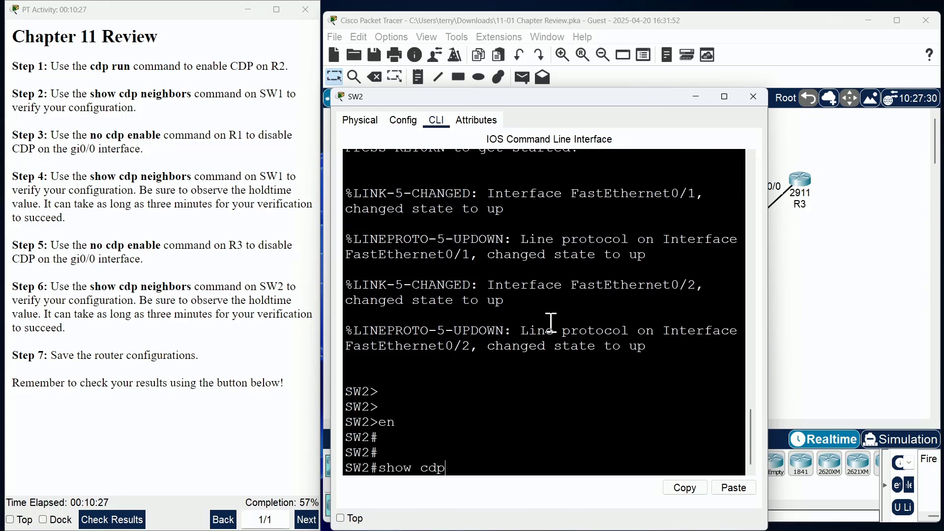
text( neigh)
key(Tab)
key(Return)
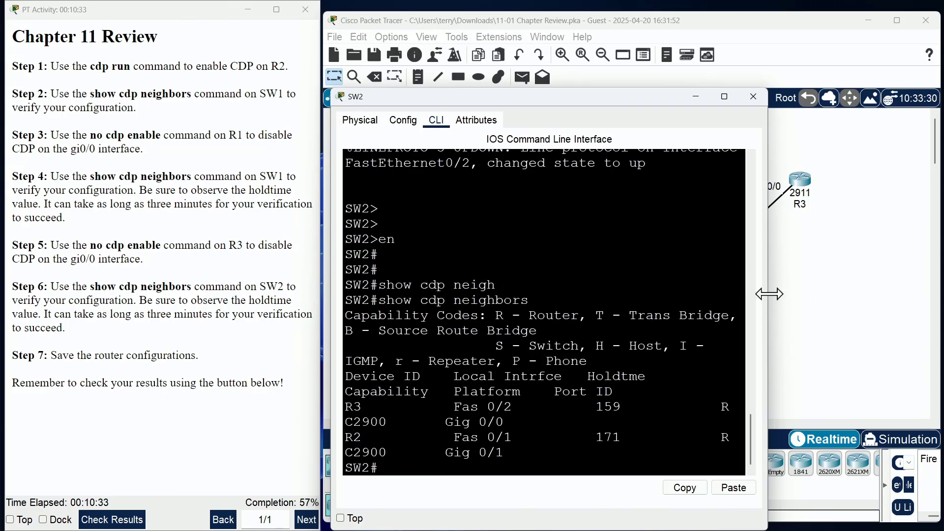
drag(769, 294, 894, 296)
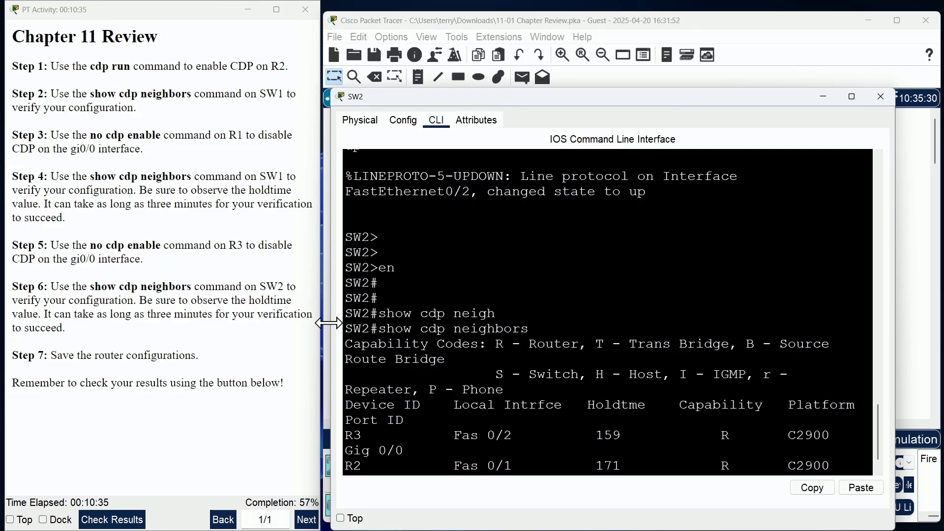
drag(328, 323, 190, 319)
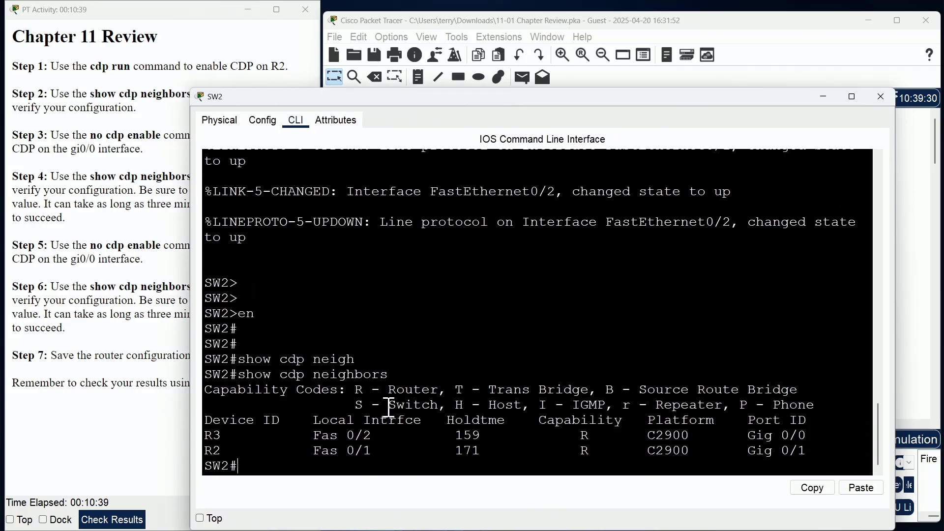
click(881, 96)
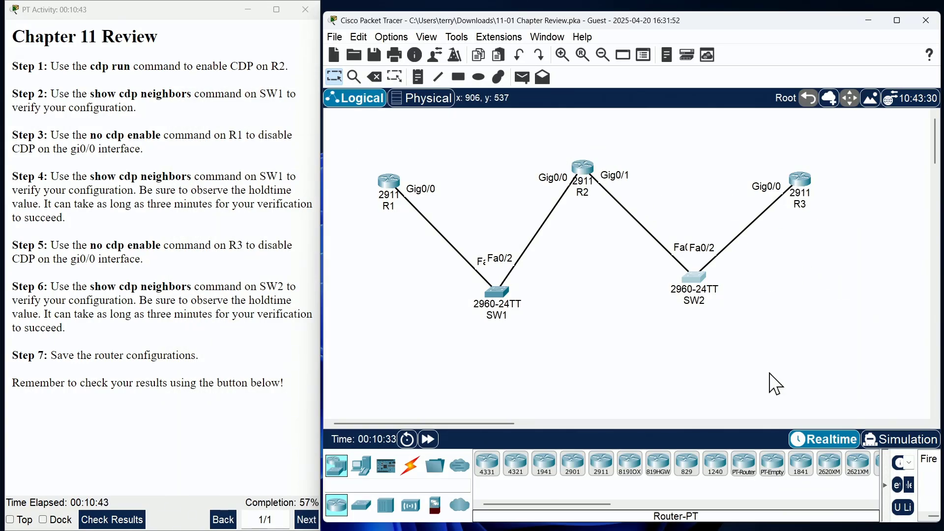
- Open R3's command line and enter privileged EXEC mode with en
click(798, 180)
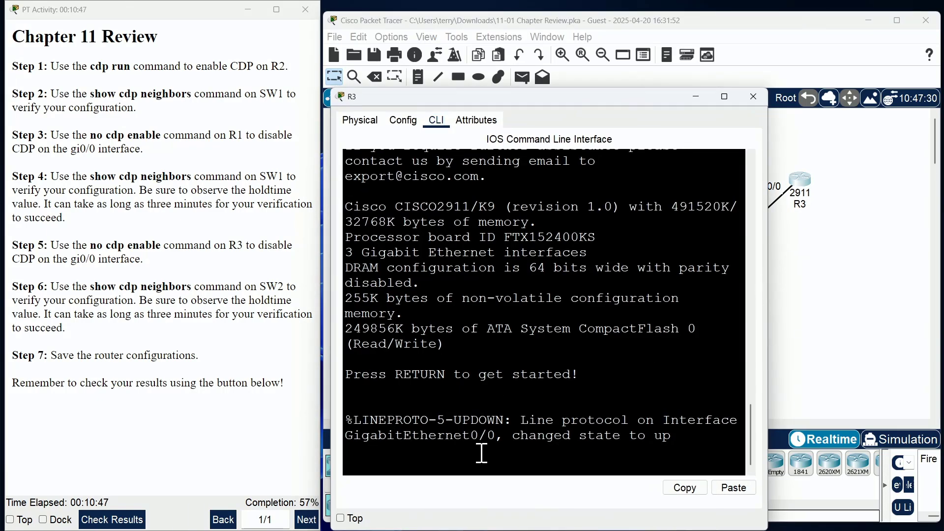
key(Return)
text(en)
key(Return)
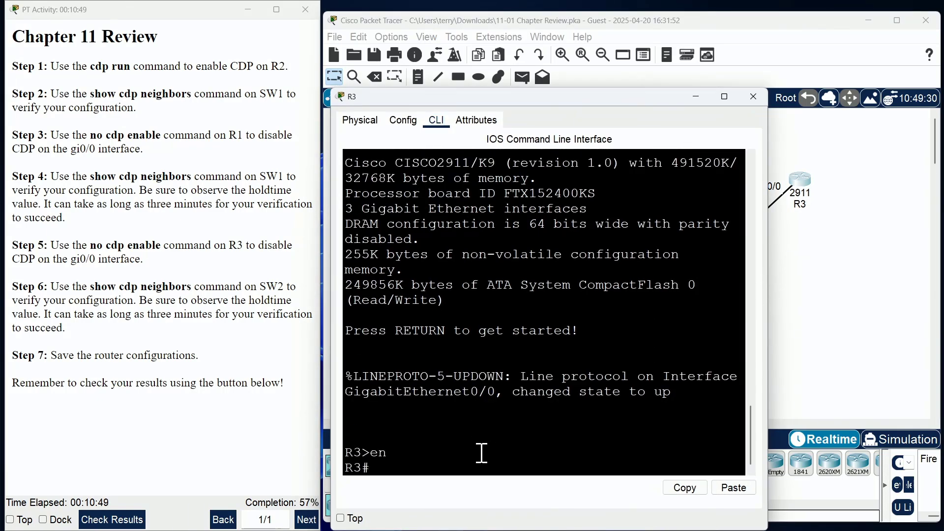
- Disable CDP on R3's gi0/0 interface with no cdp enable from interface configuration mode, and return to privileged EXEC mode with end
text(conf t)
key(Return)
text(int)
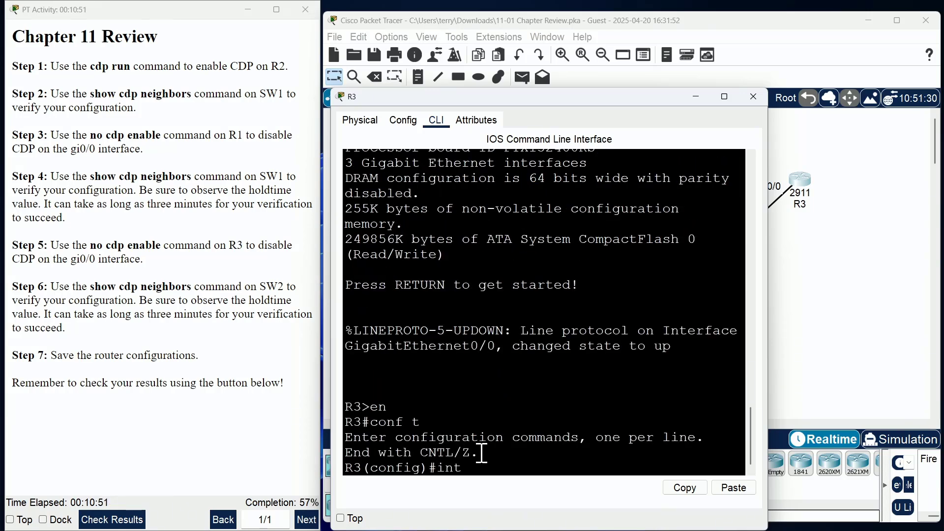
text( gi0/0)
key(Return)
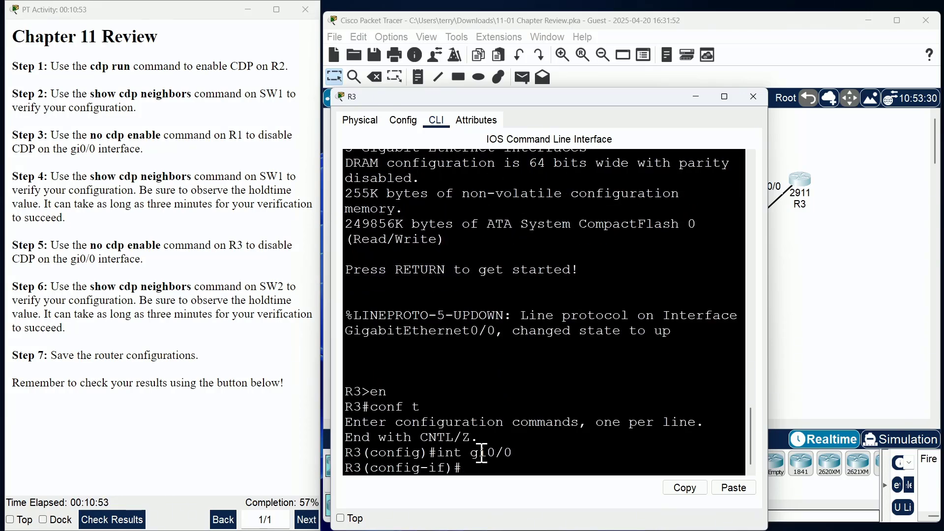
text(no cdp enable)
key(Return)
text(end)
key(Return)
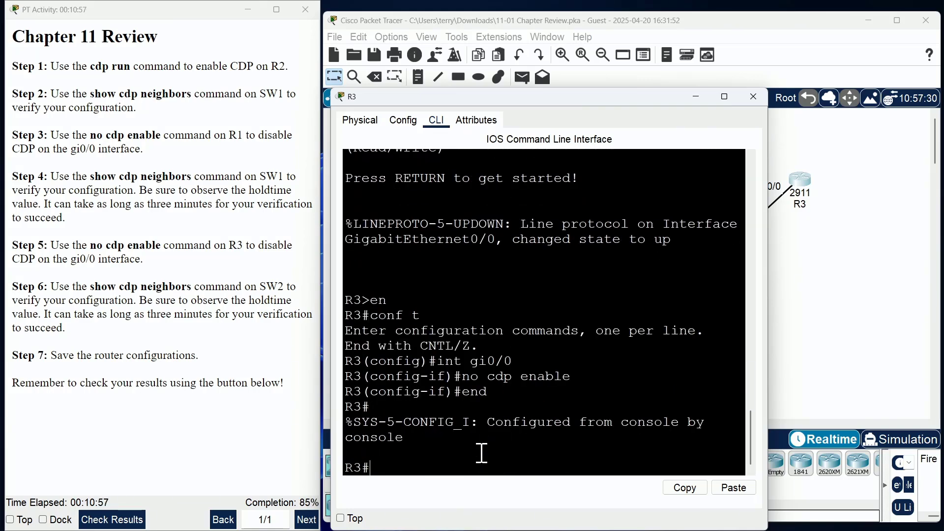
- Save R3's configuration with wr
text(wr)
key(Return)
key(Return)
key(Return)
key(Return)
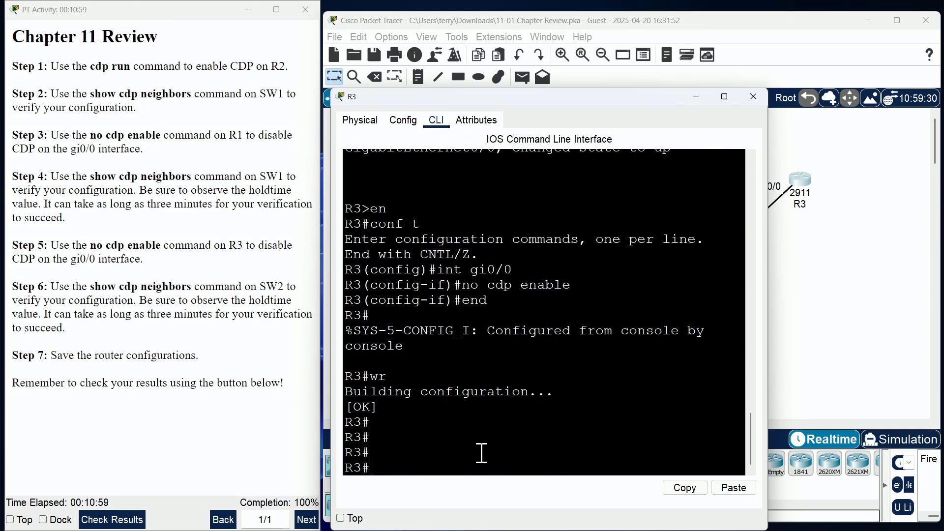
- Run show cdp interface on R3, widen the window to examine the GigabitEthernet0/0 entry, and close R3
text(show cdp inter)
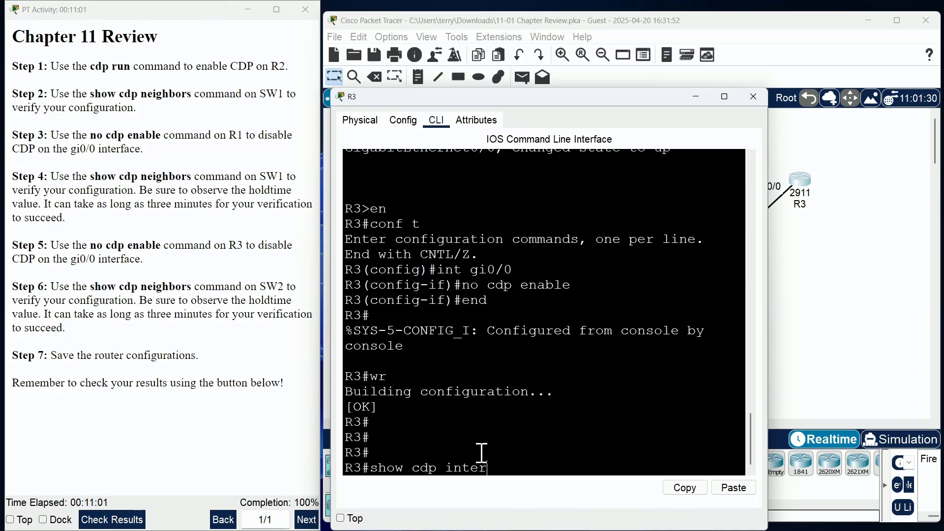
key(Tab)
key(Return)
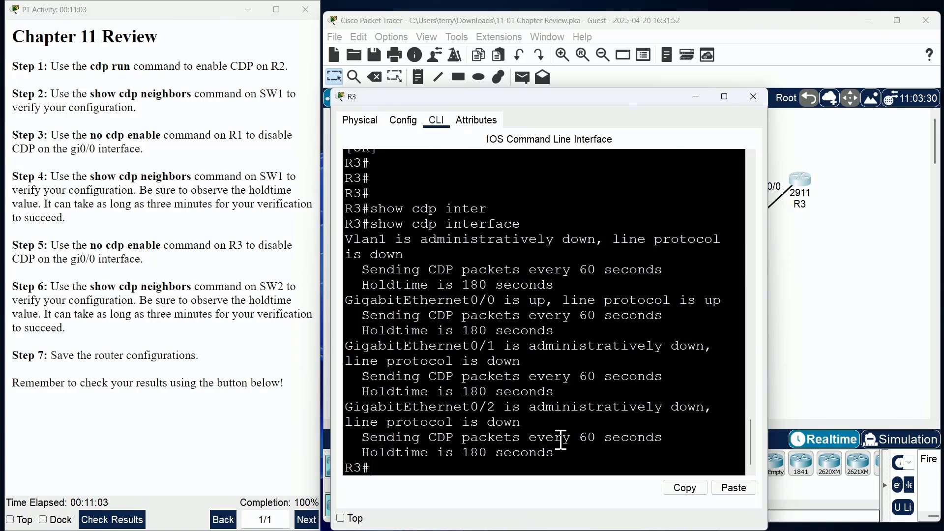
drag(869, 295, 897, 295)
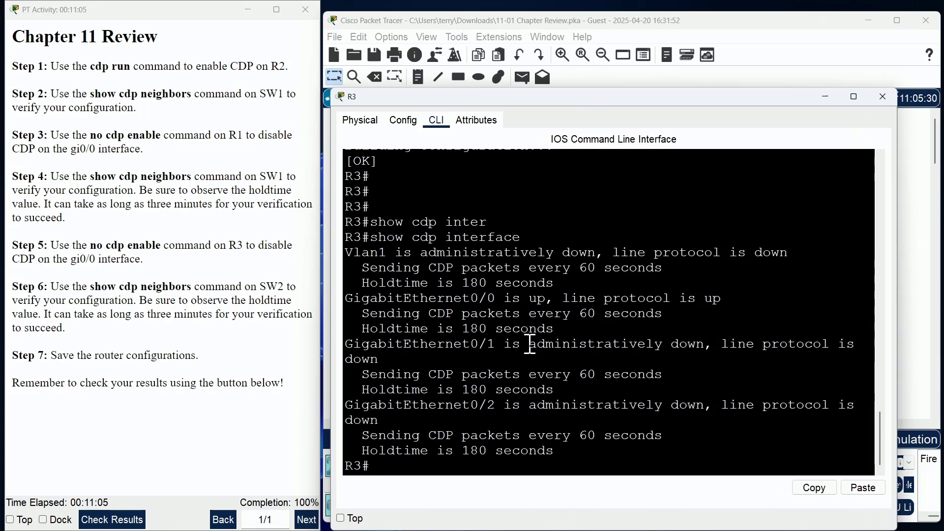
drag(332, 319, 199, 318)
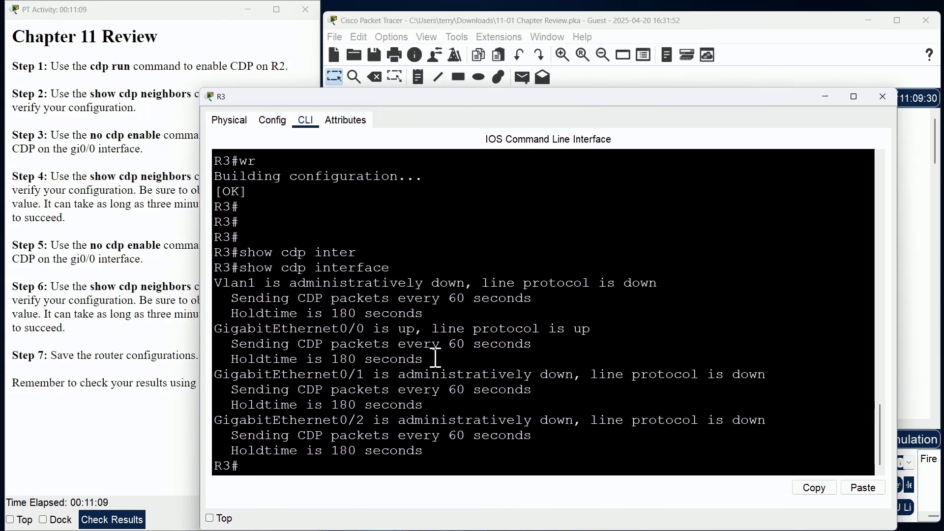
drag(434, 358, 181, 325)
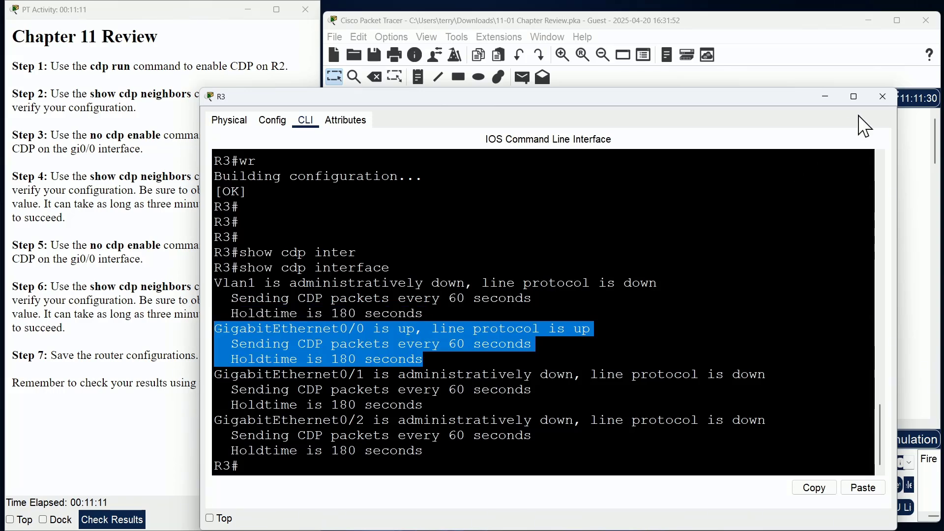
click(876, 97)
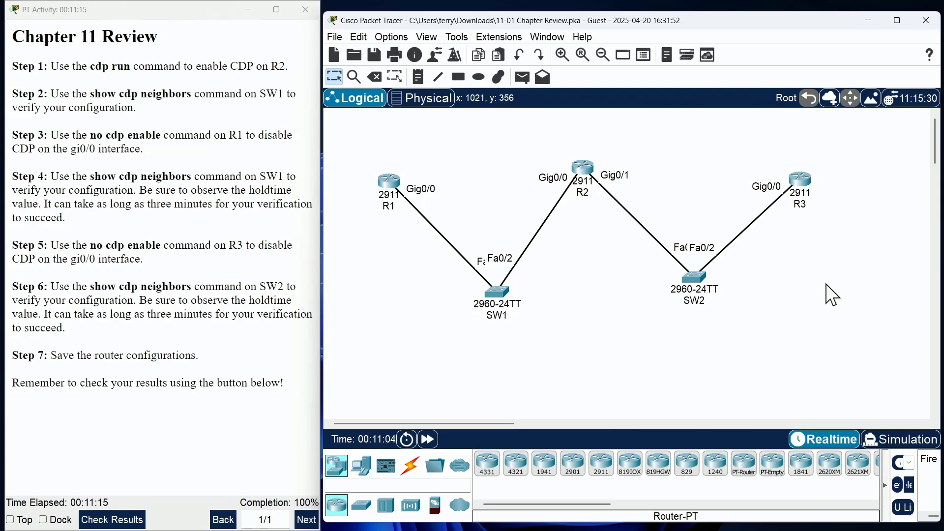
- Reopen R3, save its configuration again with wr, and close it
click(801, 182)
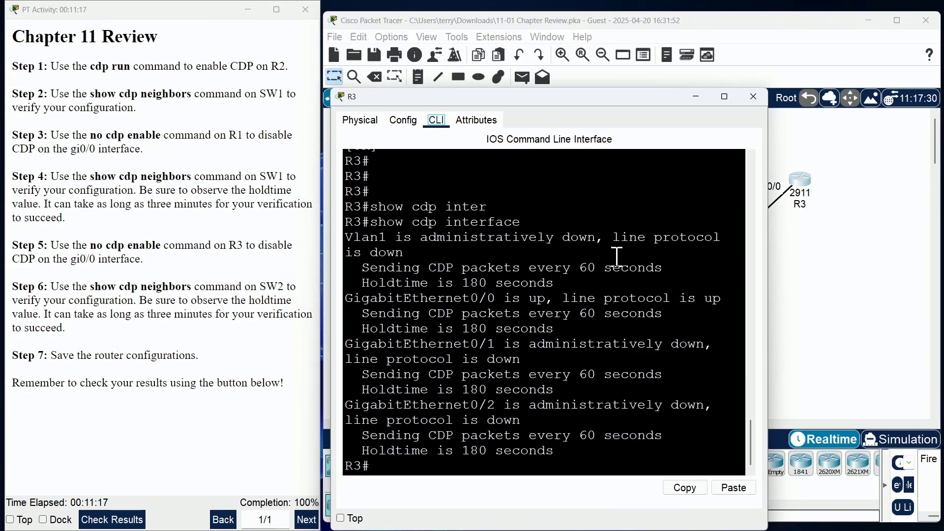
text(wr)
key(Return)
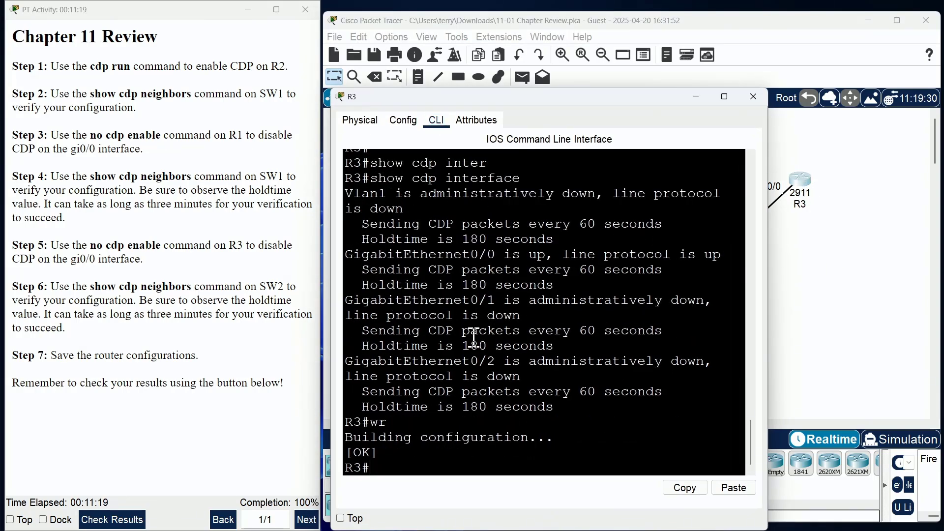
click(753, 97)
- Reopen SW2 in a widened window and rerun show cdp neighbors twice to compare the holdtime values
click(692, 279)
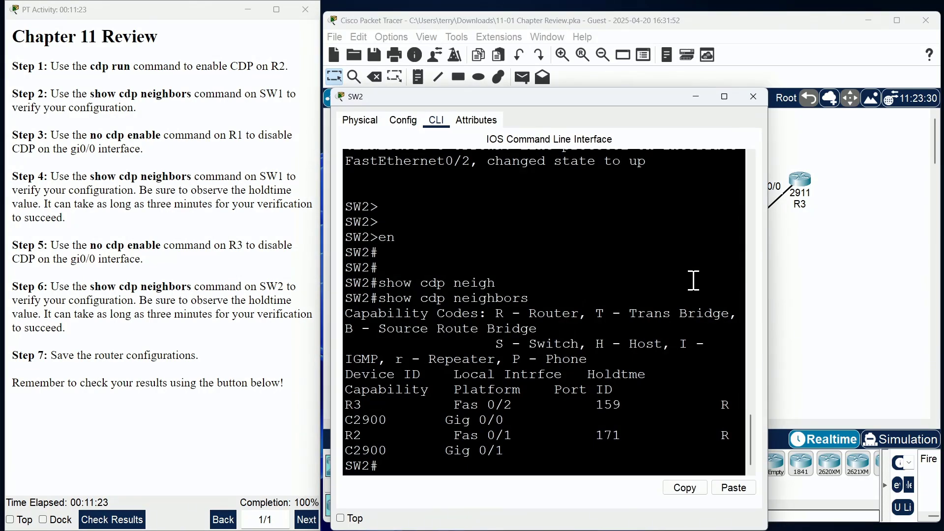
drag(769, 254, 930, 254)
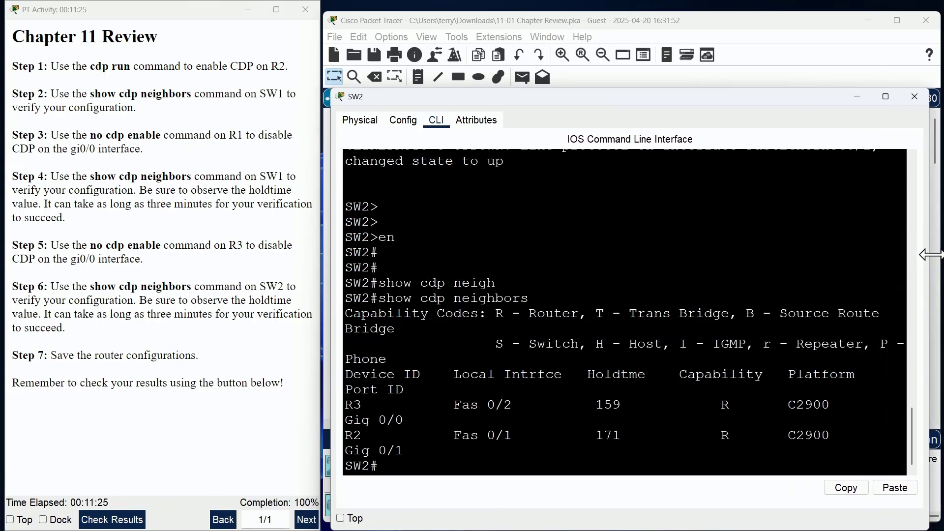
drag(327, 287, 176, 305)
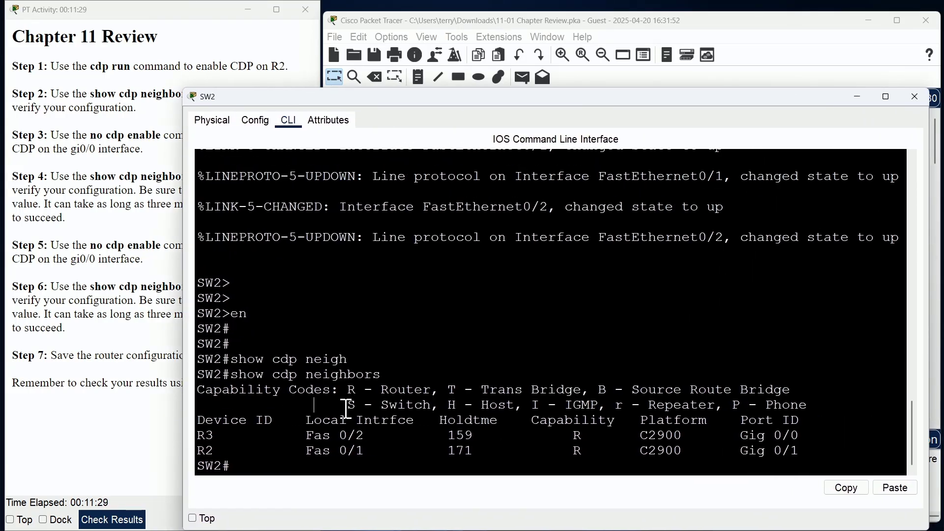
key(Up)
key(Return)
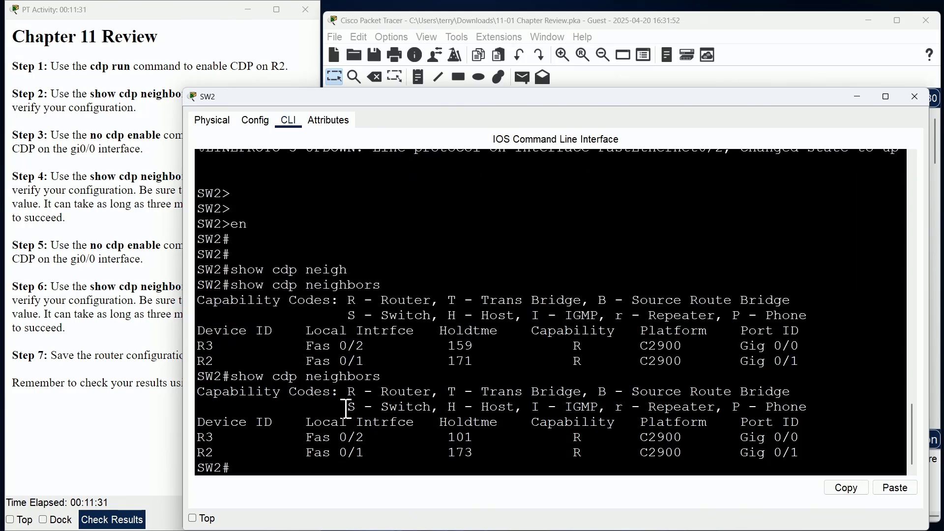
key(Up)
key(Return)
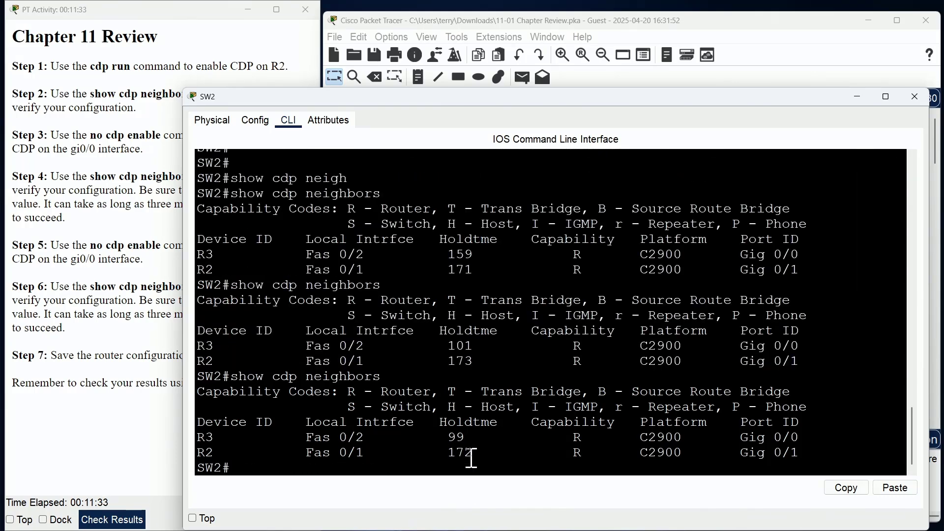
- Examine R3's holdtime in SW2's neighbor table, repeat show cdp neighbors twice more, and close SW2
double_click(455, 437)
click(403, 463)
key(Up)
key(Return)
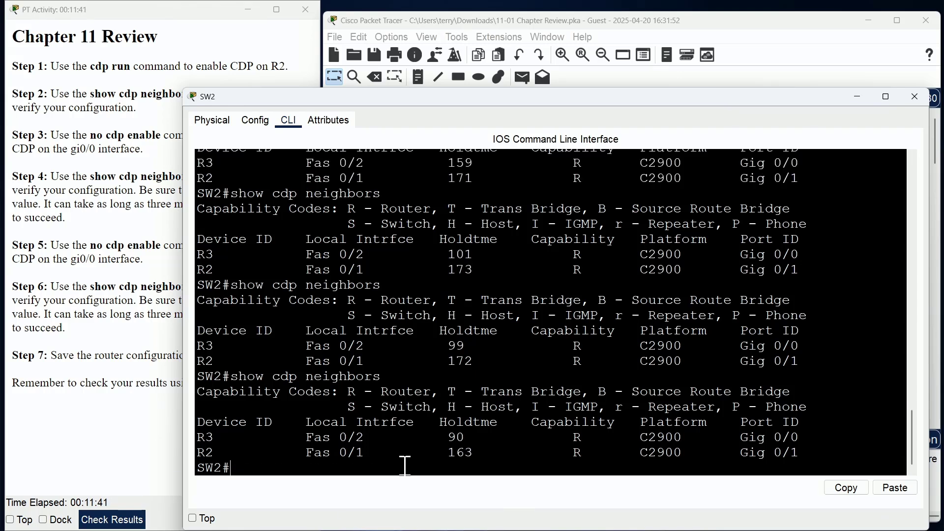
key(Up)
key(Return)
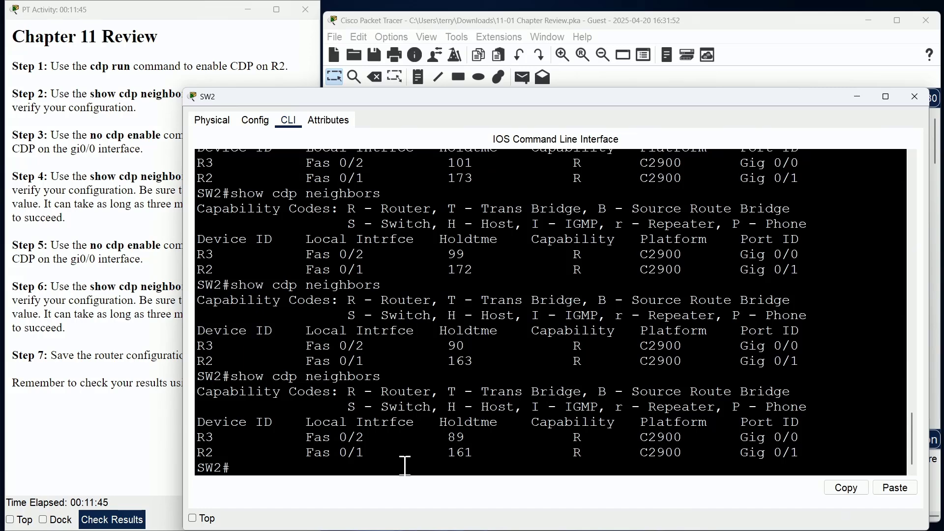
click(914, 100)
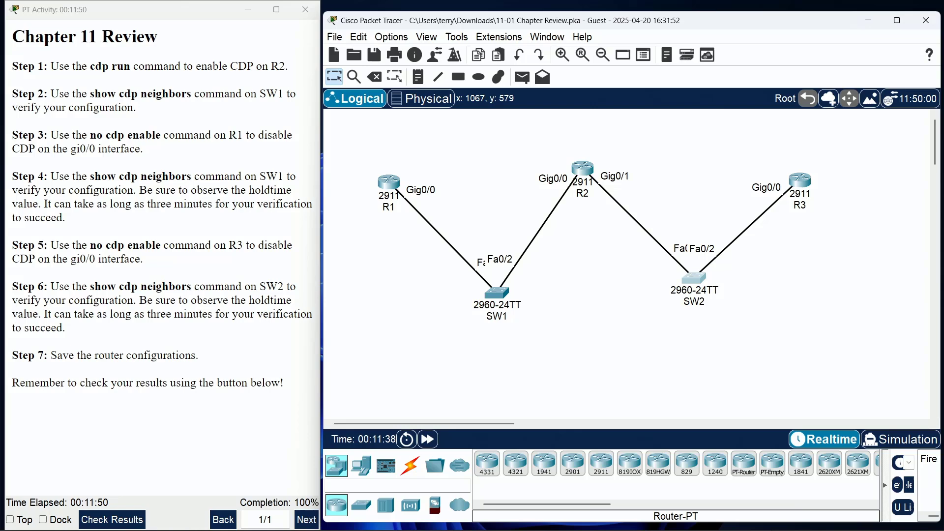
- Reopen R3 in a widened window, list the show cdp options with ?, run show cdp, and close R3
click(802, 183)
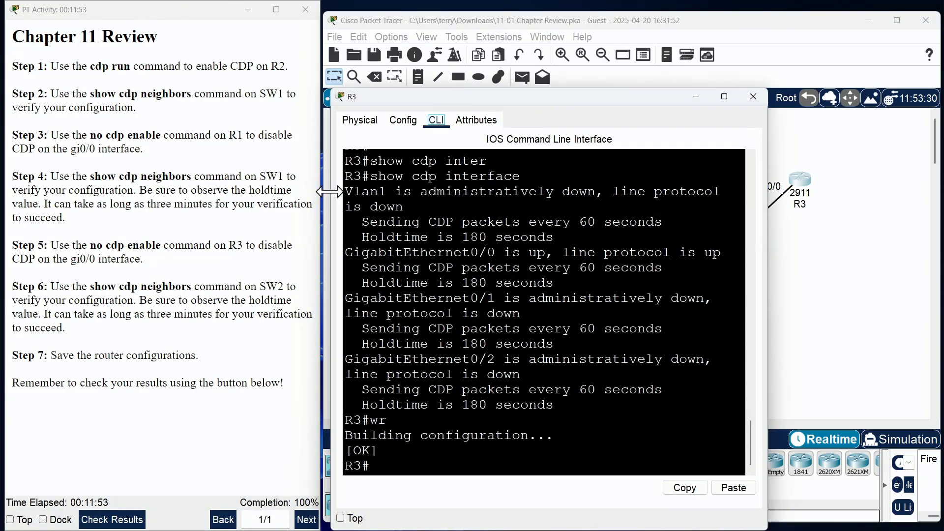
drag(330, 192, 227, 182)
drag(767, 287, 902, 288)
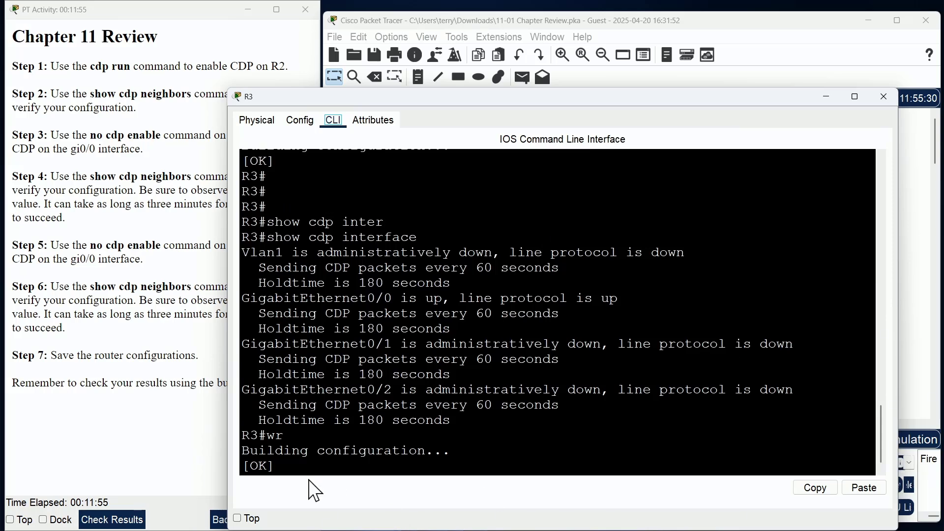
text(show cdp ?)
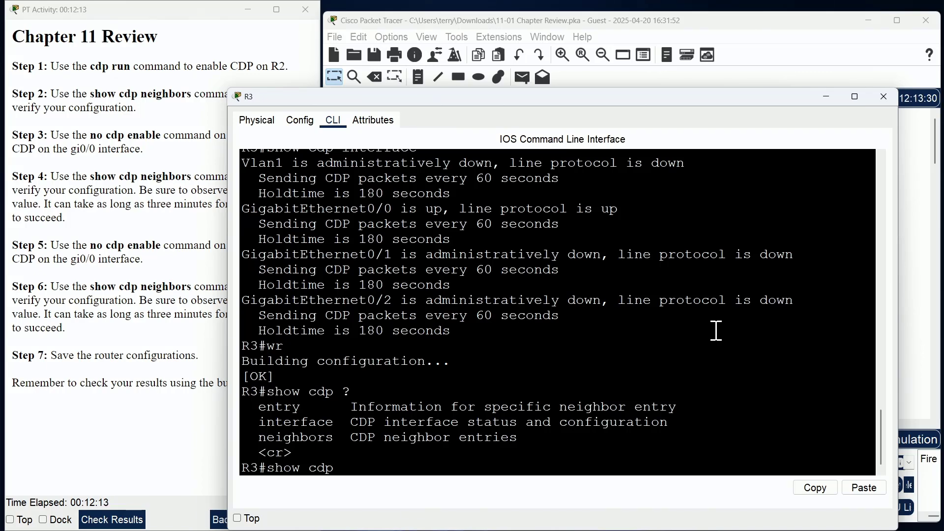
key(Return)
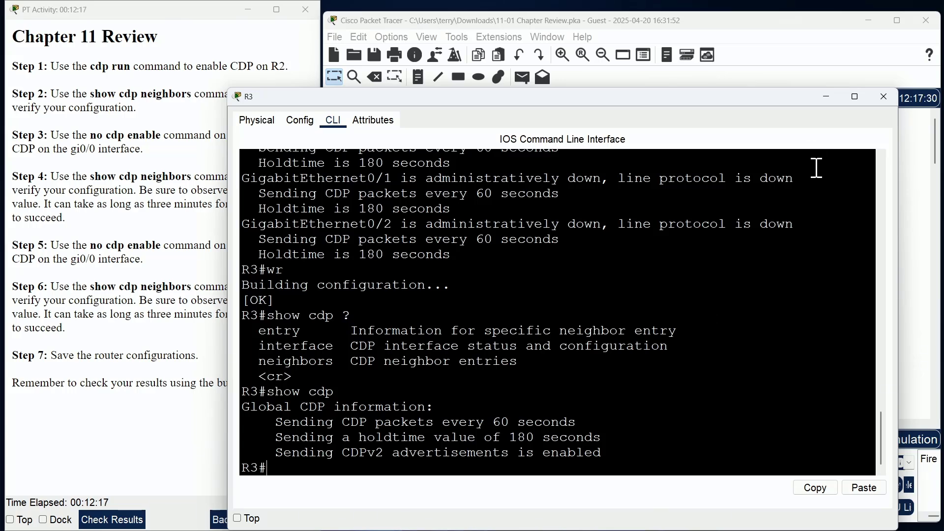
click(883, 96)
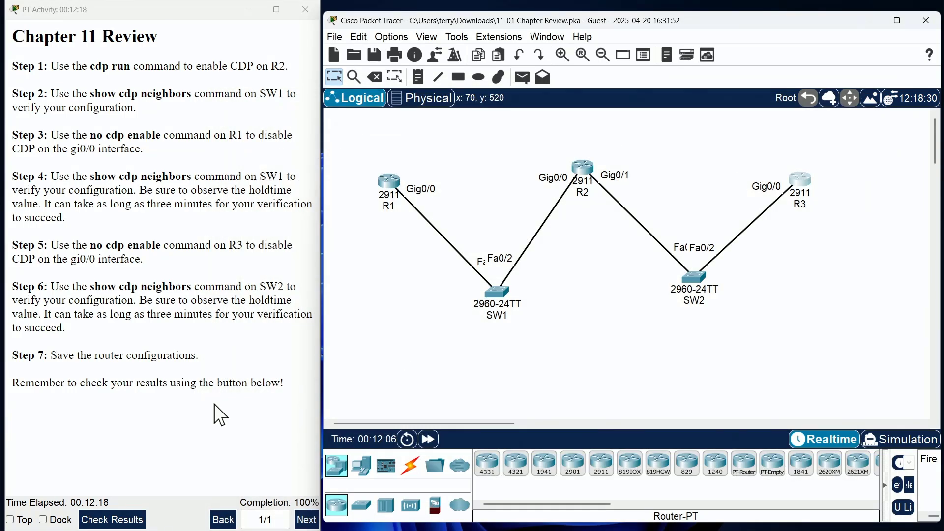
- Reopen SW2 in a widened window, run show cdp neighbors three times to check R3's holdtime, and close SW2
click(694, 278)
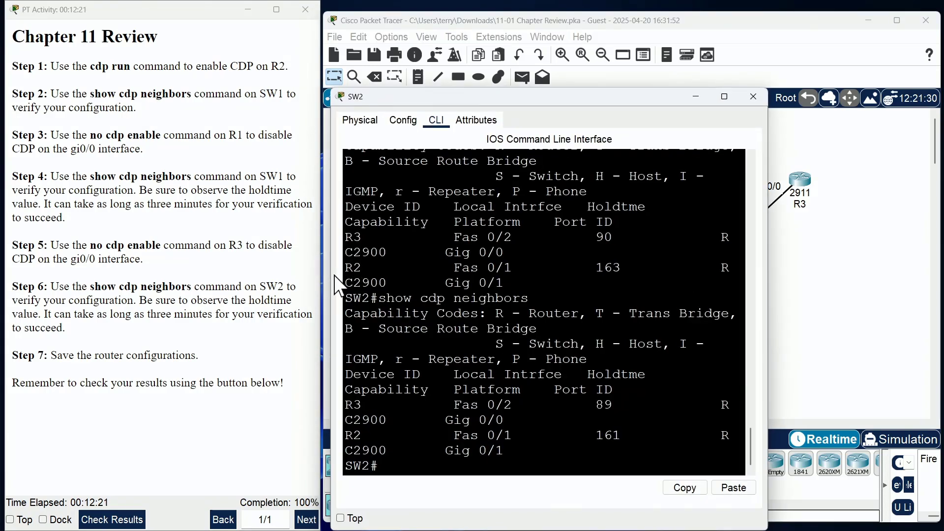
drag(331, 276, 240, 272)
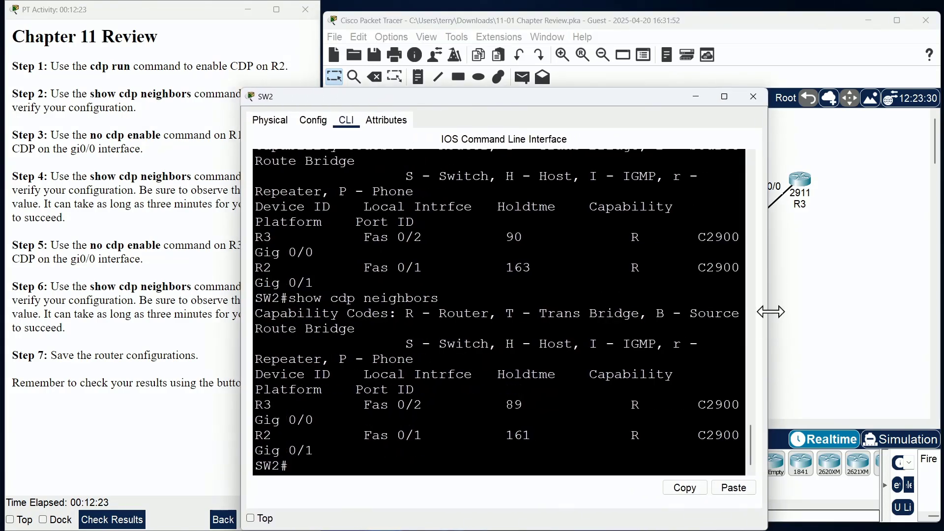
drag(767, 312, 911, 315)
key(Up)
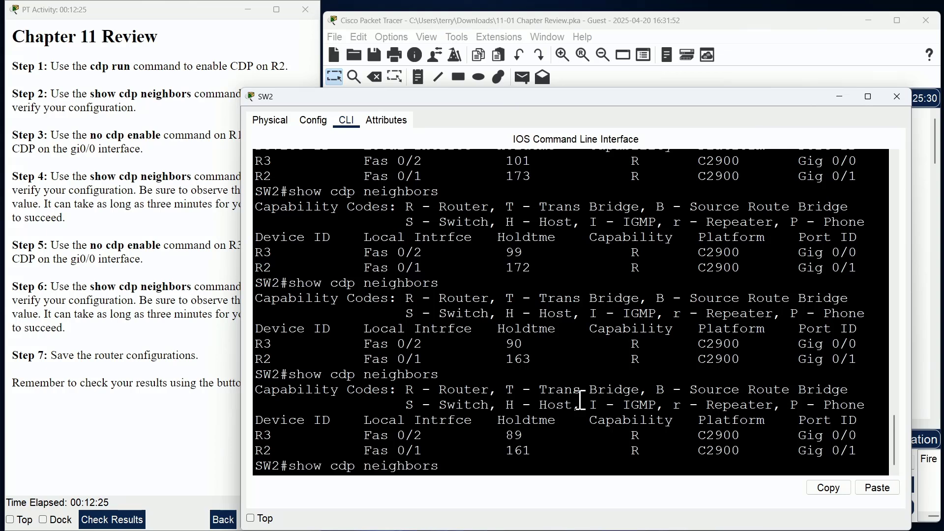
key(Return)
key(Up)
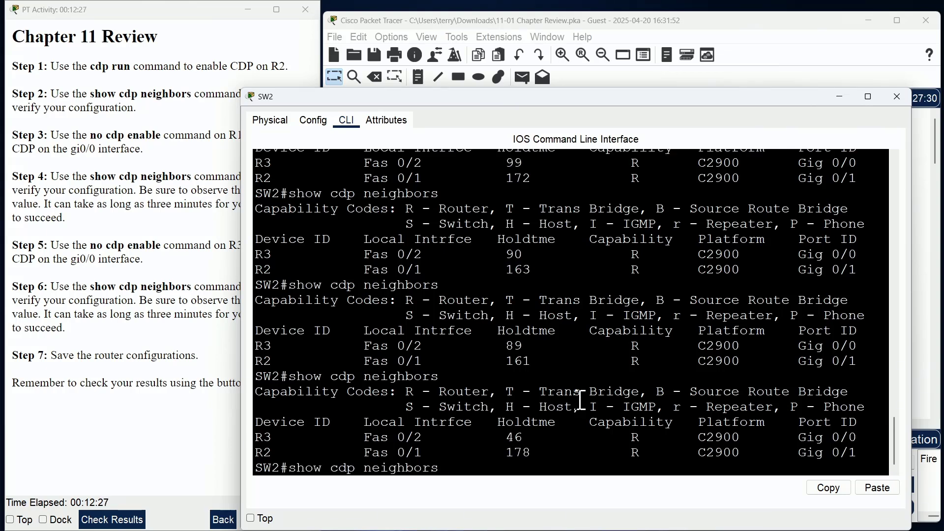
key(Return)
key(Up)
key(Return)
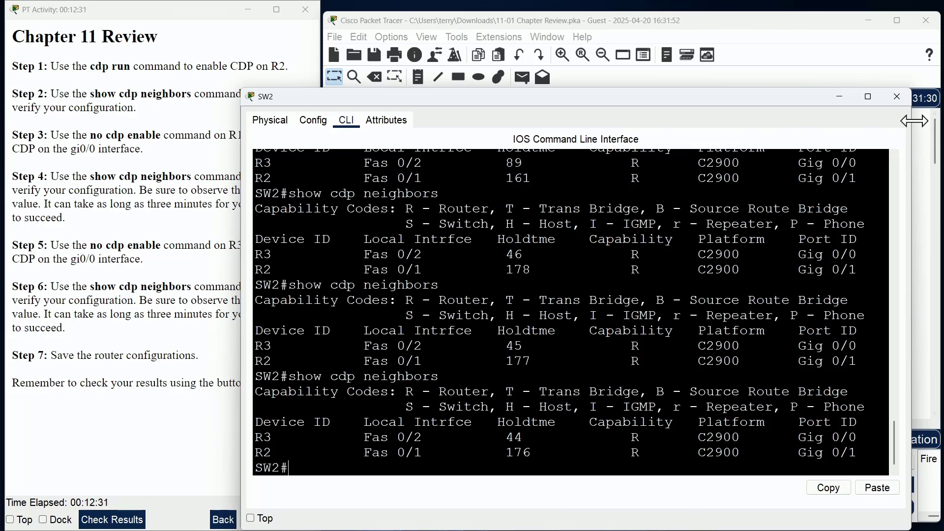
click(897, 98)
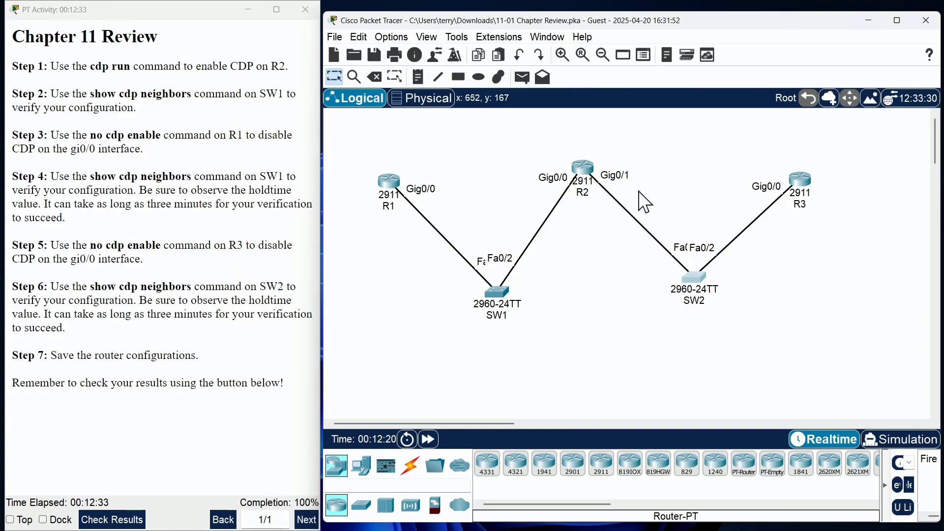
- Reopen R2's command line and save its configuration again with wr
click(583, 172)
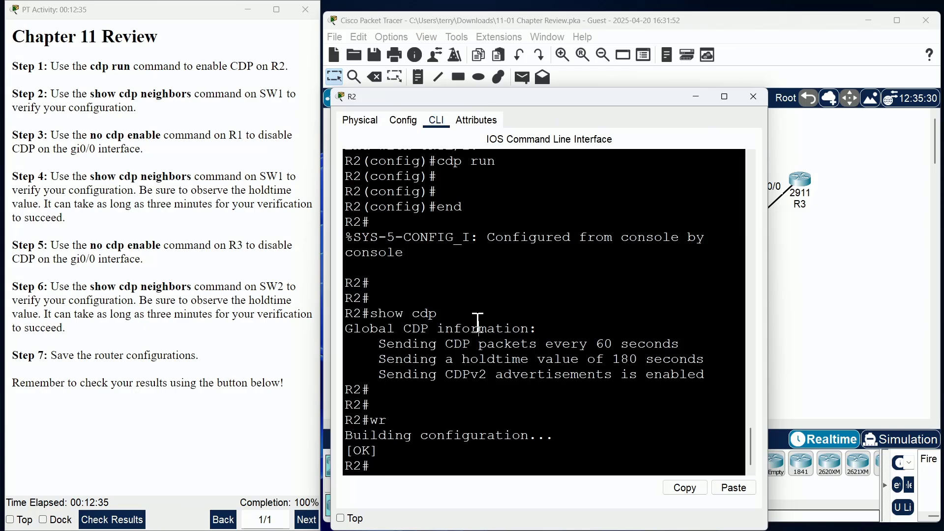
key(Return)
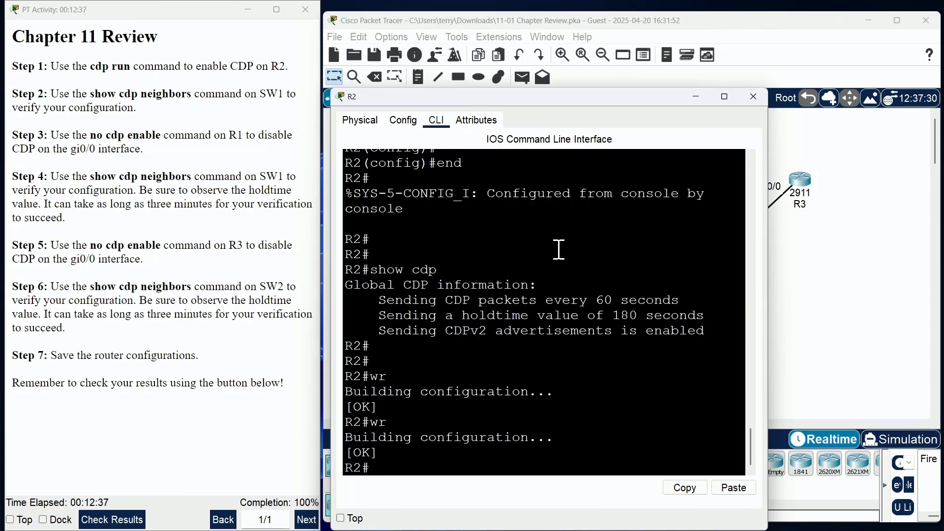
- Close R2, reopen R1's command line, save its configuration again with wr, and close R1
click(753, 97)
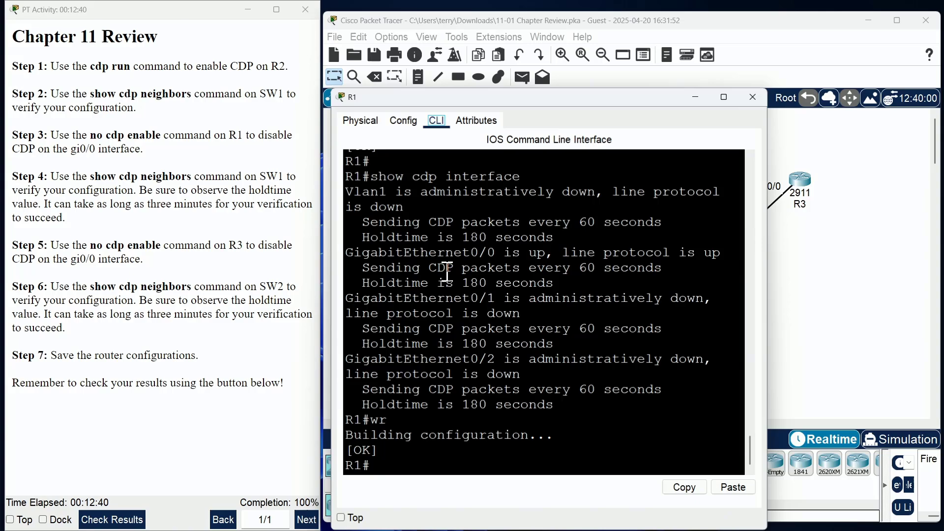
click(390, 189)
text(wr)
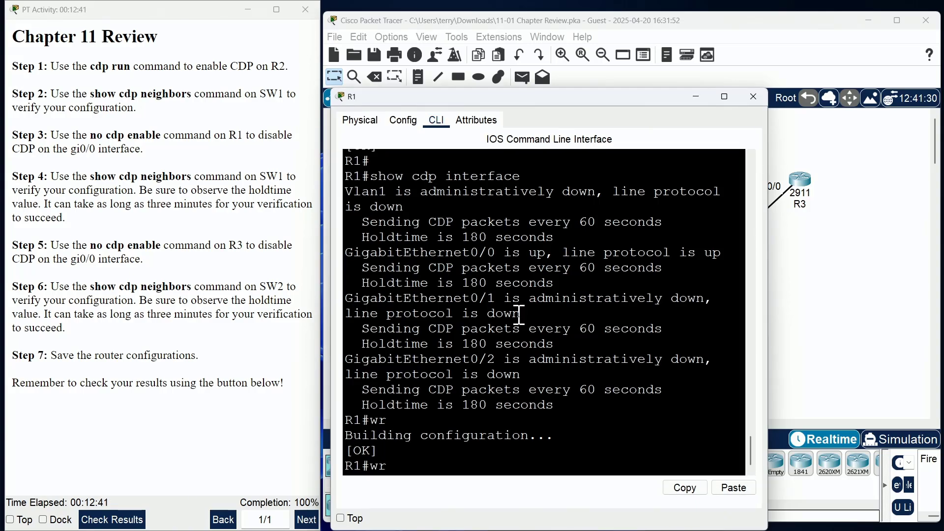
key(Return)
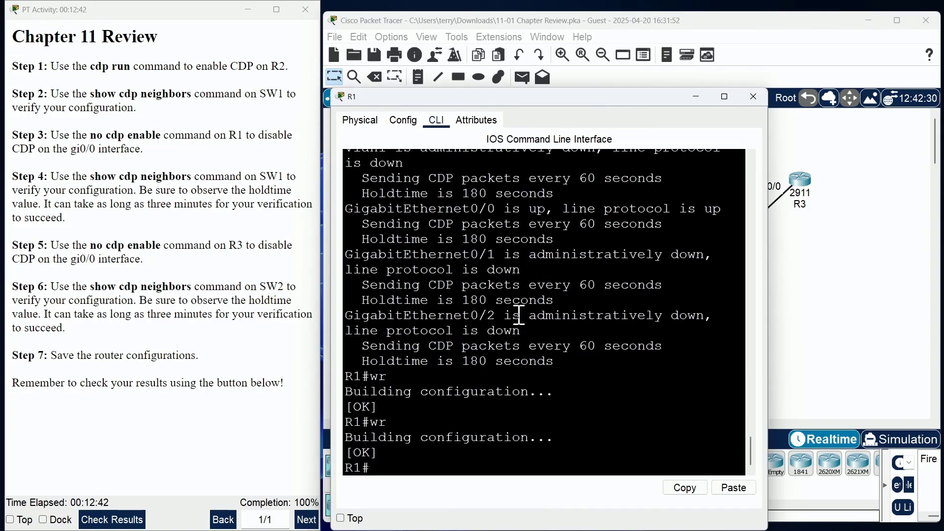
click(753, 94)
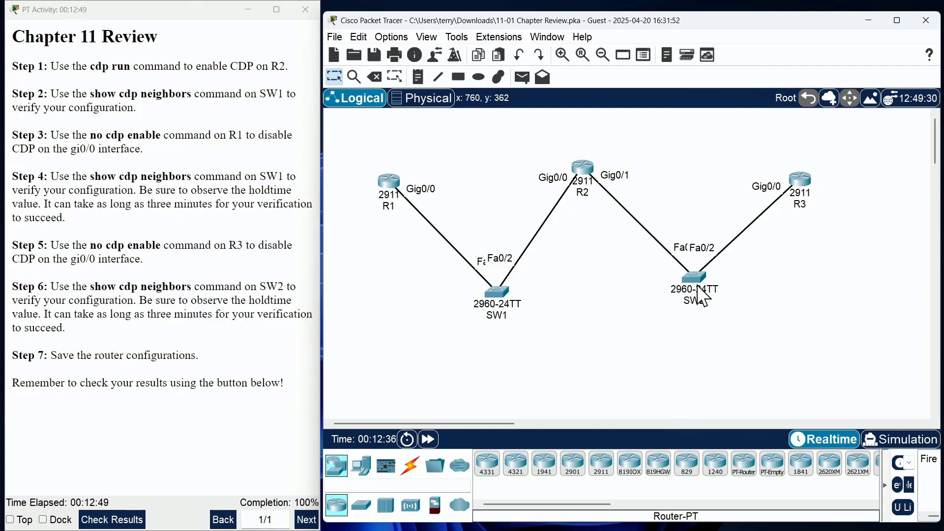
- Reopen SW2, run show cdp neighbors to check R3's holdtime, and highlight the holdtime note in Step 6 of the instructions
click(692, 280)
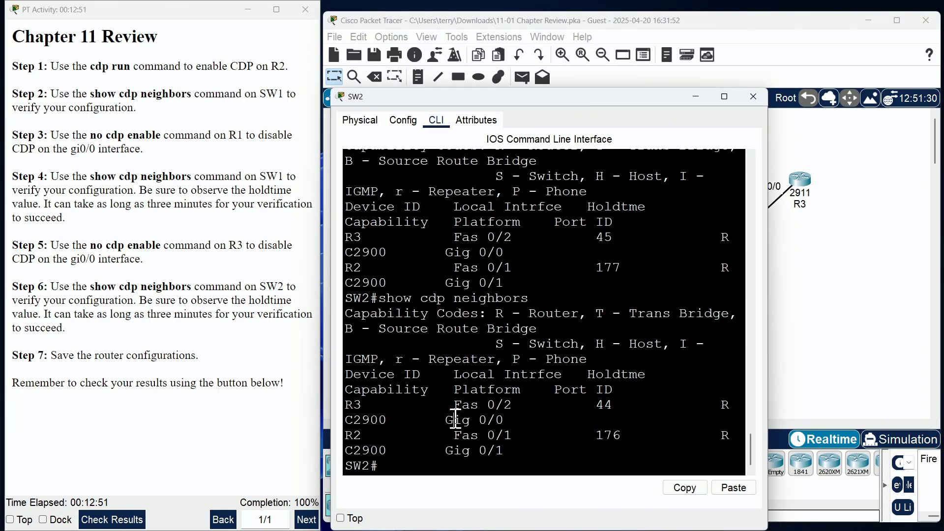
key(Up)
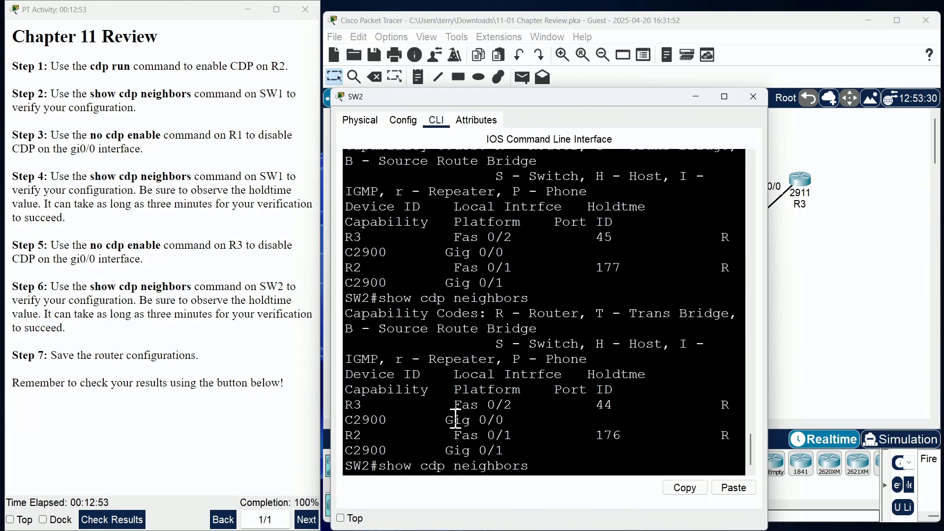
key(Return)
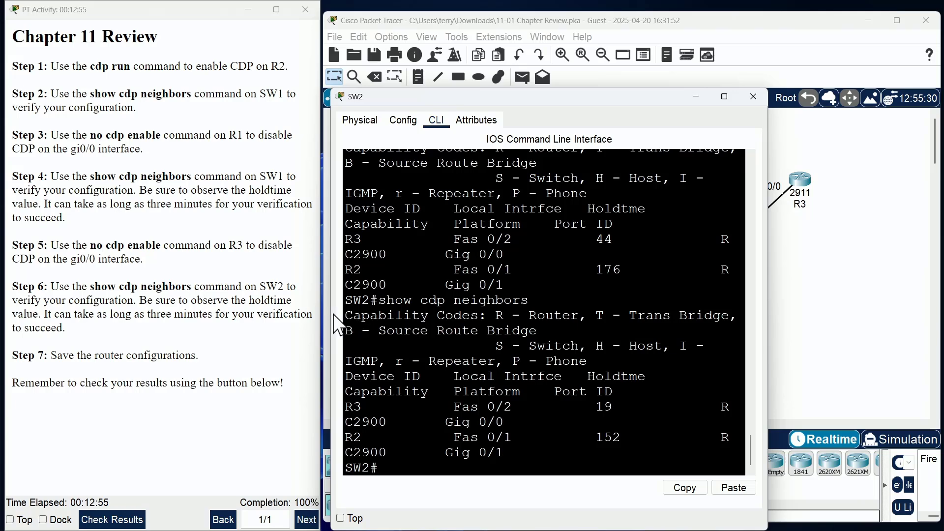
click(279, 306)
drag(291, 301, 171, 301)
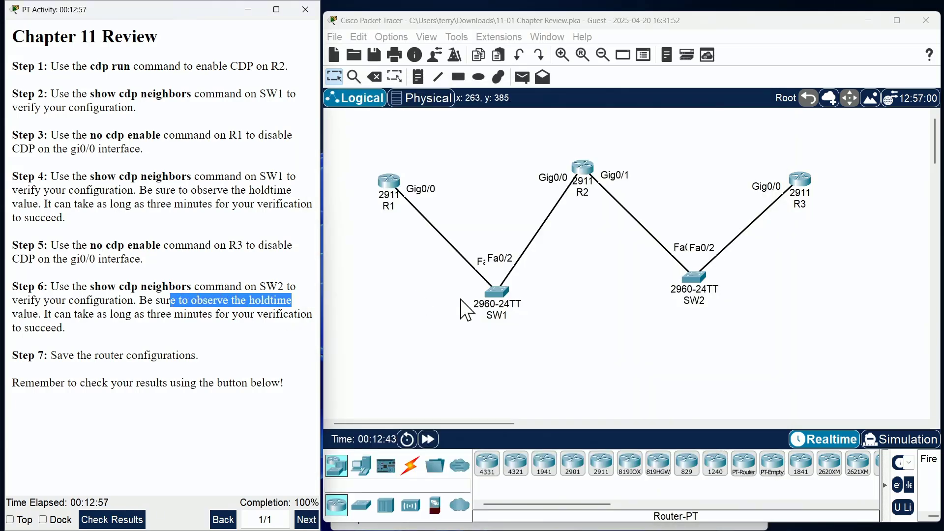
- Reopen R3 in a widened window to review its recent show cdp output, and close R3
click(800, 183)
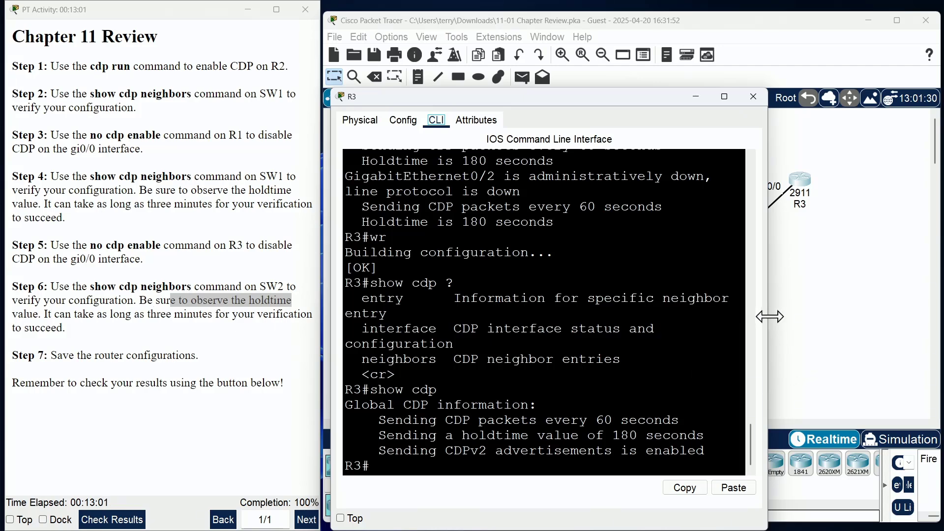
drag(767, 317, 874, 322)
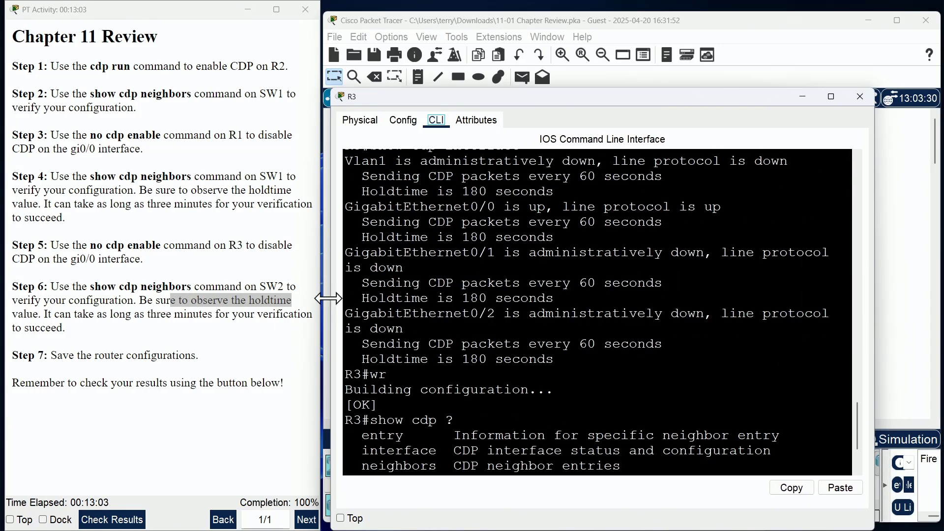
drag(328, 298, 133, 298)
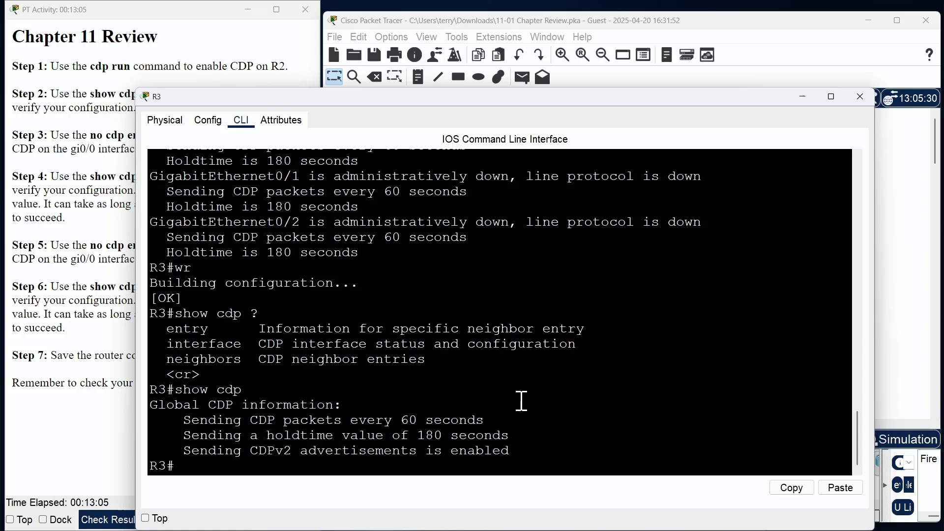
click(859, 98)
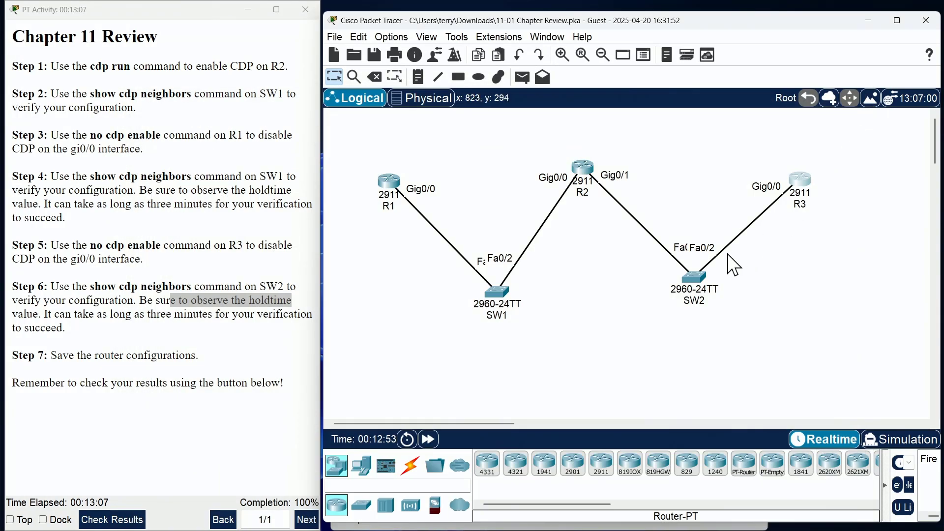
- Reopen SW2 in a widened window, run show cdp neighbors repeatedly to check whether R3 is still listed, and close SW2
click(697, 285)
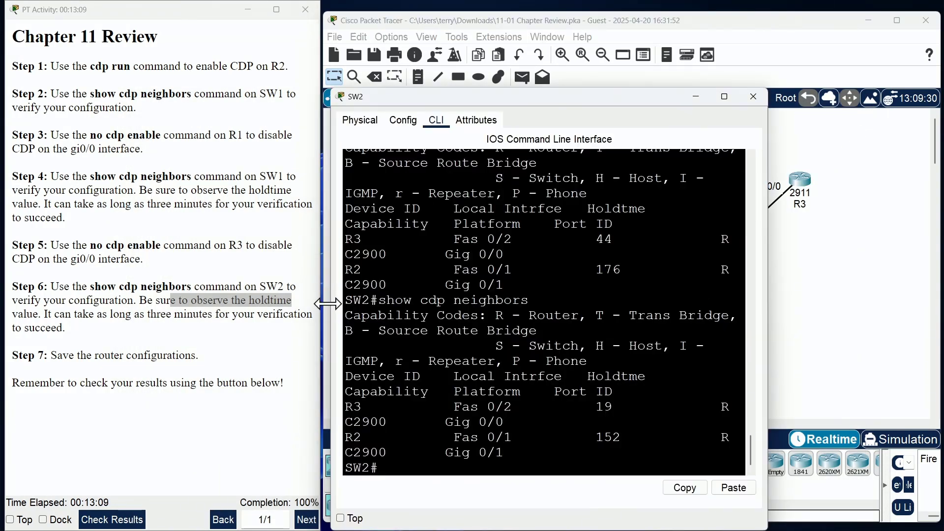
drag(328, 303, 190, 304)
drag(768, 310, 887, 314)
click(574, 379)
key(Up)
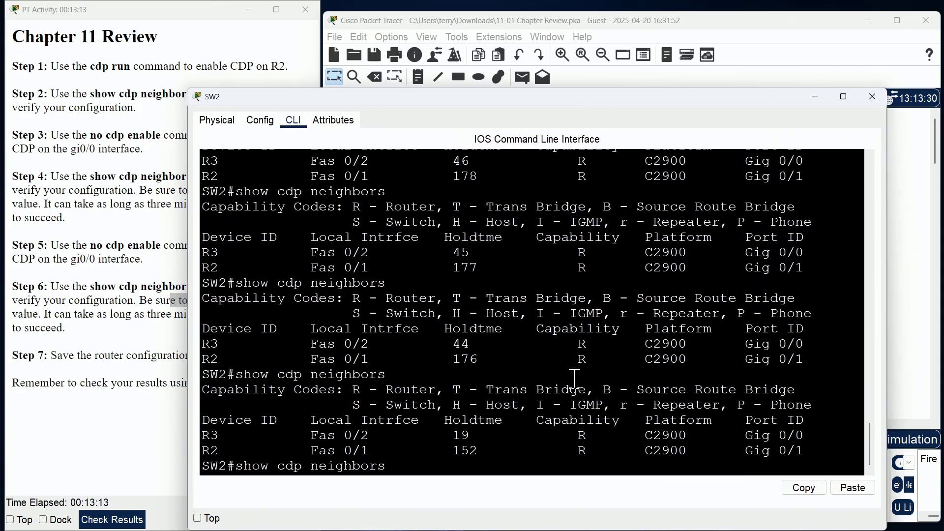
key(Return)
key(Up)
key(Return)
key(Up)
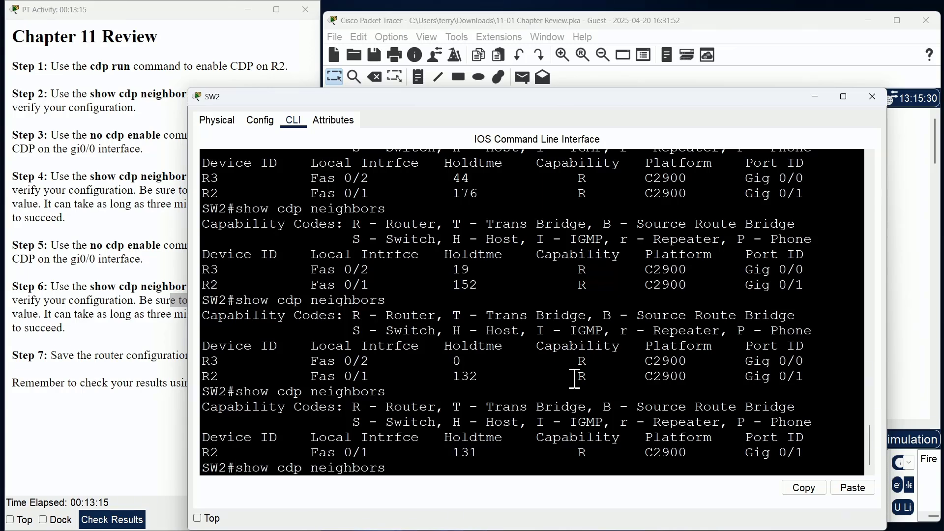
key(Return)
key(Up)
key(Return)
key(Up)
key(Return)
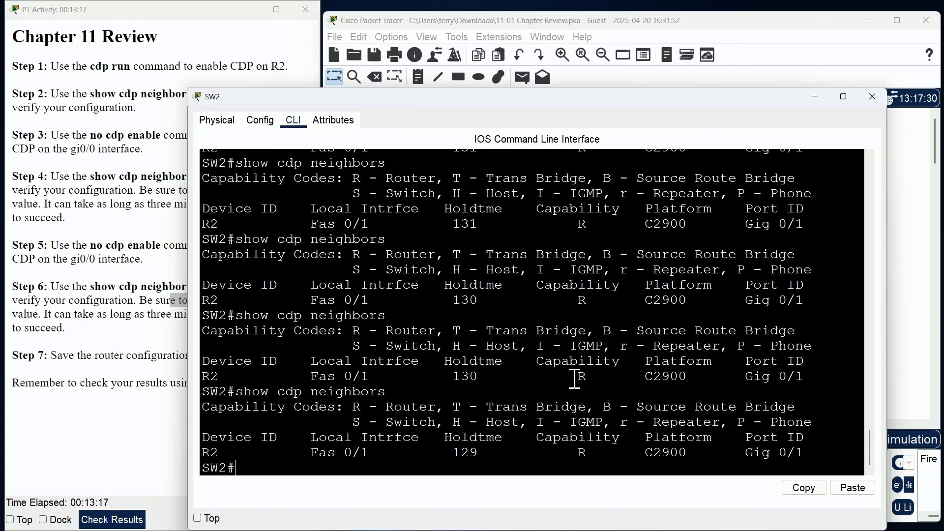
click(873, 96)
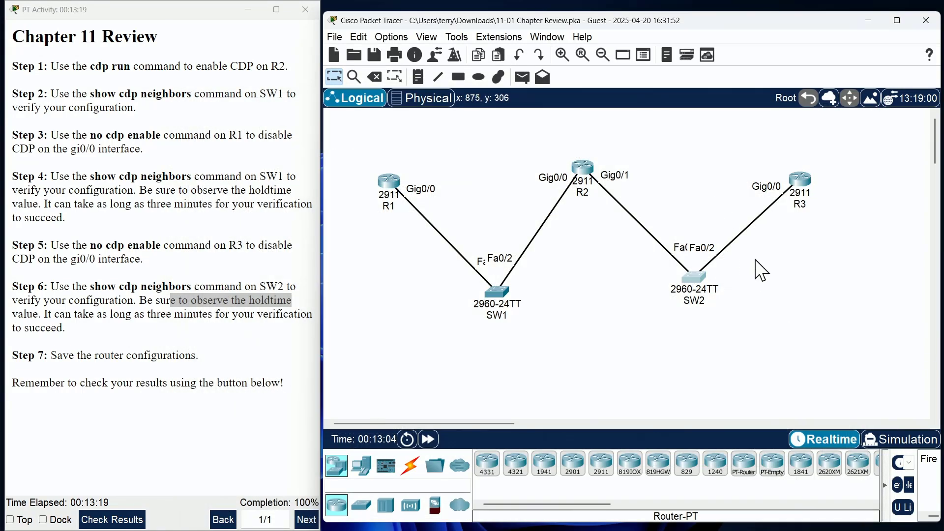
- Reopen R3's command line, save its configuration again with wr, and close R3
click(803, 186)
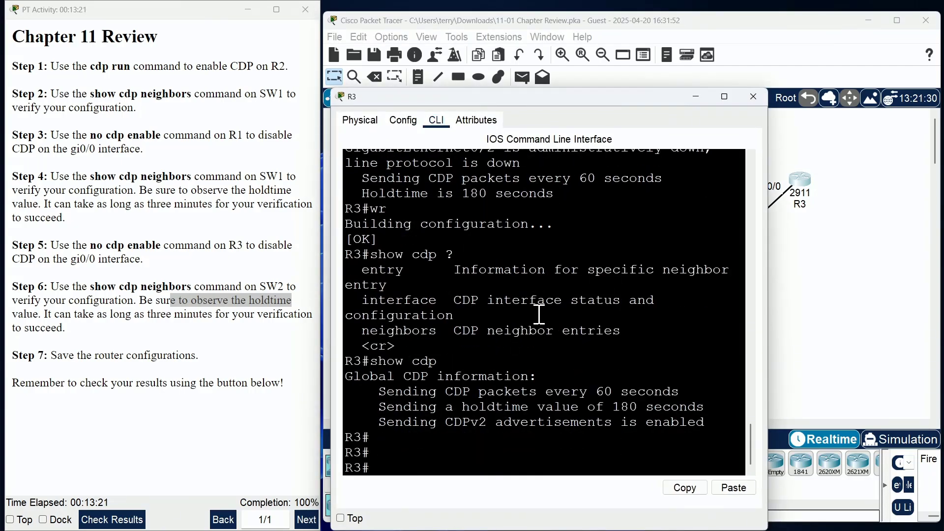
text(wr)
key(Return)
key(Return)
key(Return)
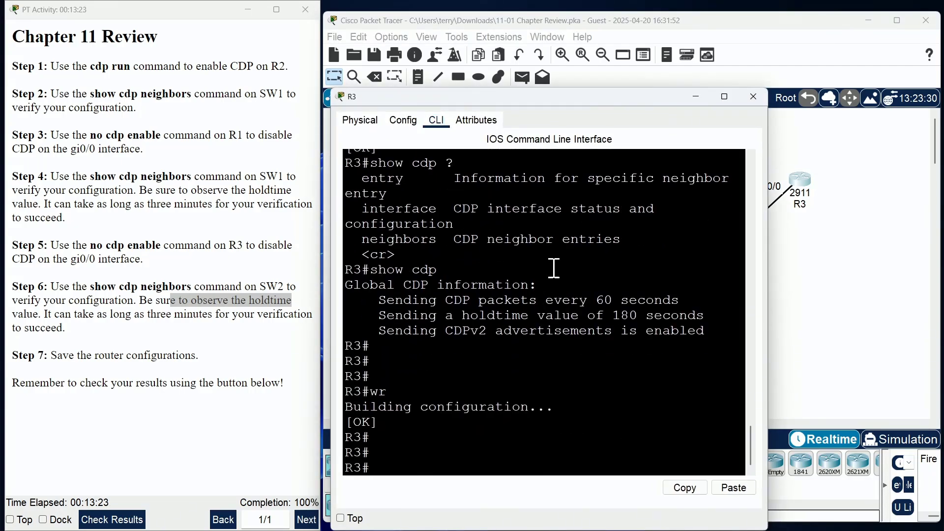
click(751, 96)
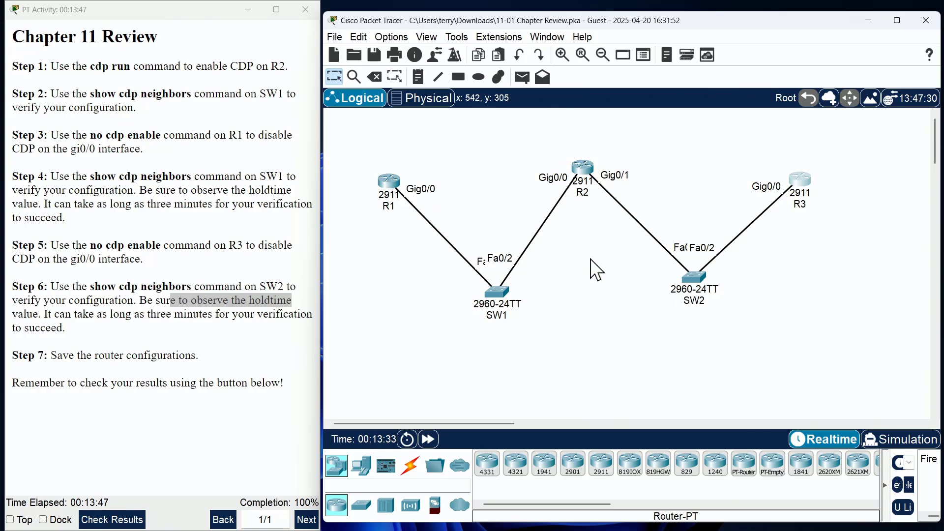
- Open R2's command line, enter global configuration mode with conf t, and list the no lldp options with ?
click(585, 173)
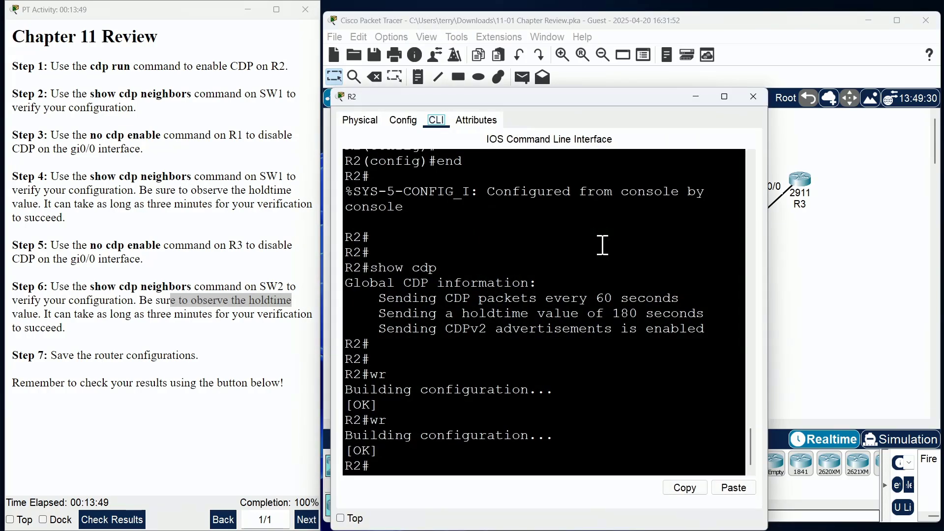
text(conf t)
key(Return)
text(no lldp )
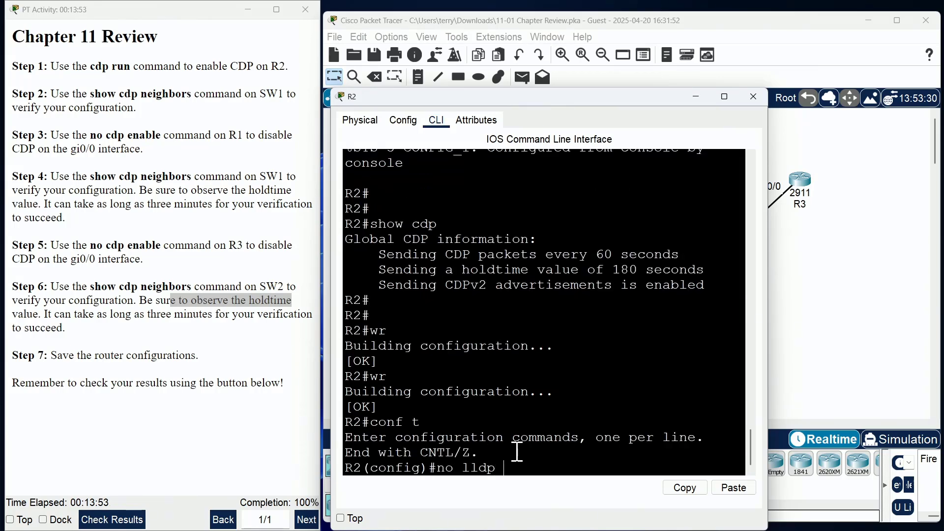
text(?)
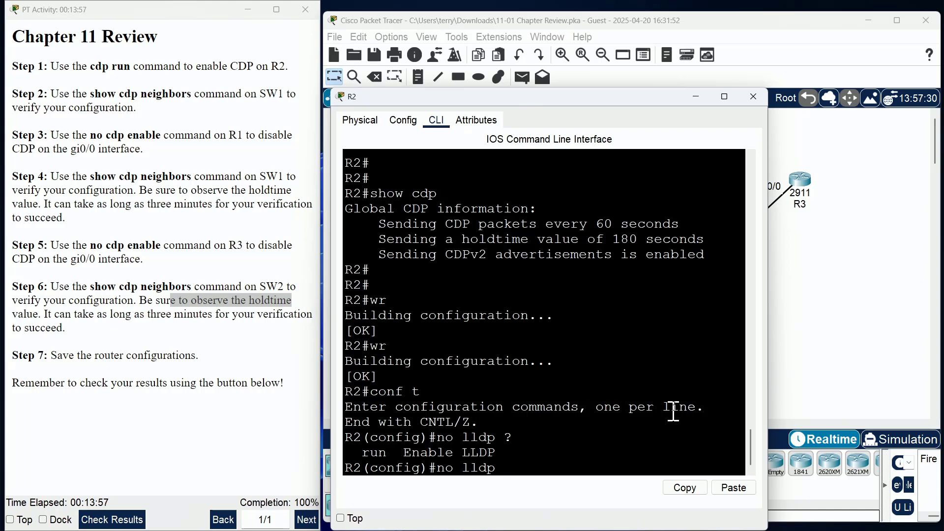
- Discard the unfinished no lldp command on R2, leave configuration mode with end, and close R2
text(run)
key(BackSpace)
key(BackSpace)
key(BackSpace)
key(BackSpace)
text(end)
key(Return)
key(Return)
key(Return)
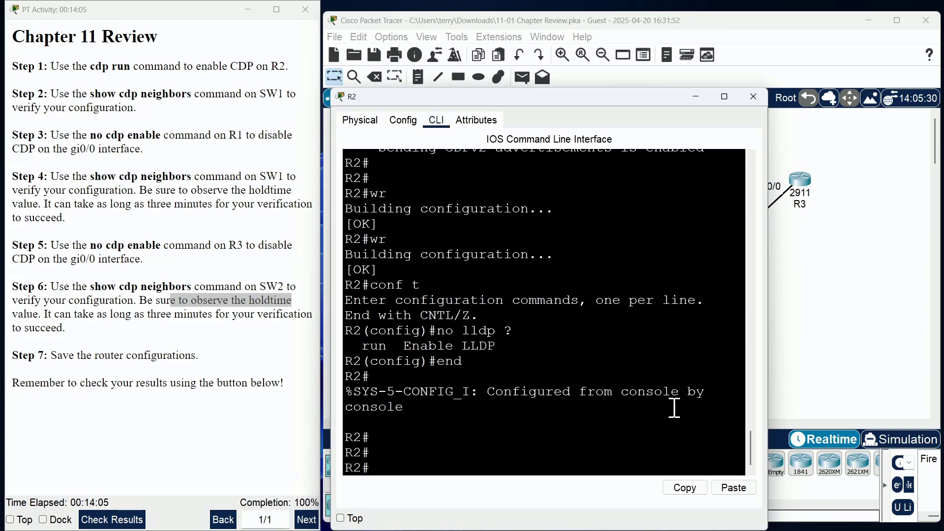
click(753, 96)
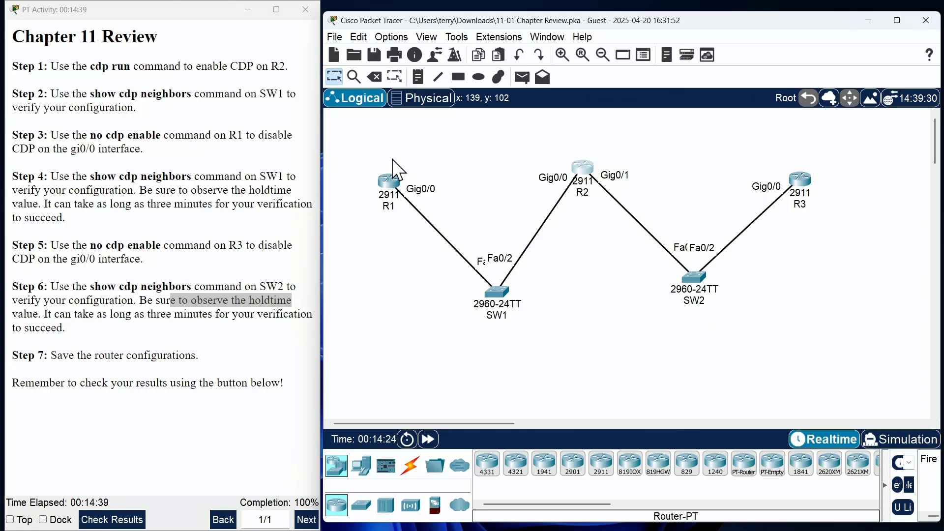
- Maximize the activity instructions, check the activity results, and maximize the results window
click(273, 9)
click(274, 10)
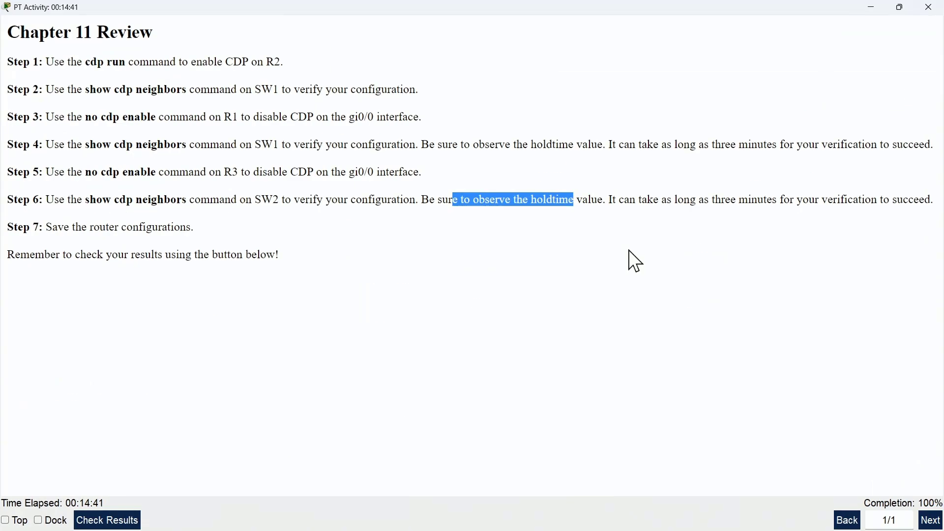
click(136, 523)
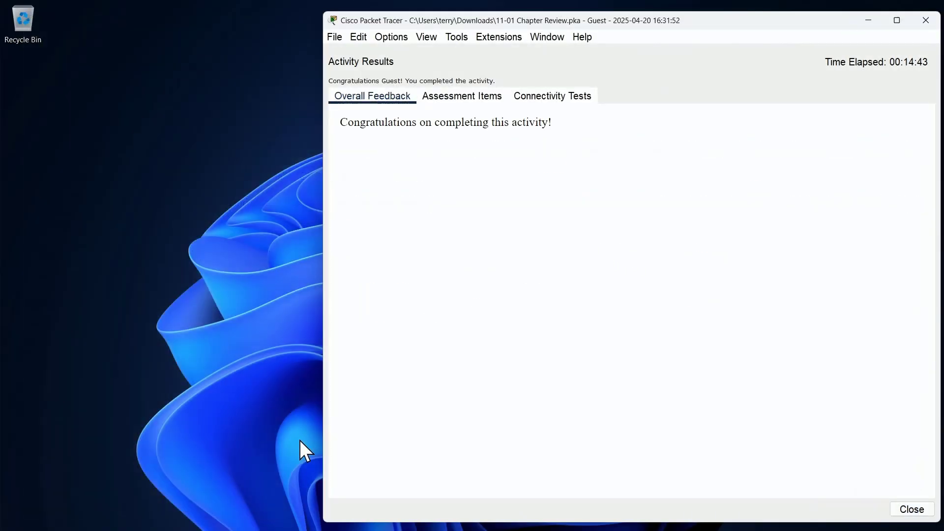
double_click(741, 28)
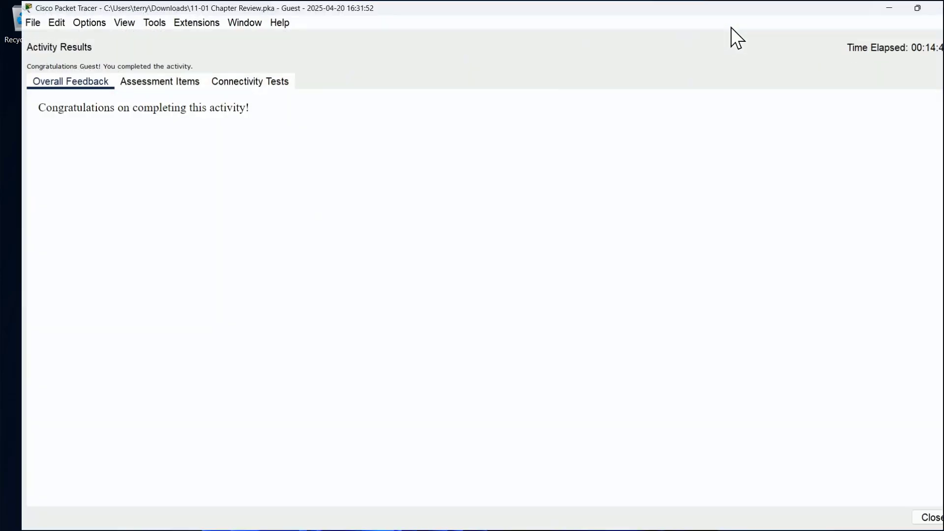